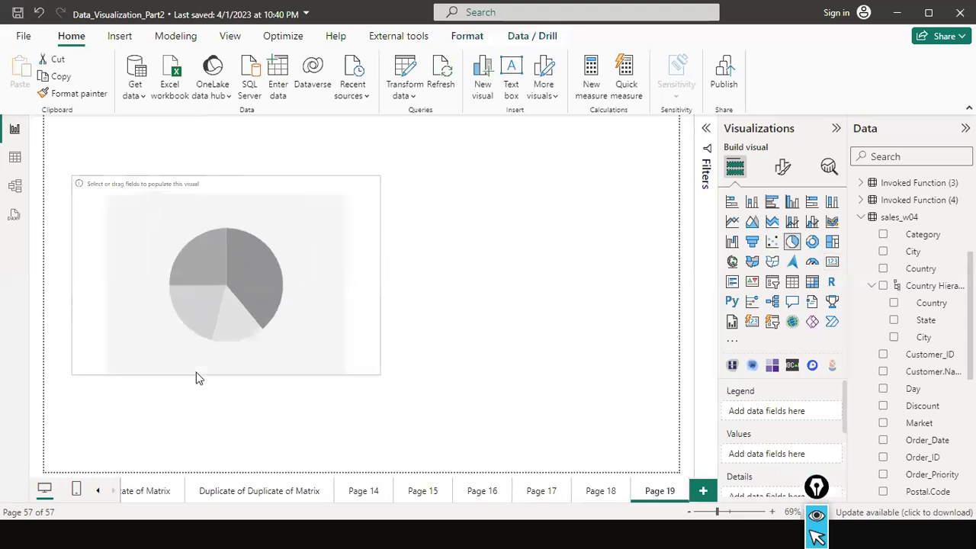
Build the pie chart with Segment in Legend and Sales in Values.
scroll(927, 321, down, 3)
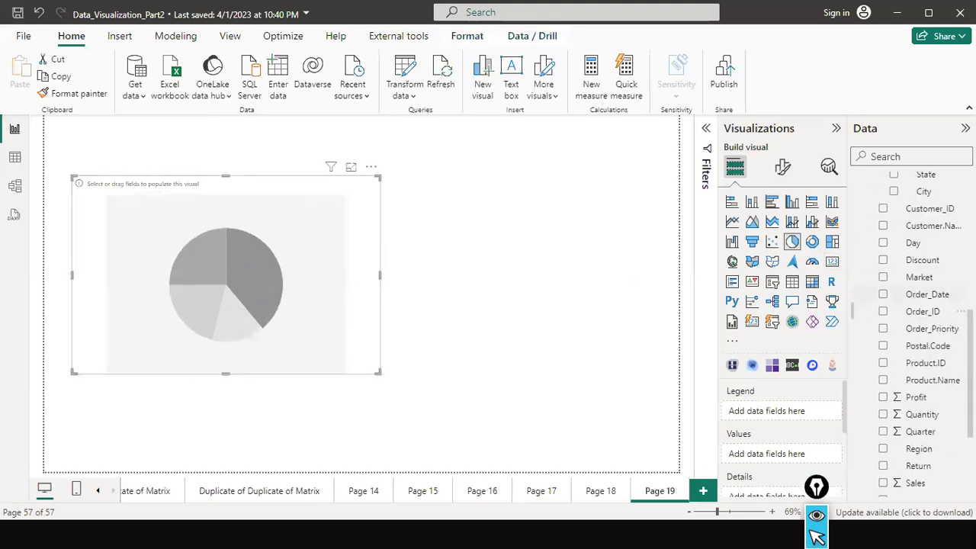
scroll(926, 320, up, 3)
scroll(926, 320, down, 3)
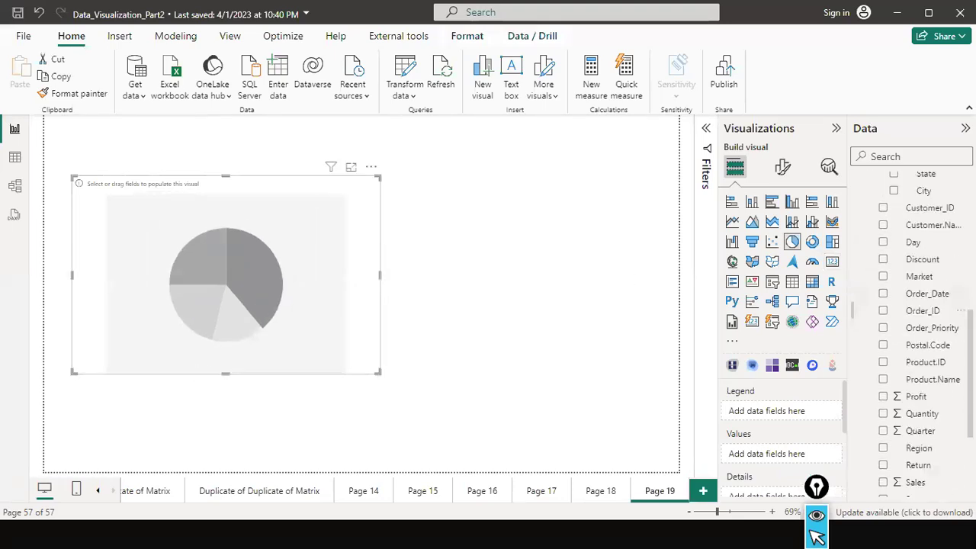
scroll(926, 305, down, 2)
scroll(921, 335, down, 1)
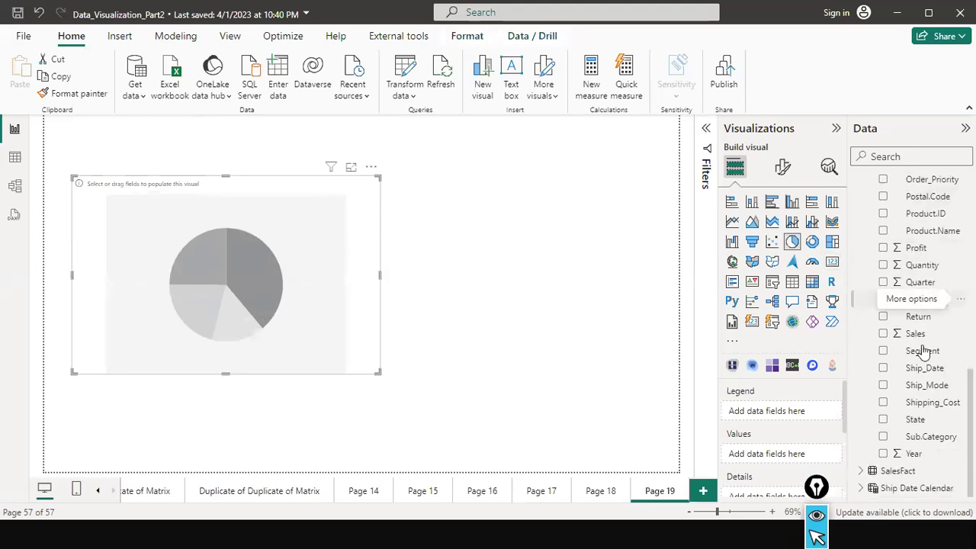
drag(919, 353, 244, 278)
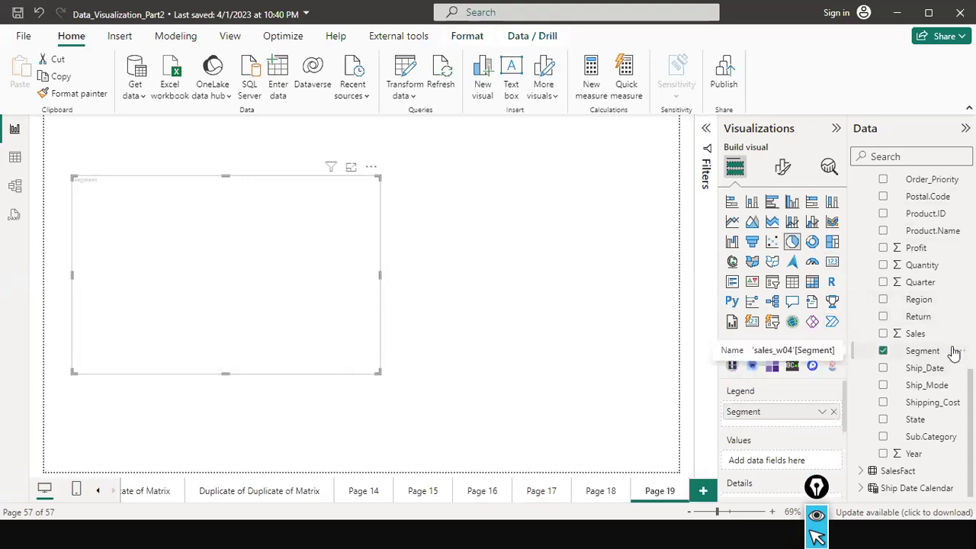
drag(919, 336, 187, 222)
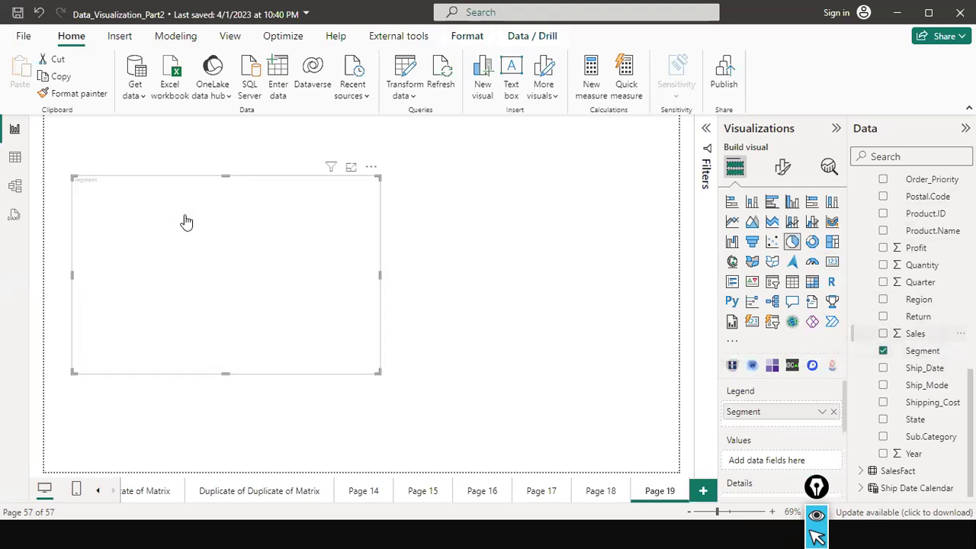
Move the pie chart up and left, and remove Segment from the Legend well.
drag(362, 326, 344, 308)
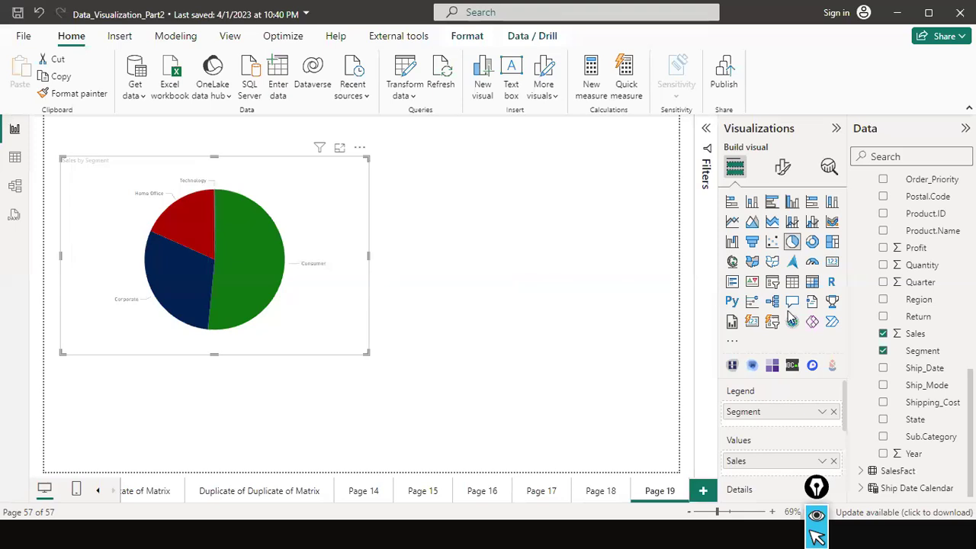
scroll(827, 412, down, 1)
scroll(730, 388, up, 1)
scroll(824, 443, down, 1)
scroll(824, 442, down, 1)
scroll(820, 436, up, 2)
click(834, 412)
scroll(927, 321, up, 5)
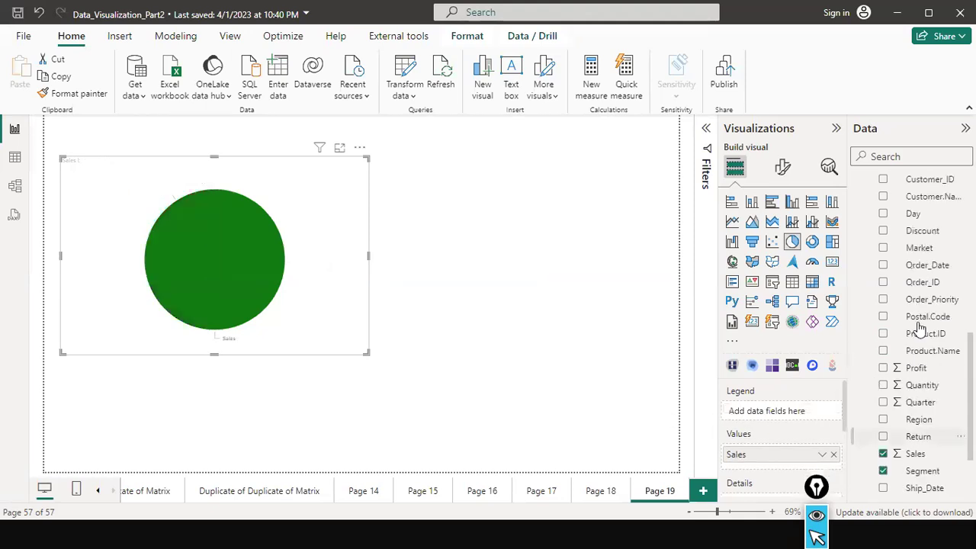
Add Country from Country Hierarchy to the pie's Legend and enlarge the chart visual.
drag(933, 258, 793, 411)
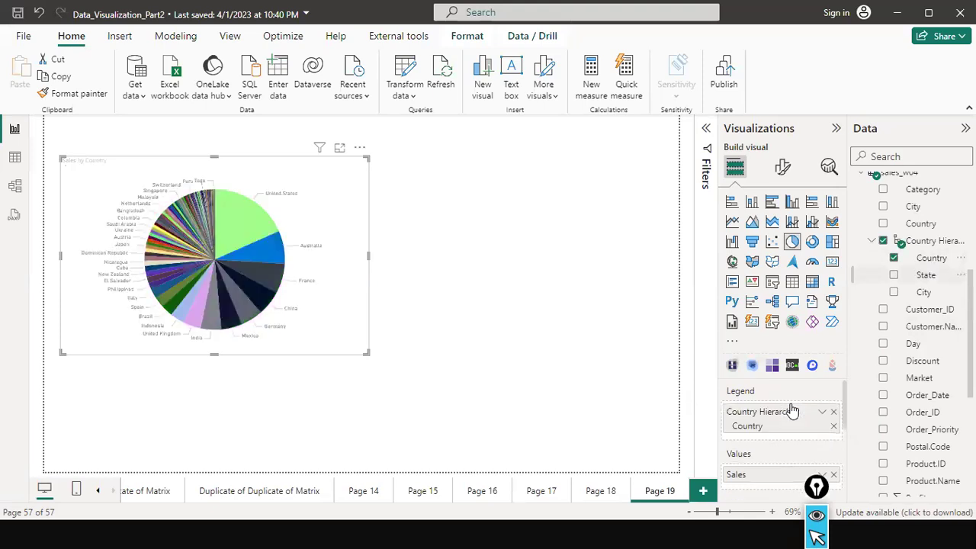
drag(213, 352, 228, 441)
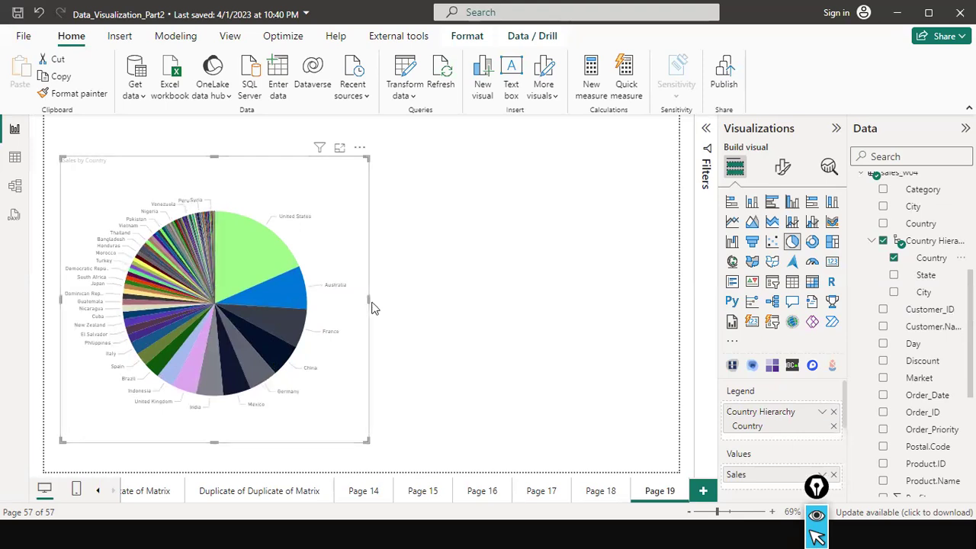
drag(369, 300, 529, 321)
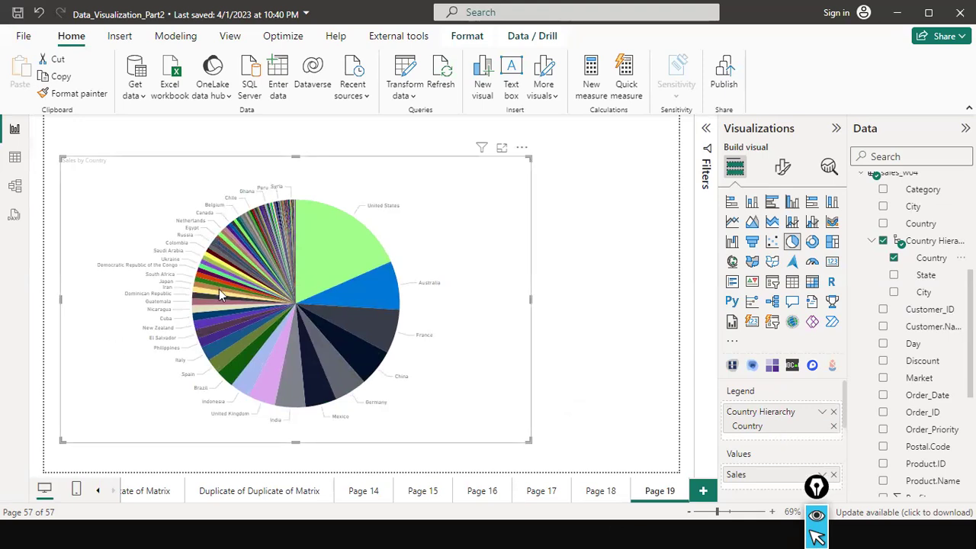
mouse_move(246, 255)
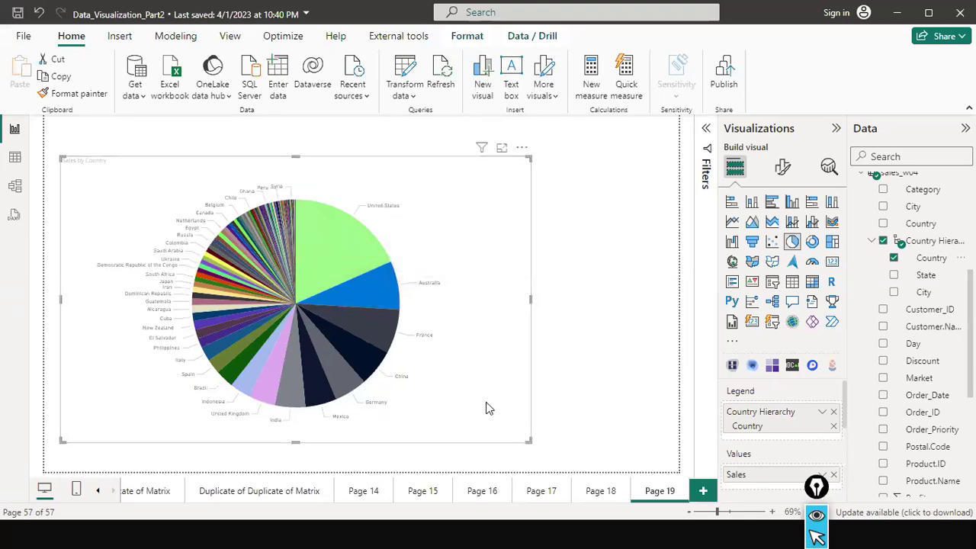
drag(530, 440, 475, 404)
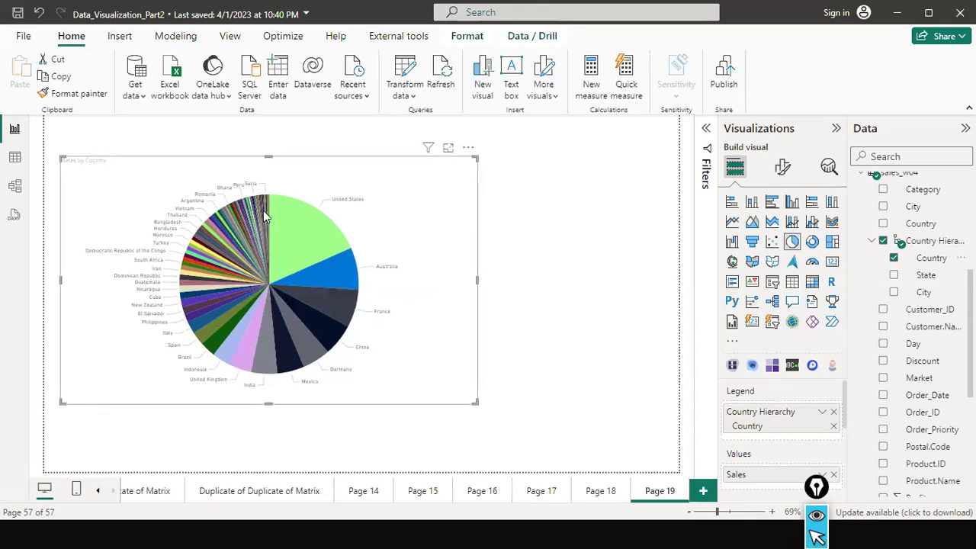
mouse_move(261, 203)
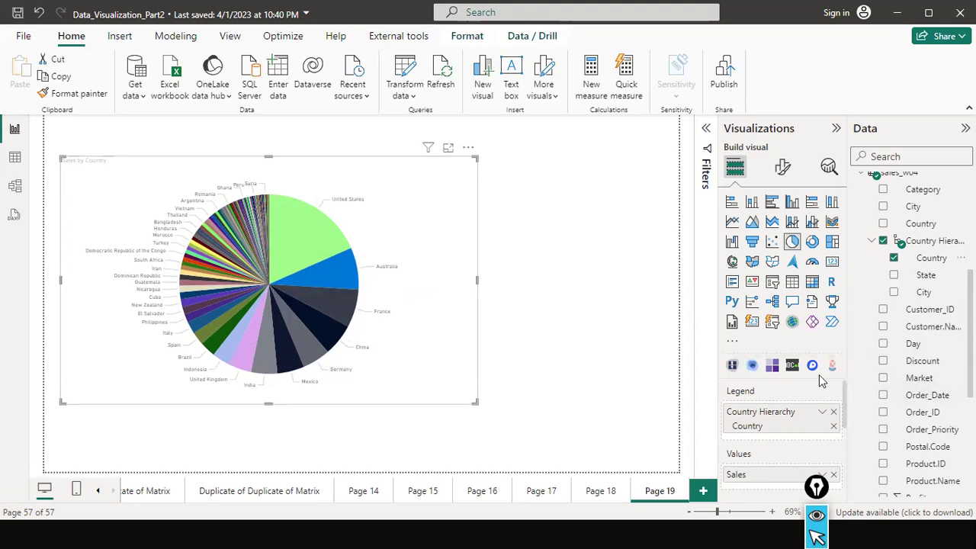
Replace Country Hierarchy with Category in the pie's legend and shrink the visual.
click(834, 412)
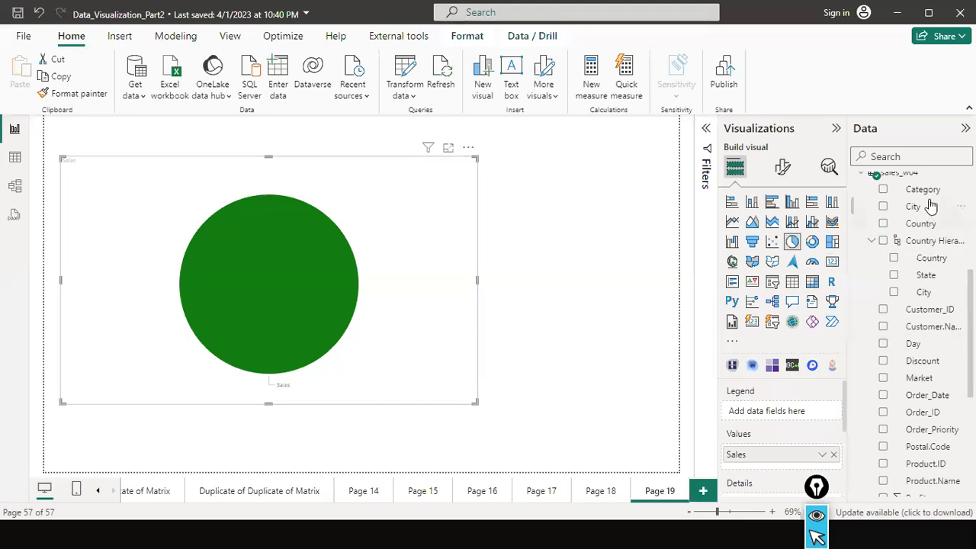
drag(922, 189, 381, 289)
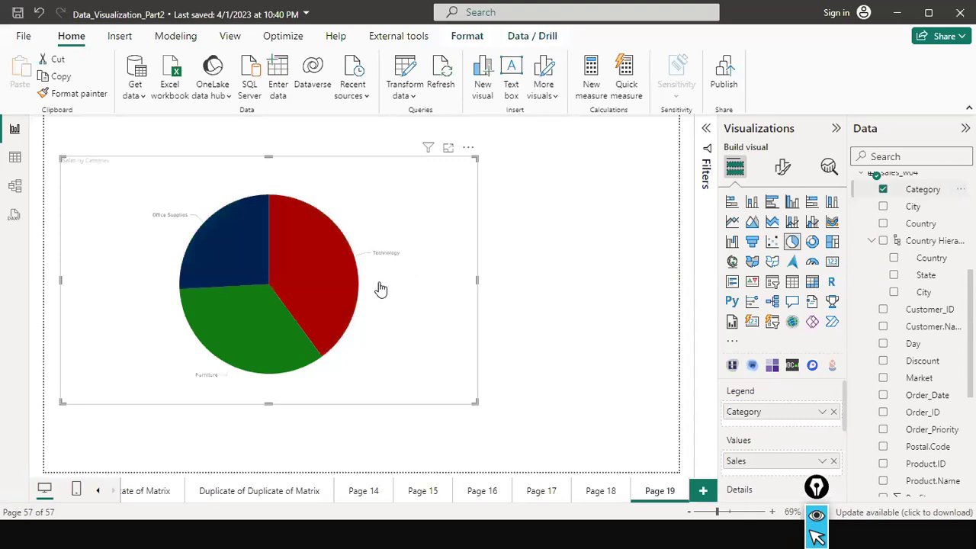
drag(473, 402, 345, 371)
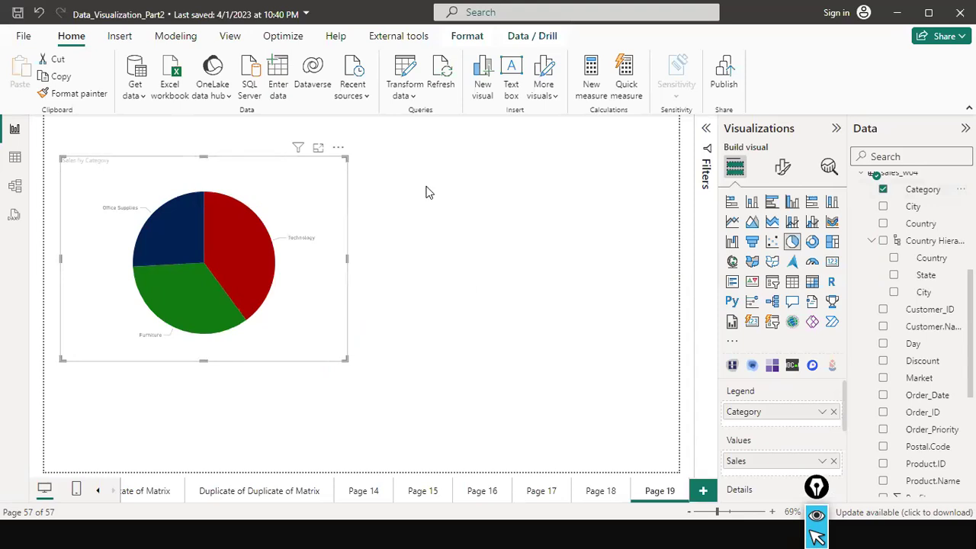
Open the pie chart's Format visual pane and inspect the Slices and Legend settings.
click(783, 167)
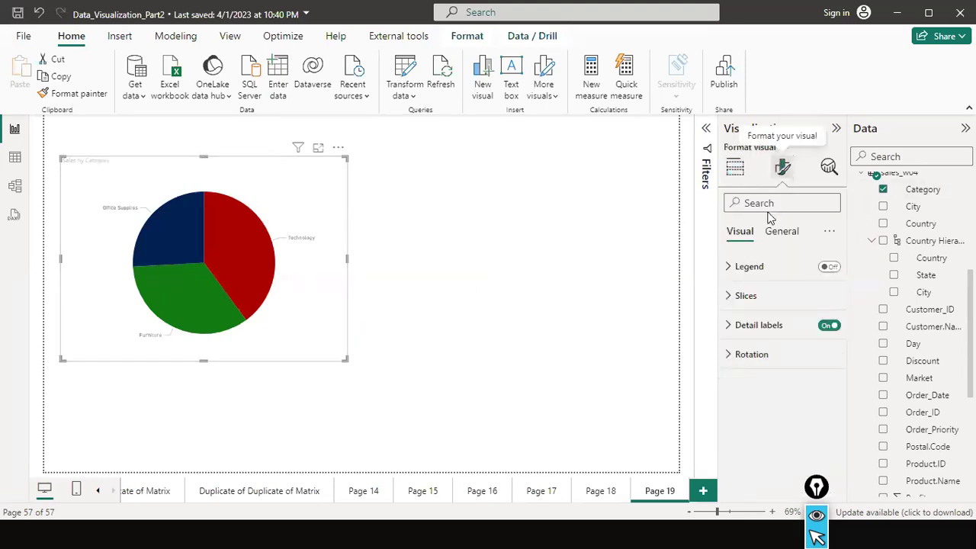
click(741, 296)
scroll(787, 375, down, 1)
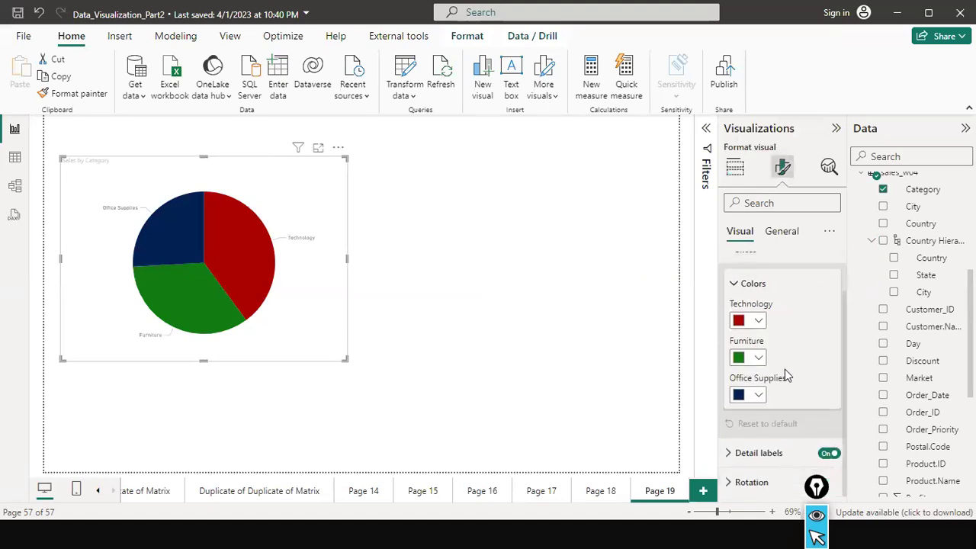
scroll(787, 375, up, 1)
click(751, 266)
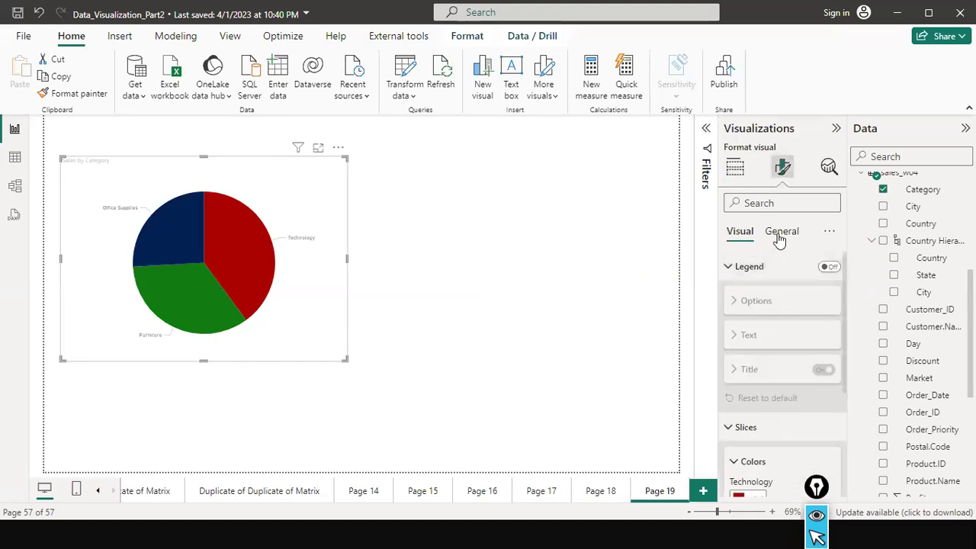
Toggle the chart Background on and back off under General > Effects.
click(779, 236)
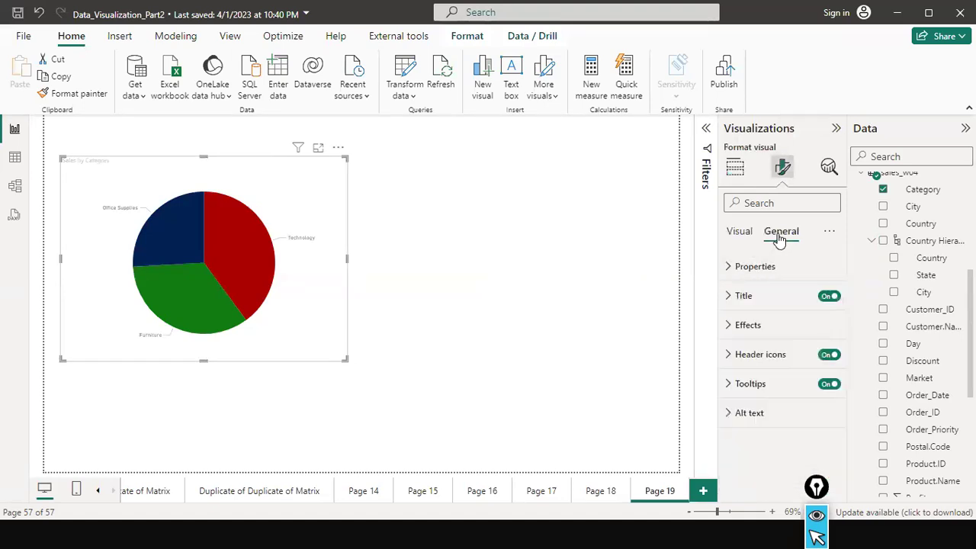
click(729, 327)
scroll(767, 333, down, 1)
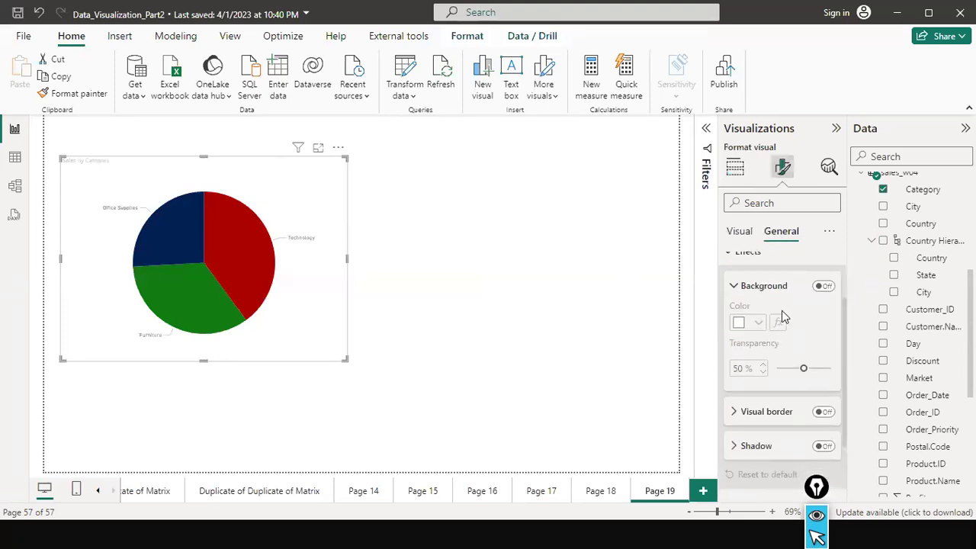
click(825, 289)
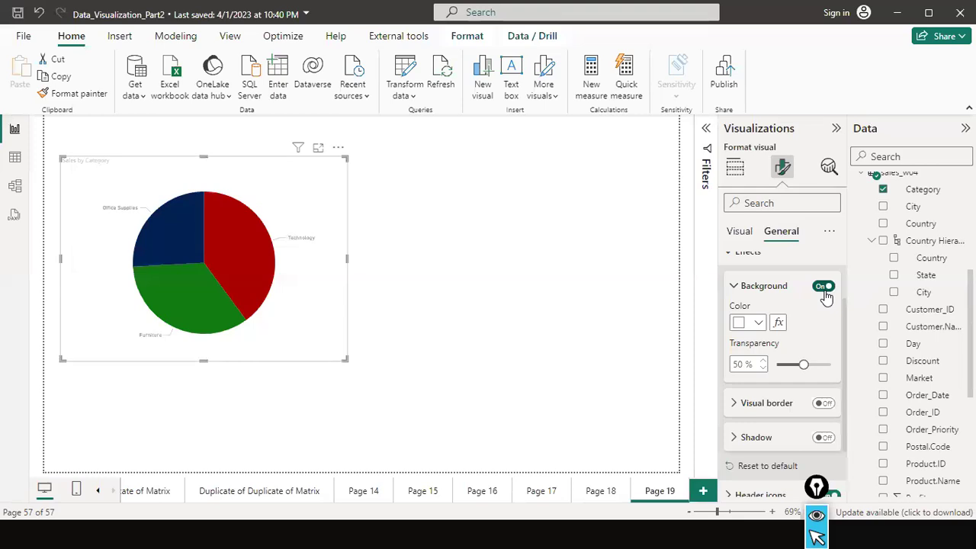
click(822, 288)
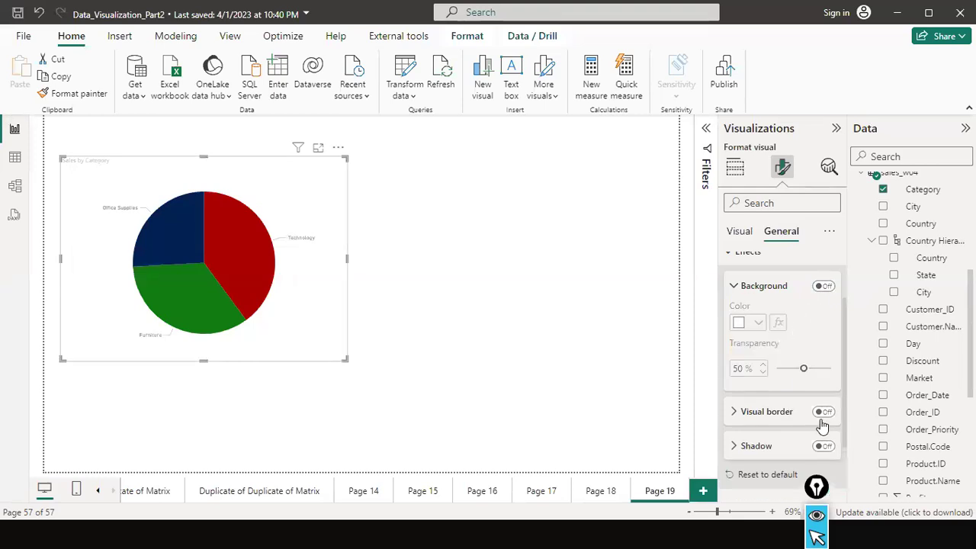
scroll(733, 291, up, 1)
Return to the Visual tab and expand the Slices and Rotation settings.
click(737, 231)
scroll(750, 299, down, 1)
scroll(750, 299, down, 3)
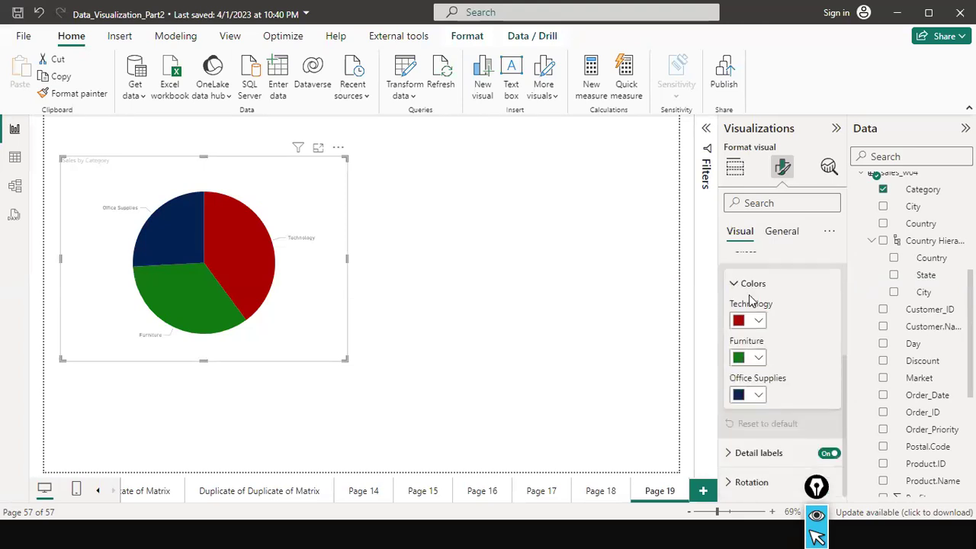
scroll(749, 299, up, 4)
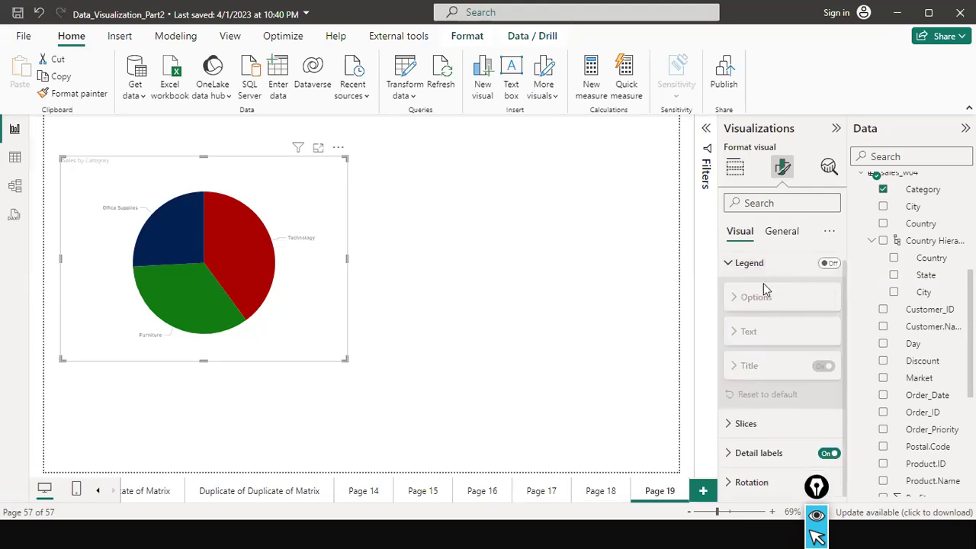
click(730, 423)
scroll(820, 366, down, 3)
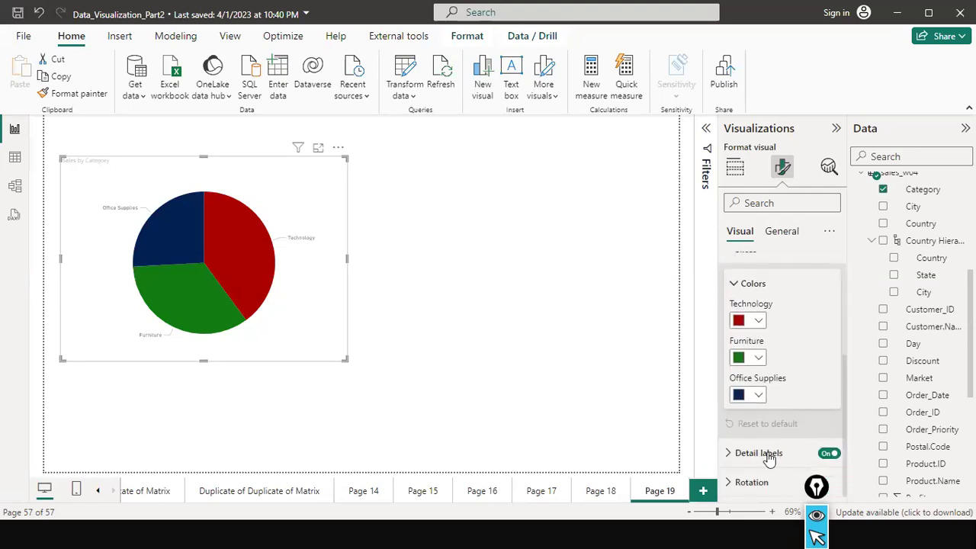
click(816, 483)
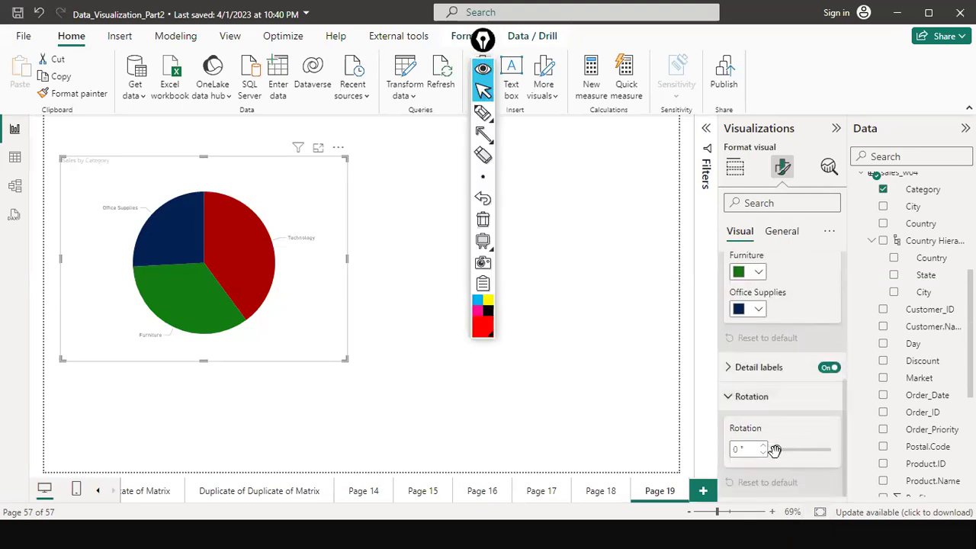
drag(775, 450, 799, 451)
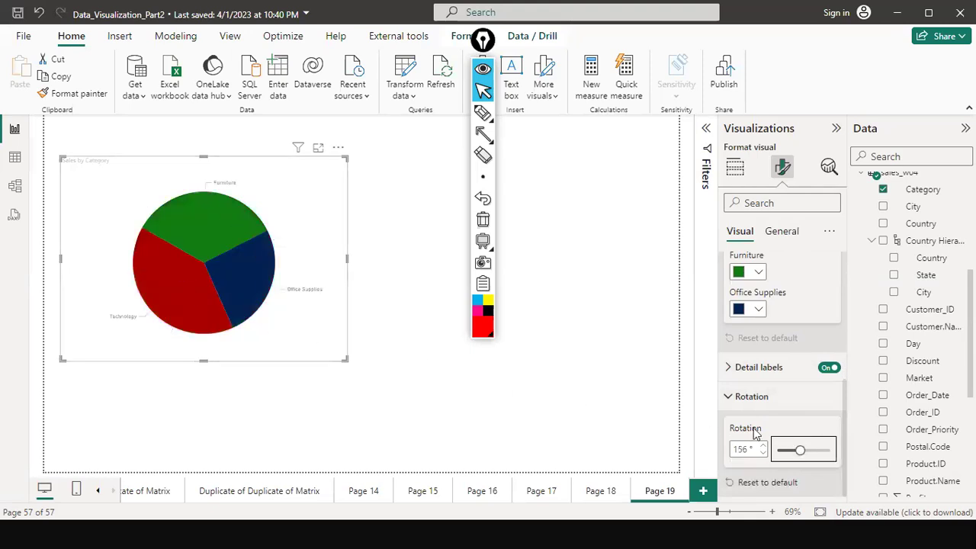
drag(797, 451, 776, 452)
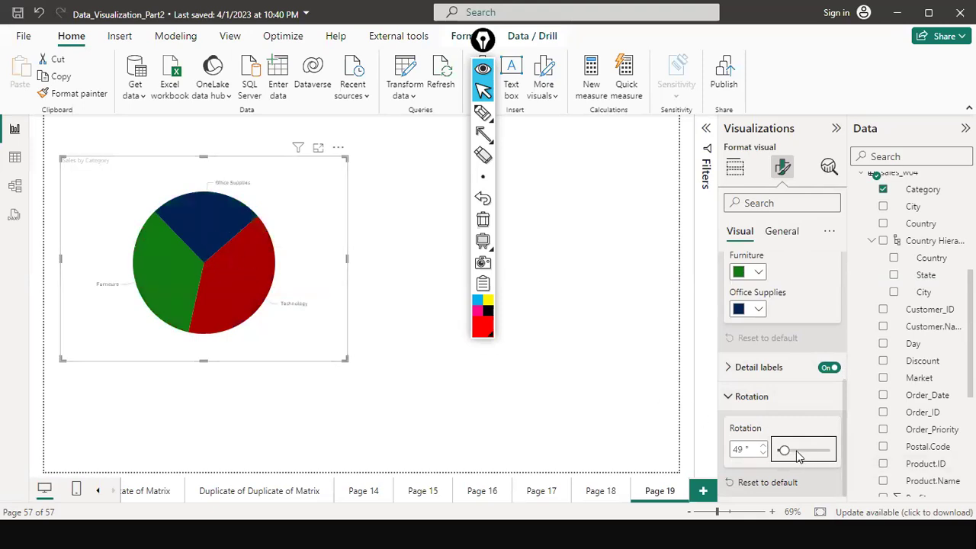
drag(786, 450, 769, 452)
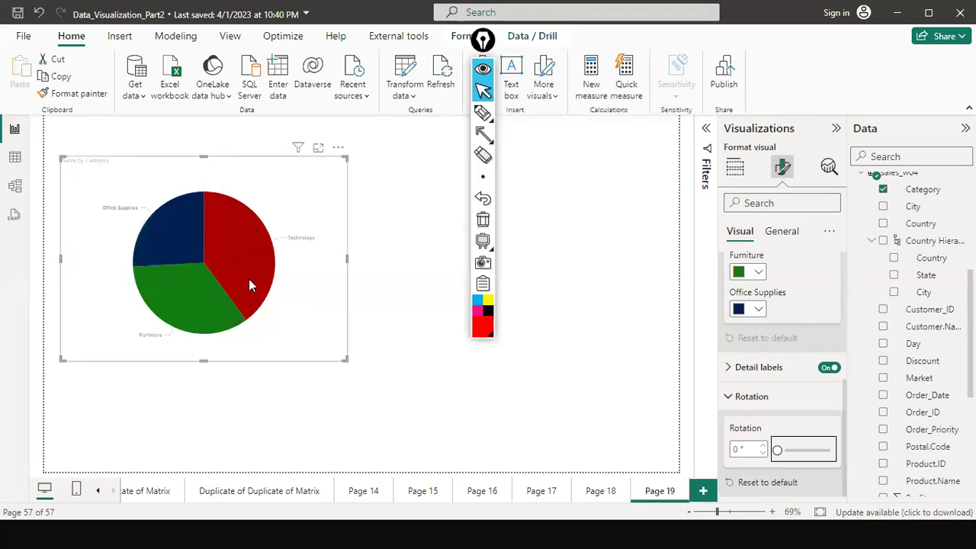
mouse_move(267, 278)
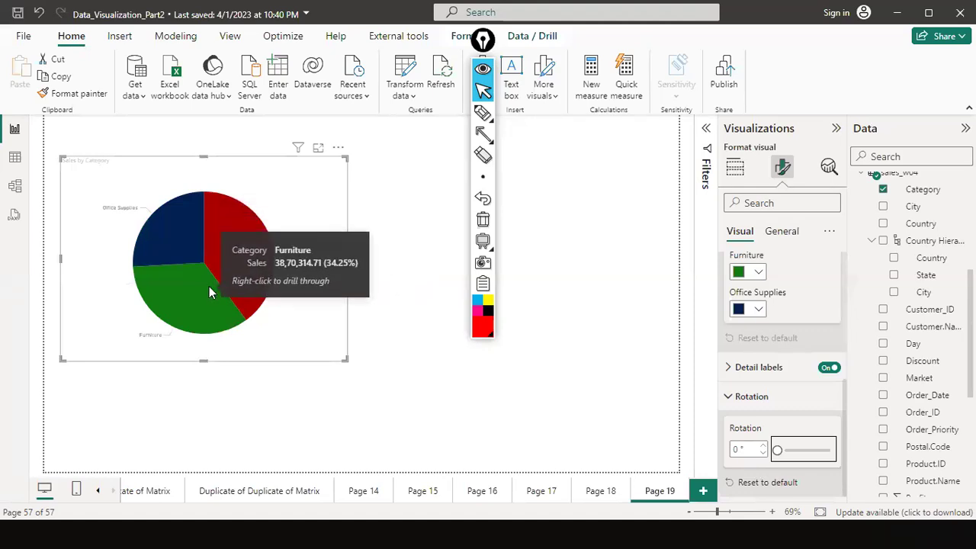
mouse_move(185, 236)
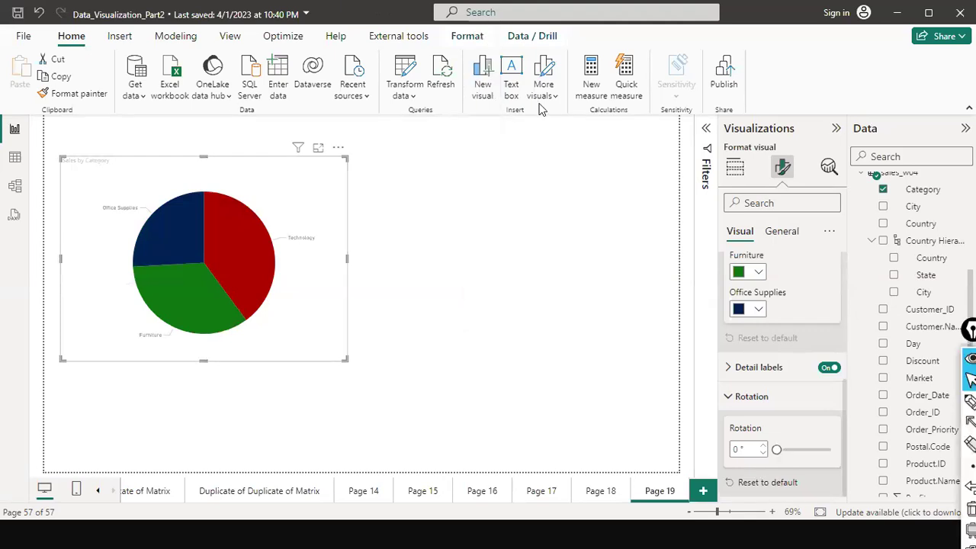
Copy and paste the Sales by Category pie chart, placing the duplicate to its right.
click(437, 278)
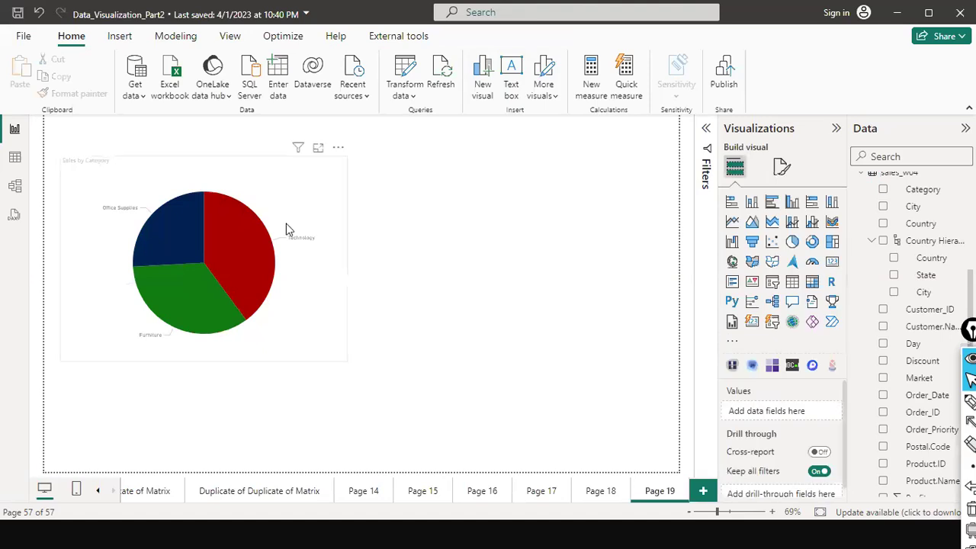
click(295, 312)
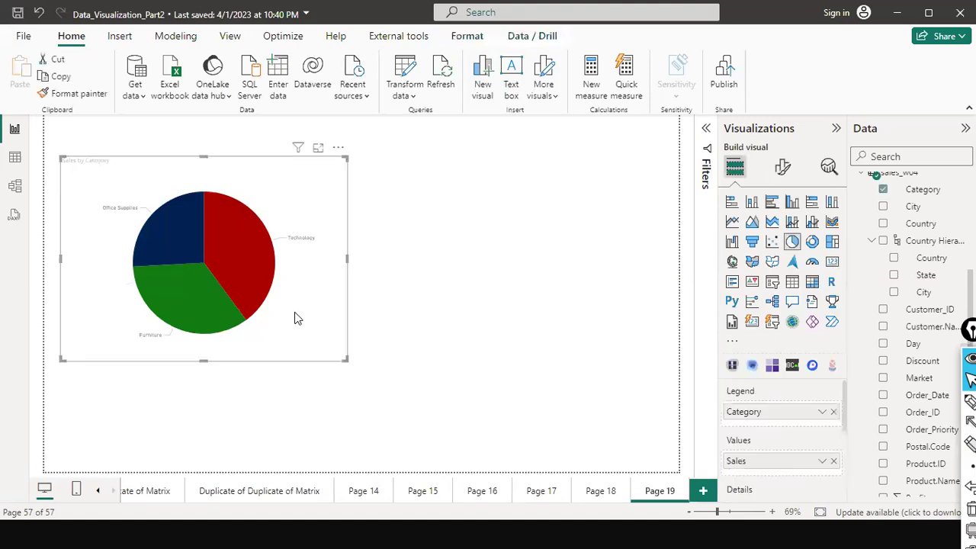
key(ctrl+c)
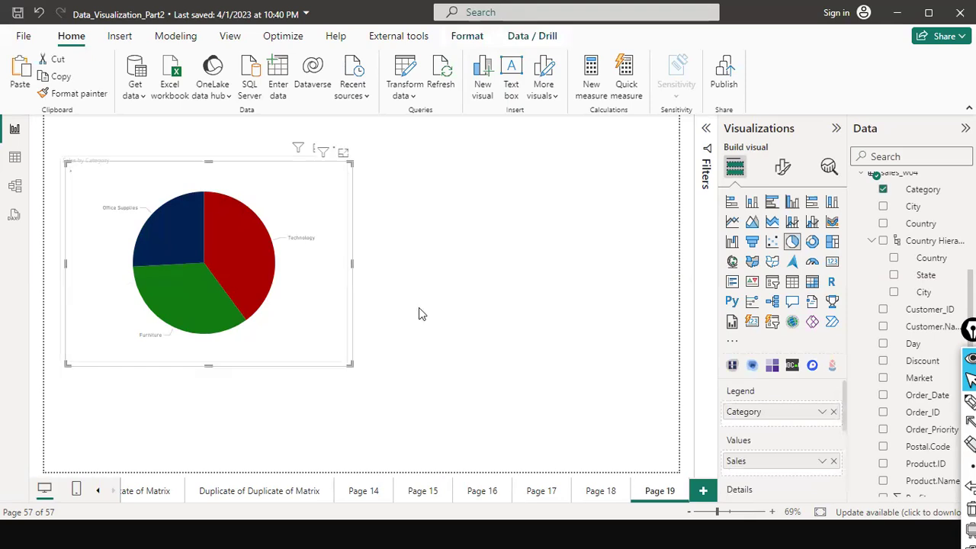
key(ctrl+v)
mouse_move(580, 321)
mouse_down()
mouse_move(577, 343)
mouse_move(578, 332)
mouse_up()
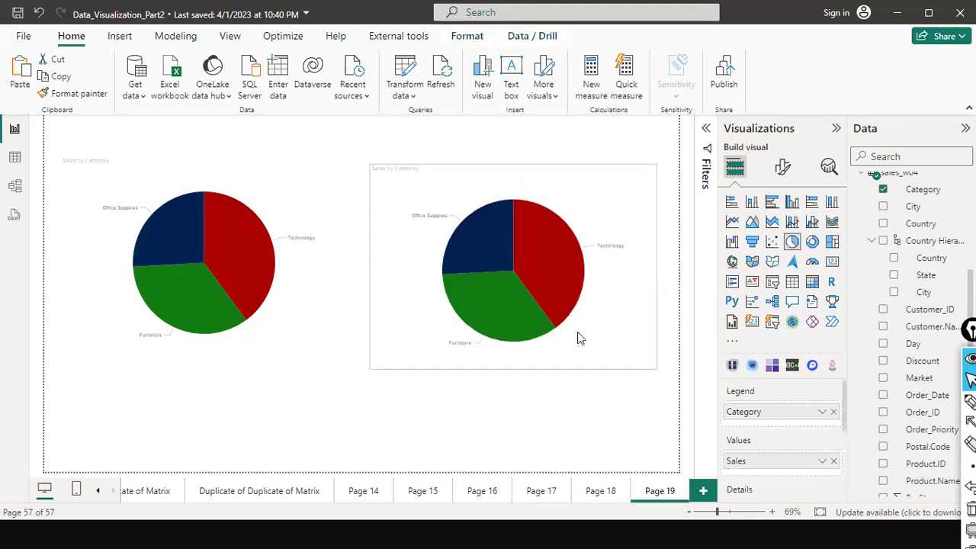
Convert the duplicate to a donut chart and clear the Office Supplies slice highlight.
click(812, 242)
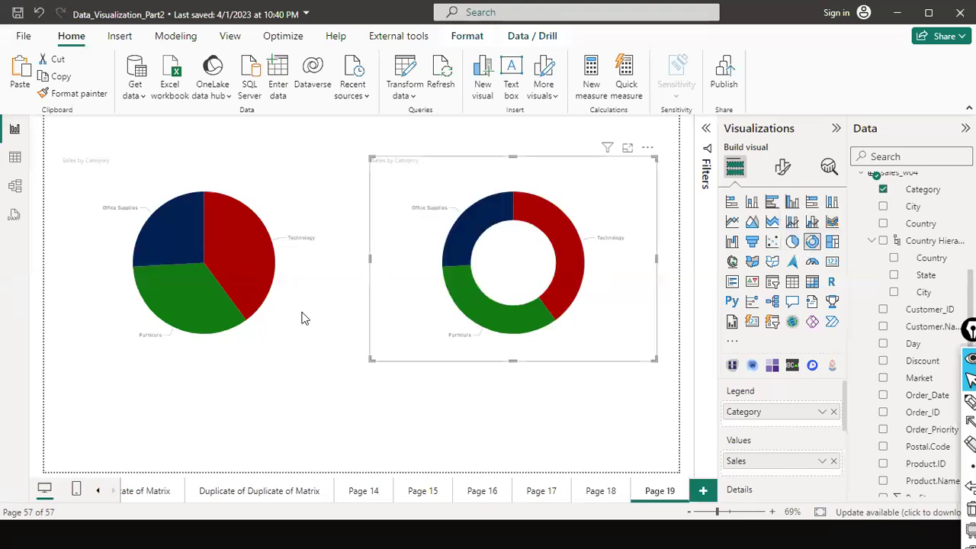
click(185, 251)
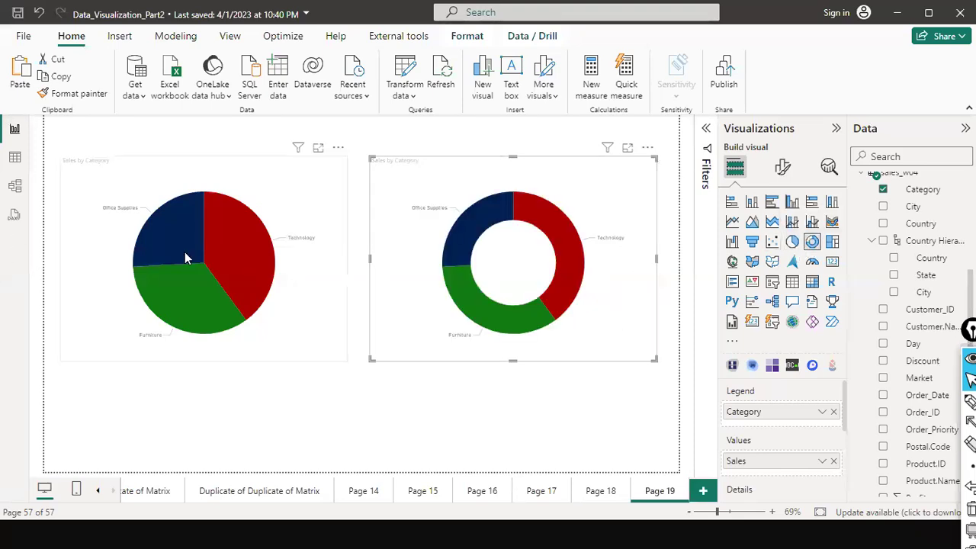
click(416, 298)
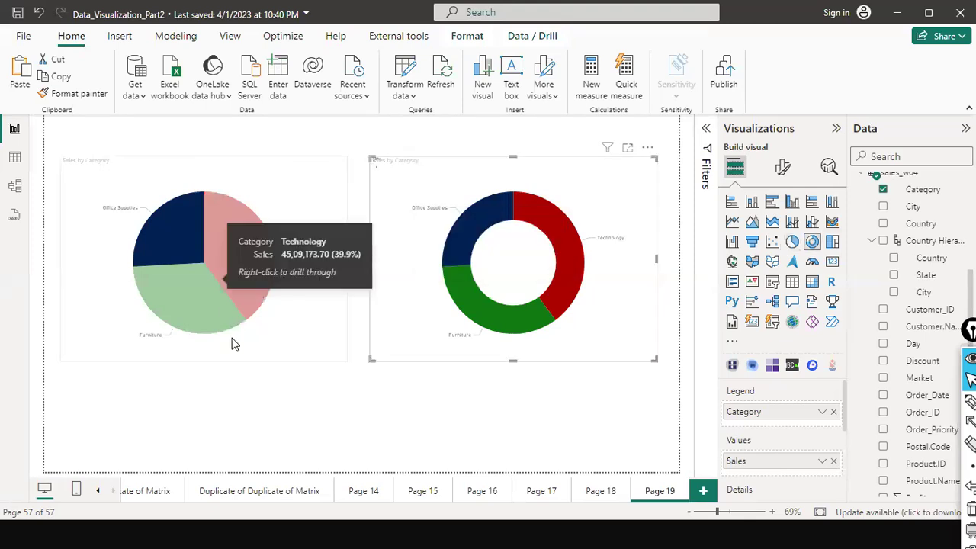
click(234, 344)
click(623, 284)
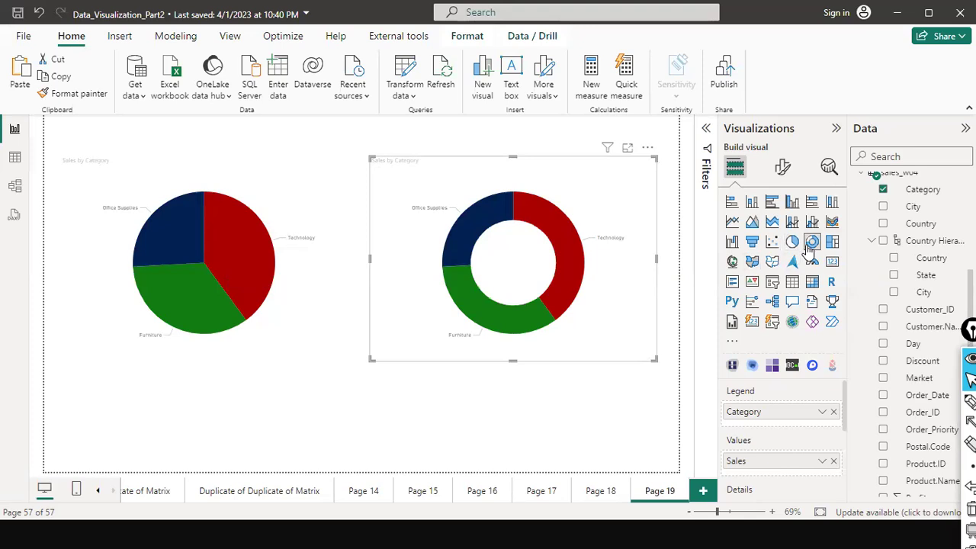
Expand the donut's Detail labels options, keeping Category as the label content.
key(ctrl+z)
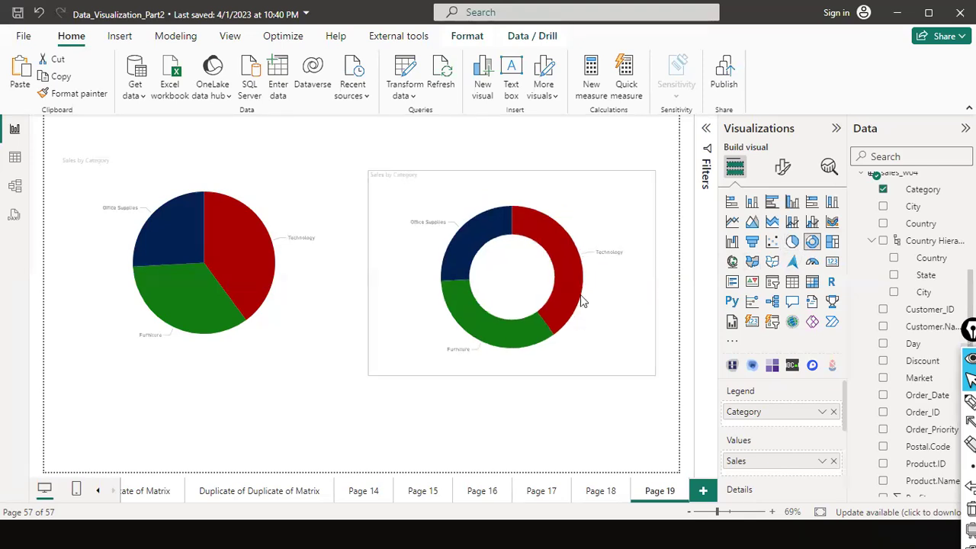
key(ctrl+y)
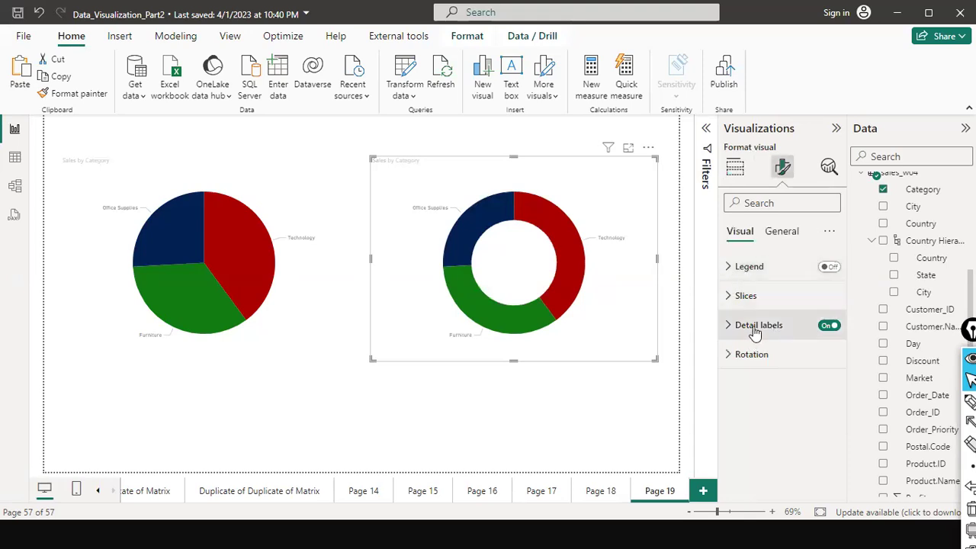
click(730, 326)
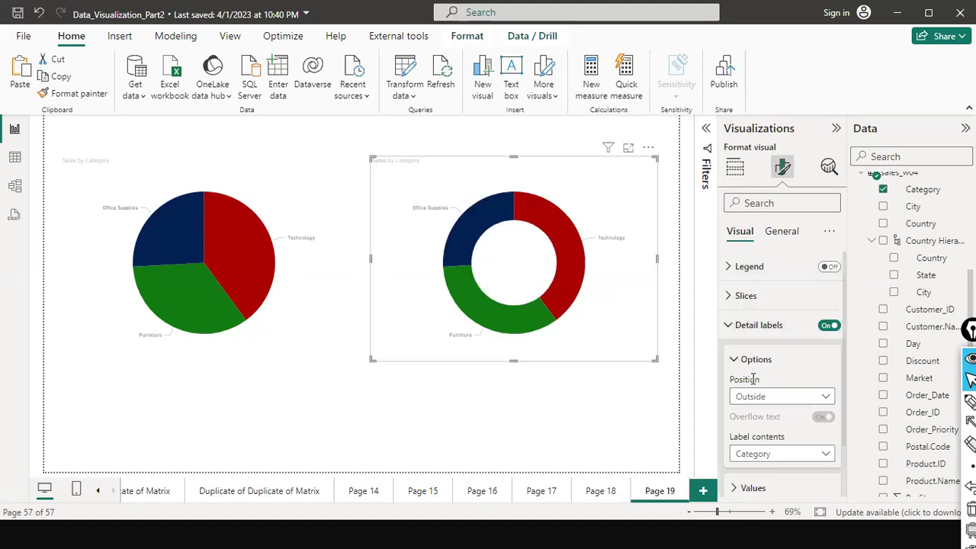
scroll(753, 381, down, 1)
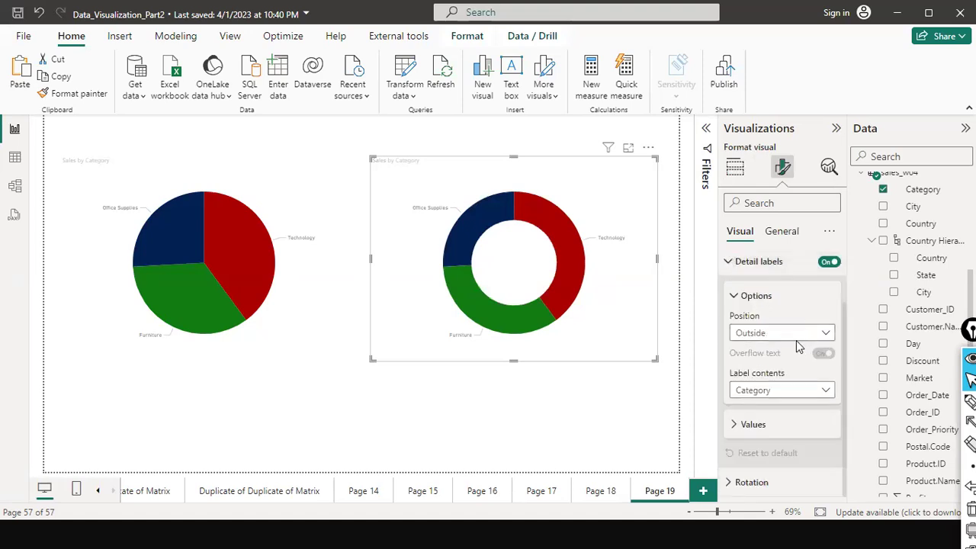
click(819, 333)
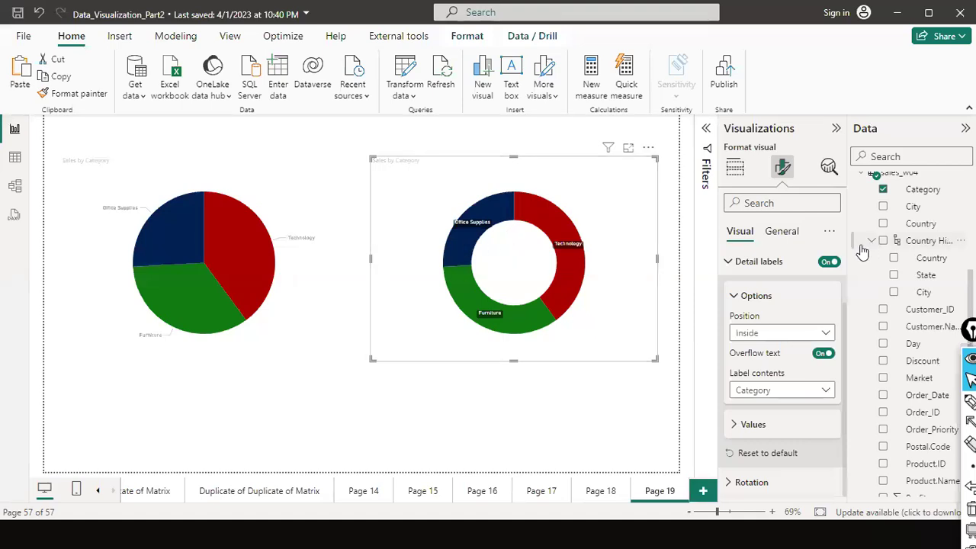
click(816, 398)
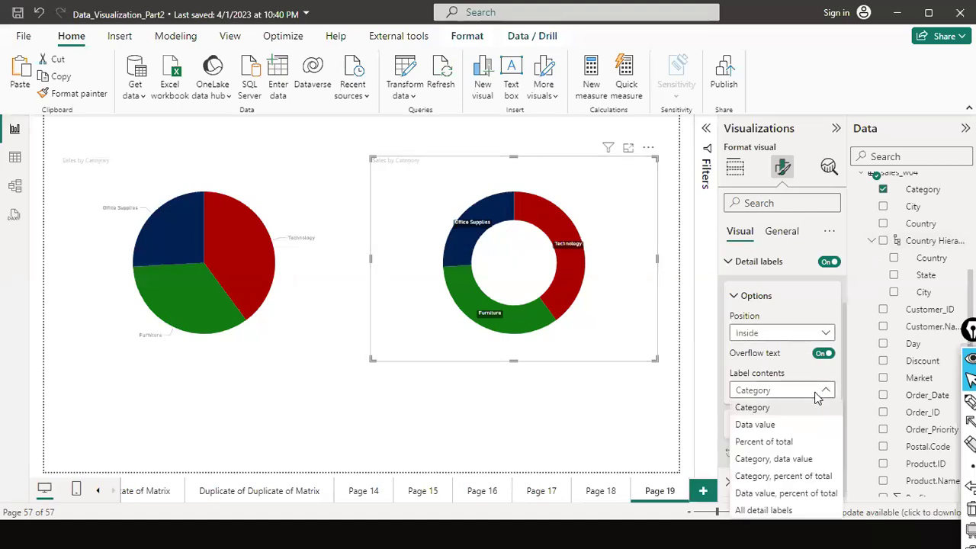
click(790, 354)
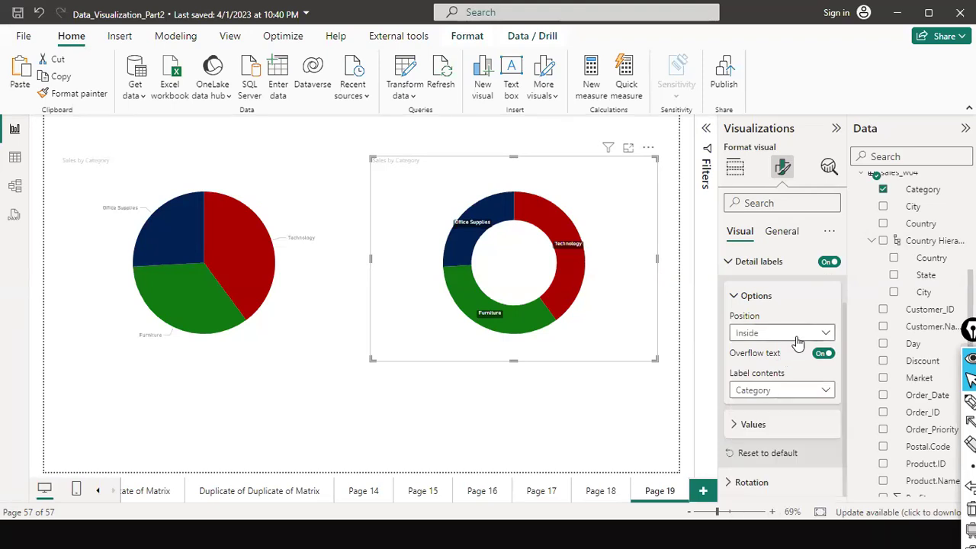
Set the detail label position to Prefer inside.
click(796, 333)
click(770, 385)
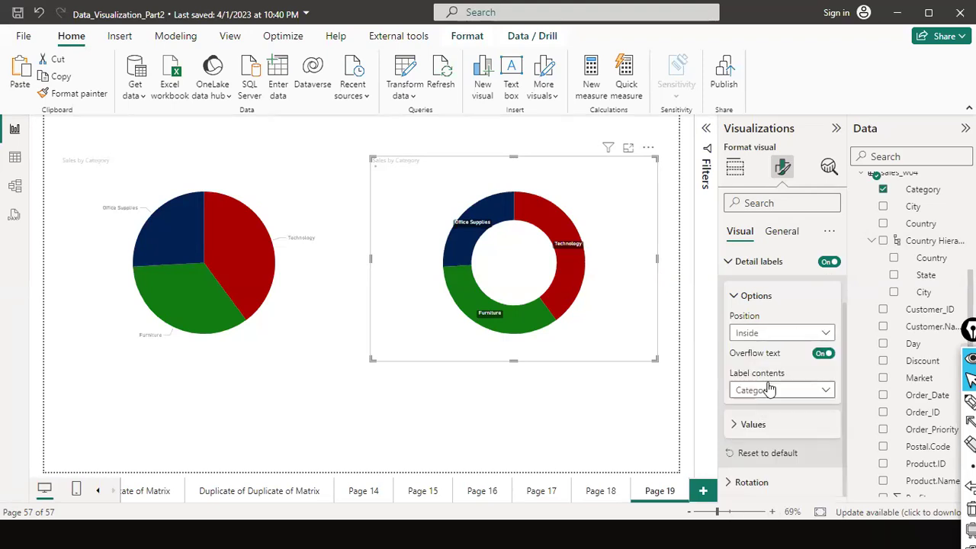
click(790, 333)
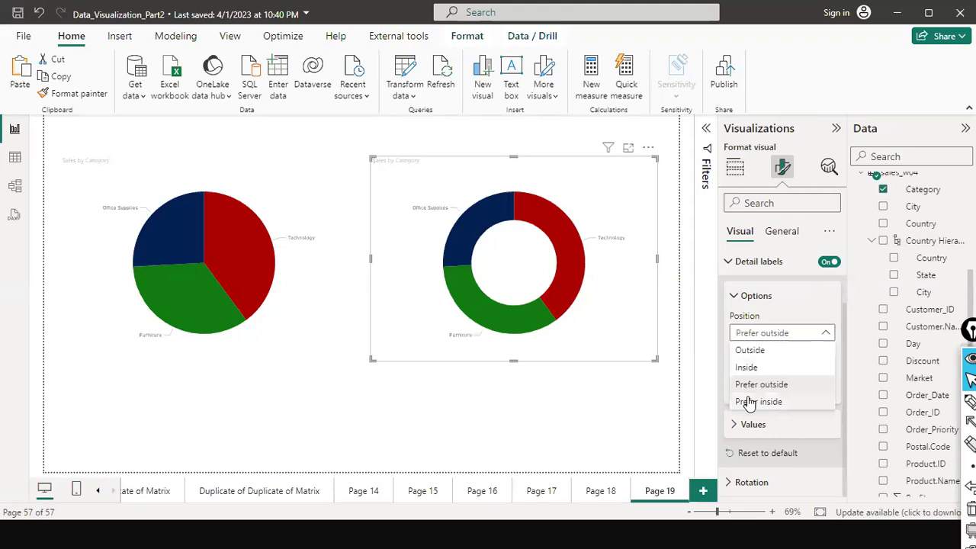
click(755, 401)
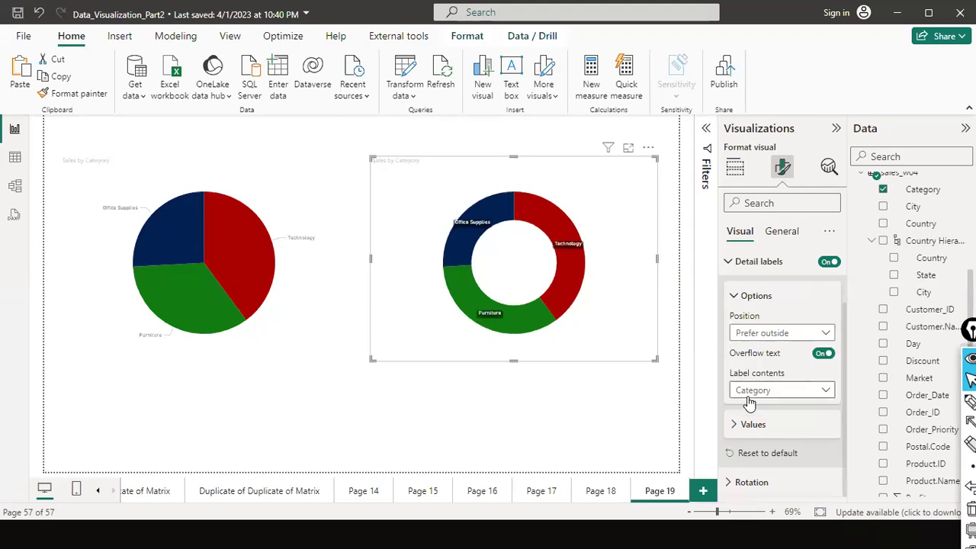
click(781, 341)
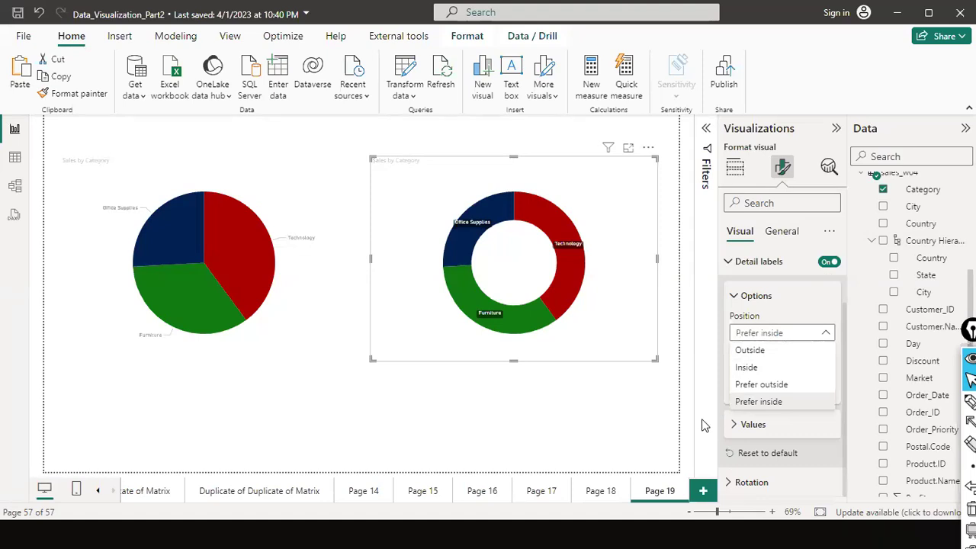
click(788, 438)
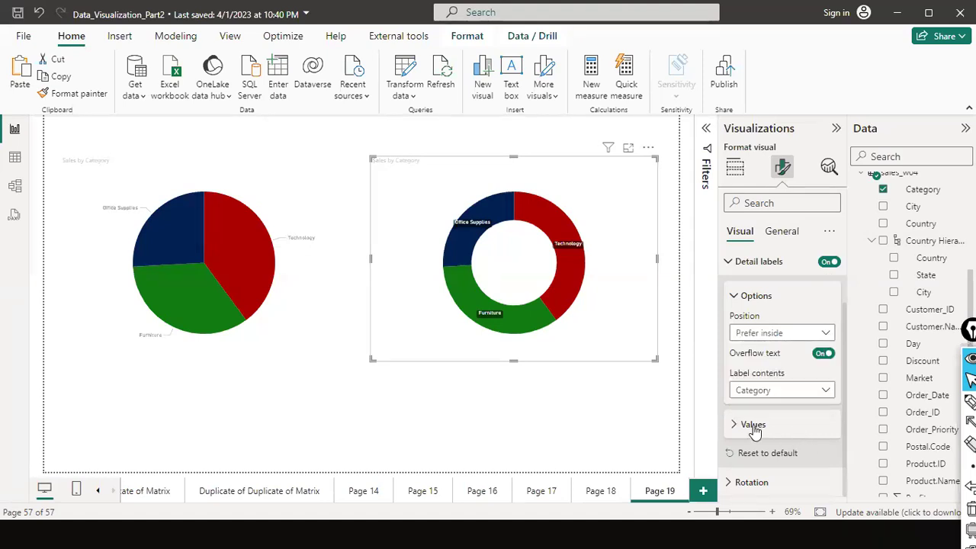
Browse the donut's Values and Rotation settings, then expand Slices and Legend.
click(753, 426)
scroll(758, 418, down, 5)
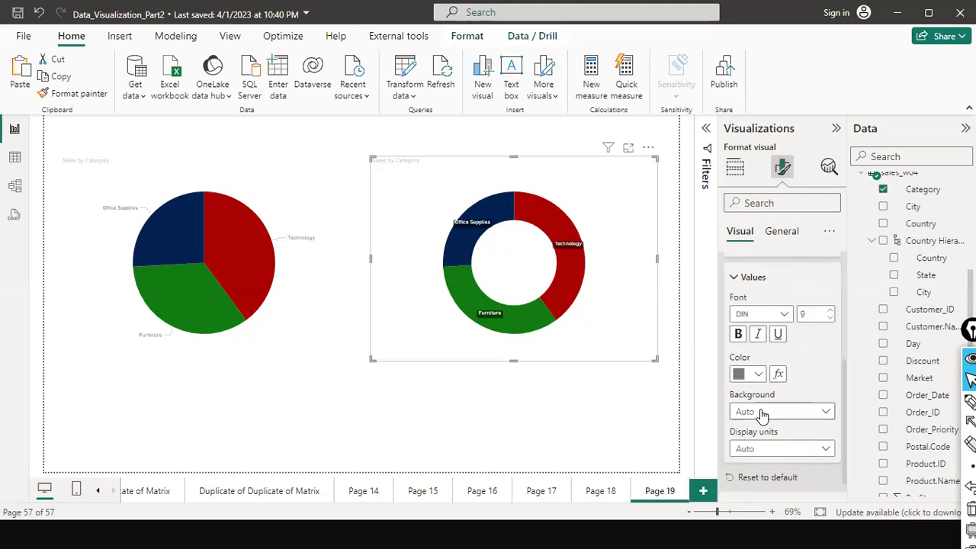
click(733, 482)
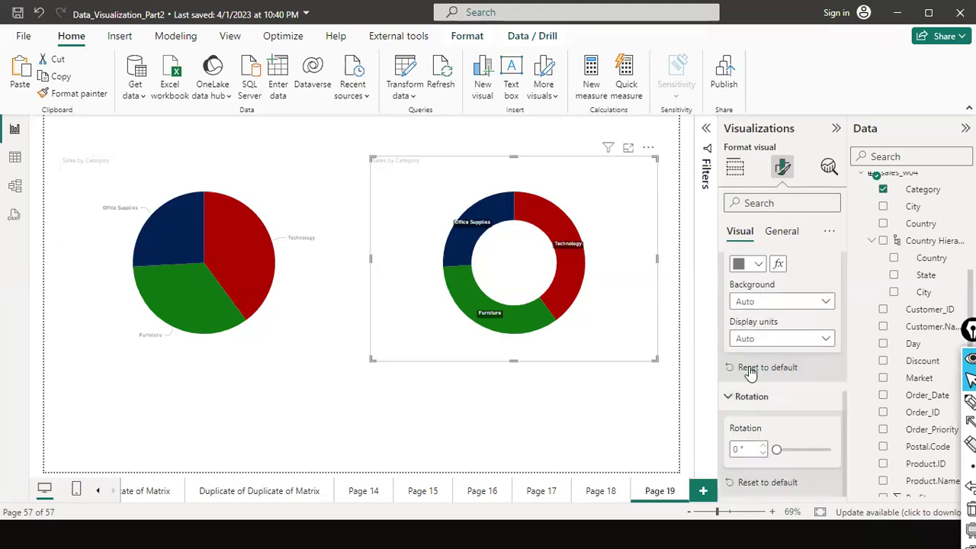
scroll(750, 366, up, 6)
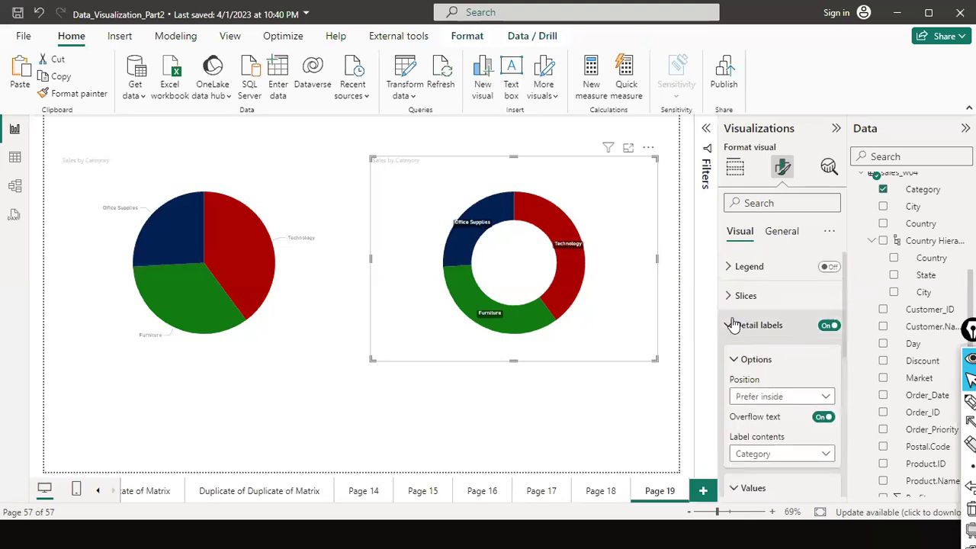
click(726, 328)
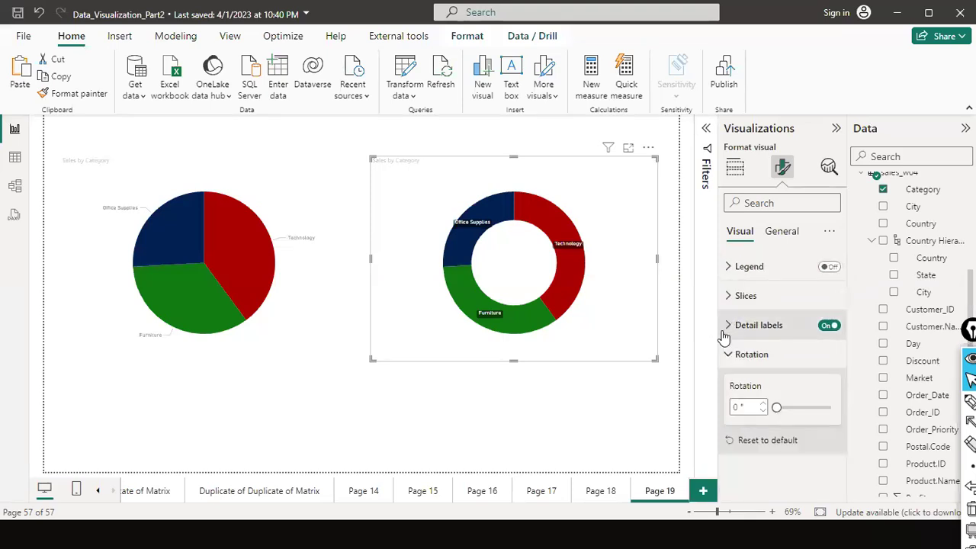
click(728, 356)
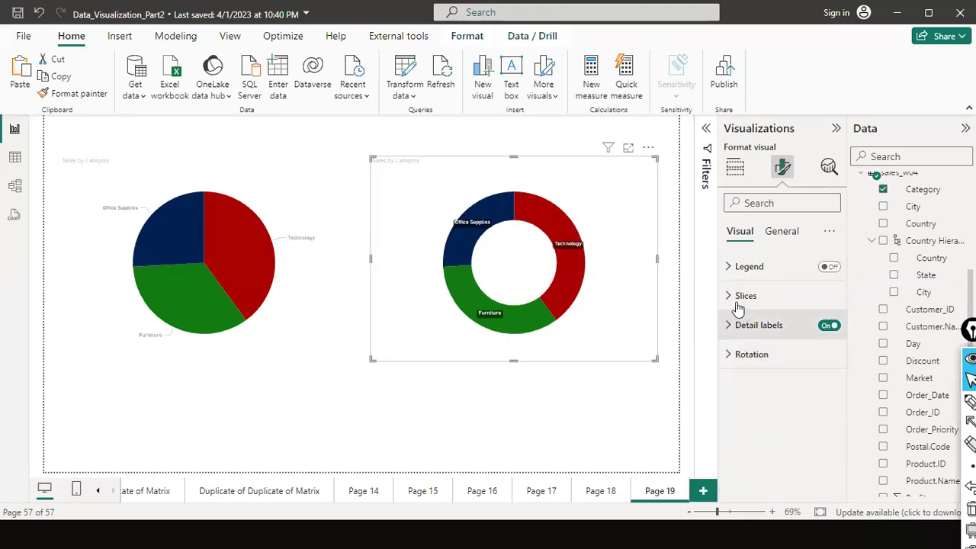
click(732, 302)
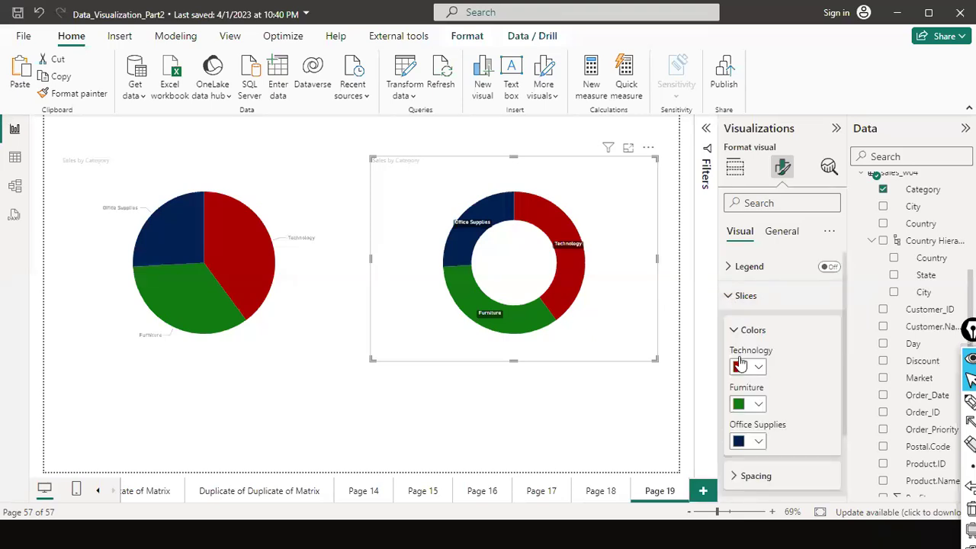
click(743, 267)
click(782, 230)
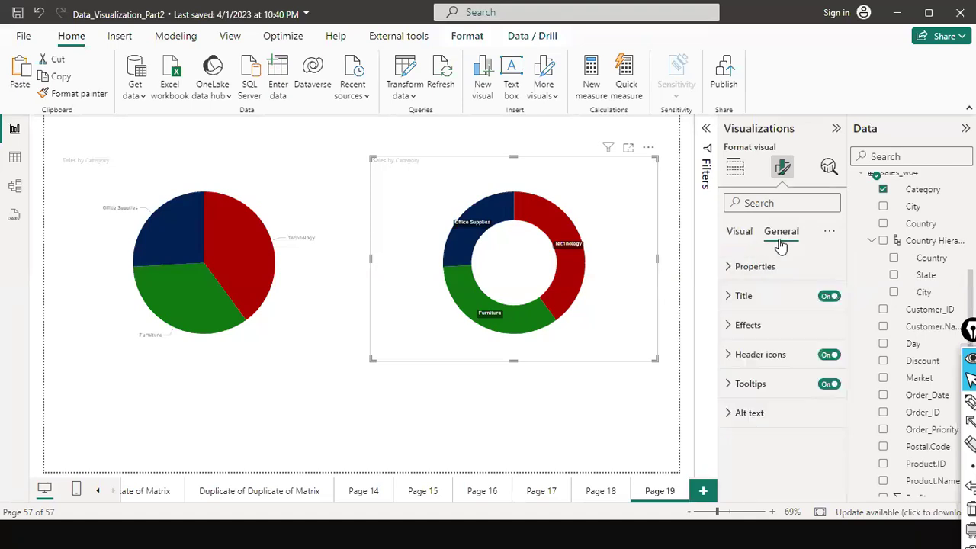
click(732, 297)
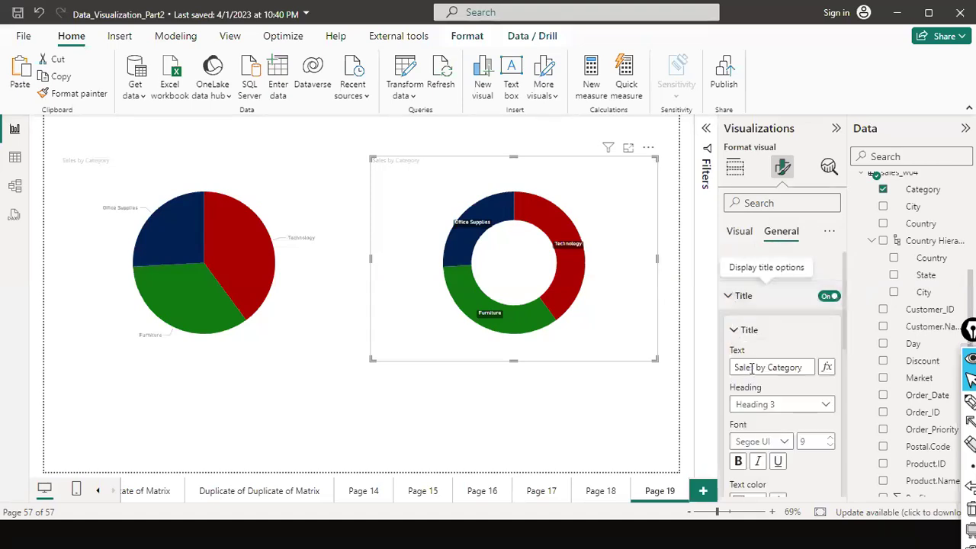
scroll(755, 387, down, 1)
scroll(753, 387, down, 3)
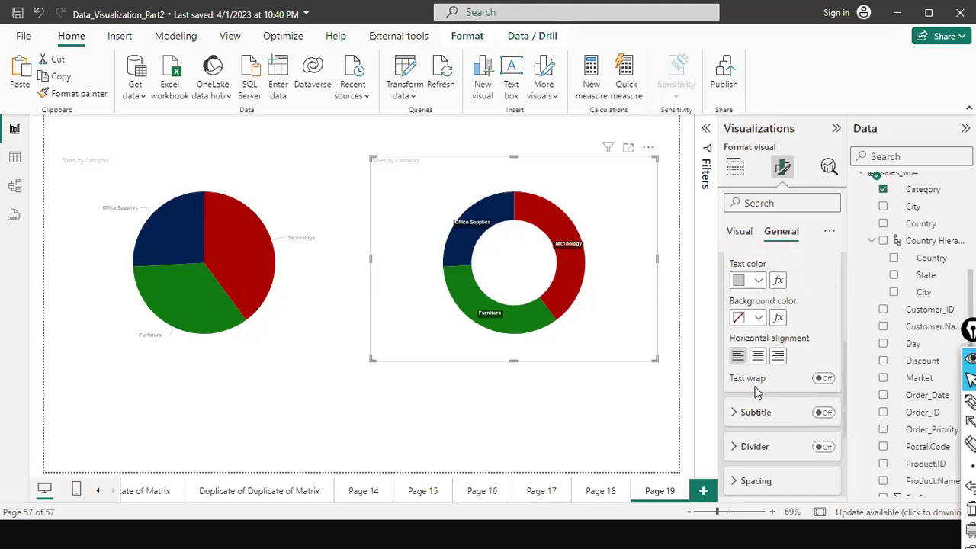
scroll(750, 395, down, 3)
scroll(747, 396, up, 1)
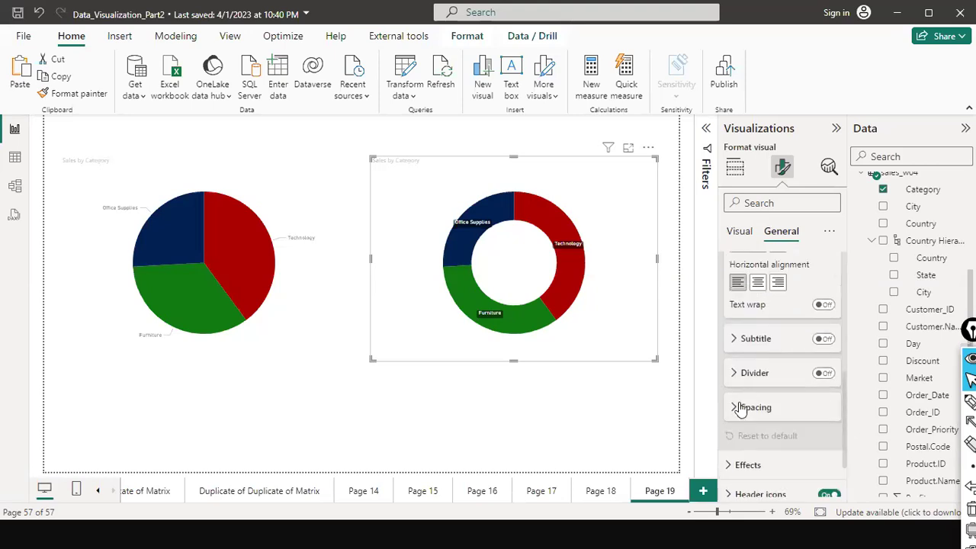
click(736, 410)
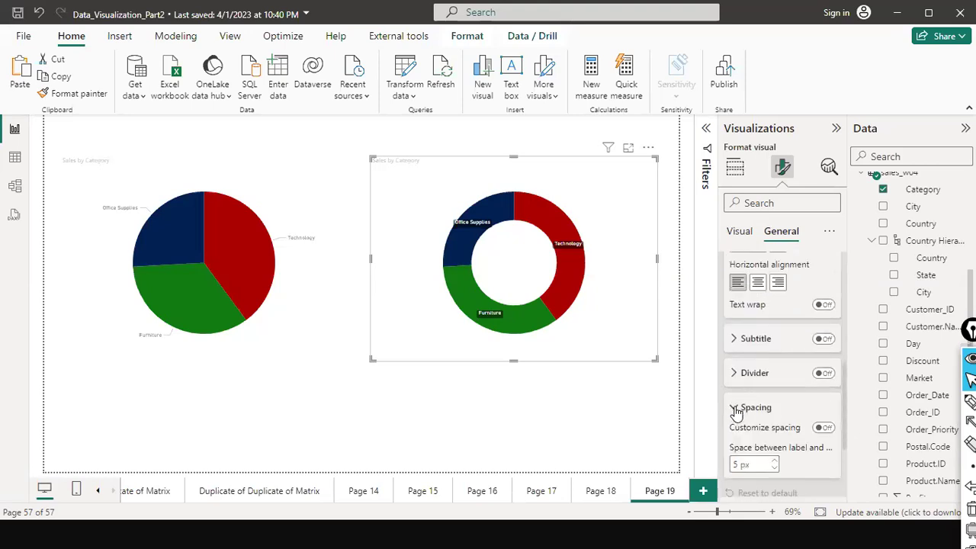
scroll(736, 383, down, 1)
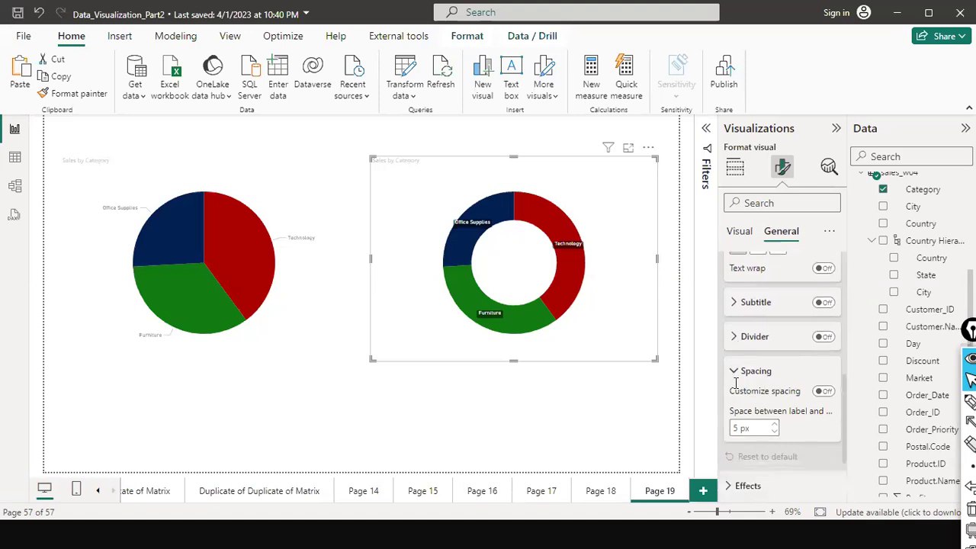
click(736, 371)
scroll(751, 342, down, 1)
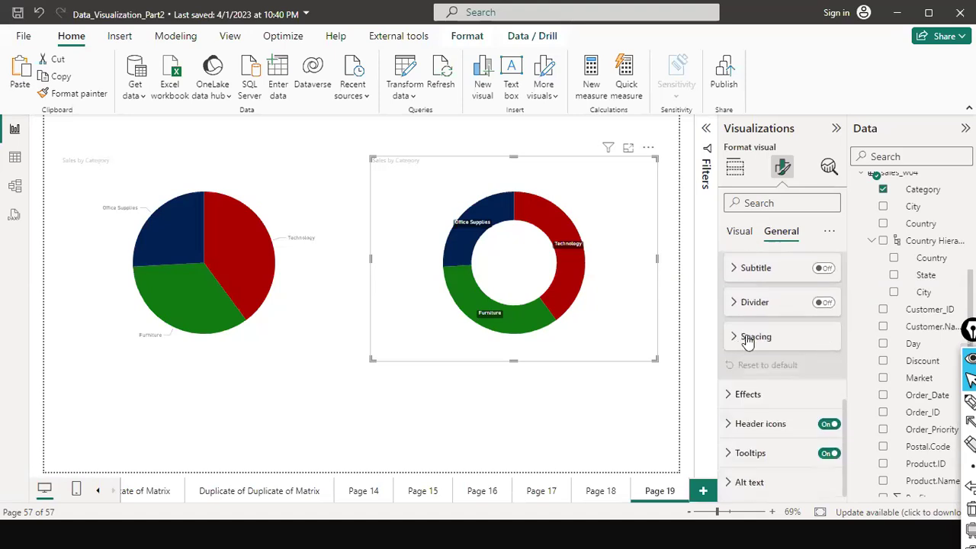
scroll(728, 382, up, 2)
scroll(728, 382, up, 5)
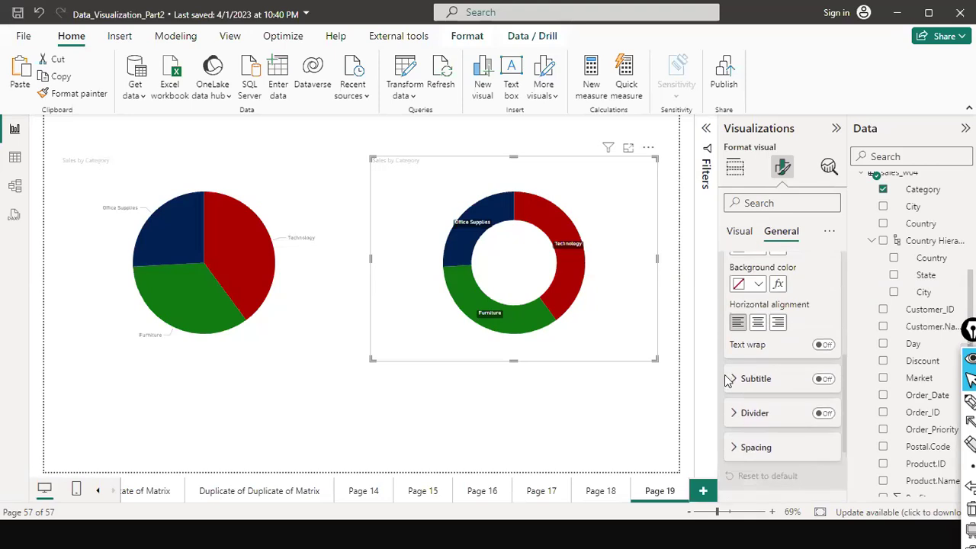
scroll(785, 333, up, 3)
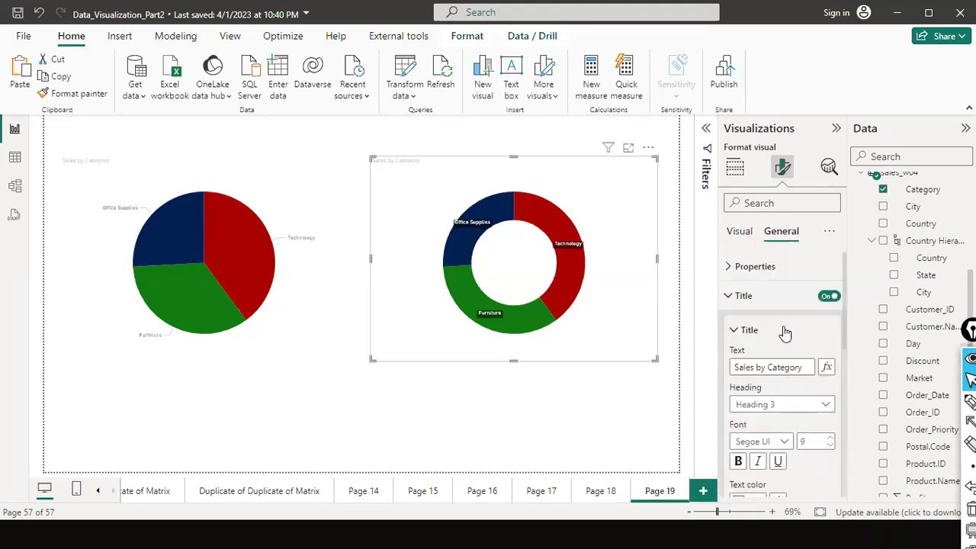
Resize the donut chart via Size settings and its bottom handle to height 360, width 580.
click(725, 268)
scroll(832, 359, down, 1)
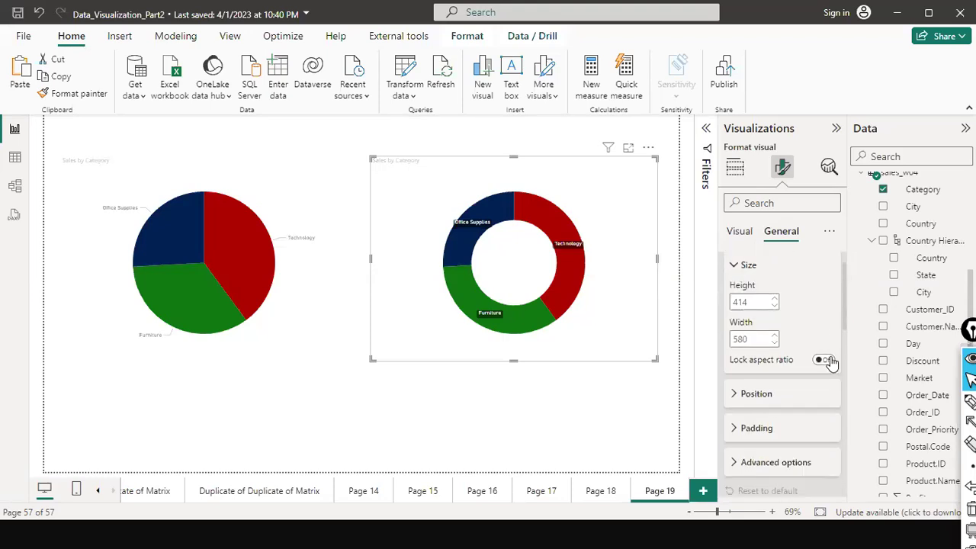
scroll(832, 360, up, 1)
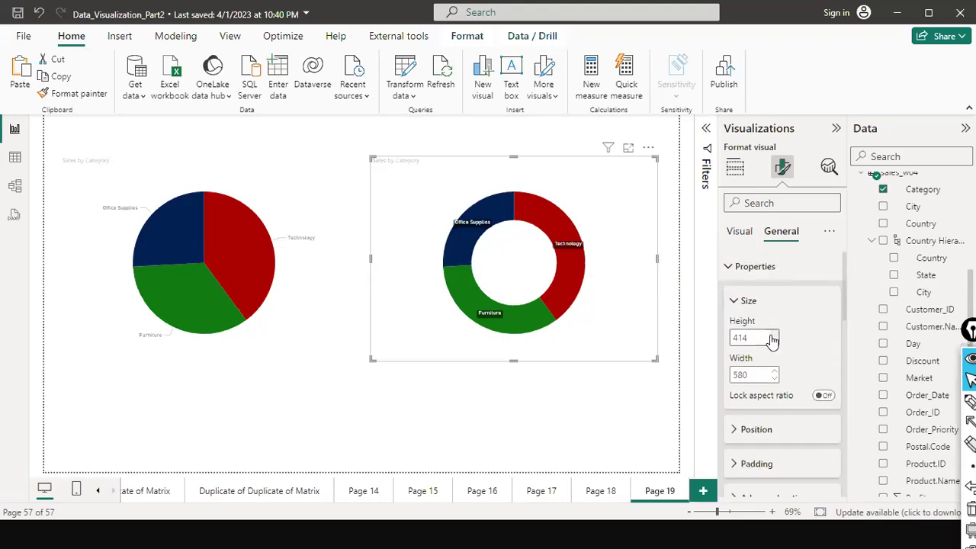
scroll(773, 339, up, 2)
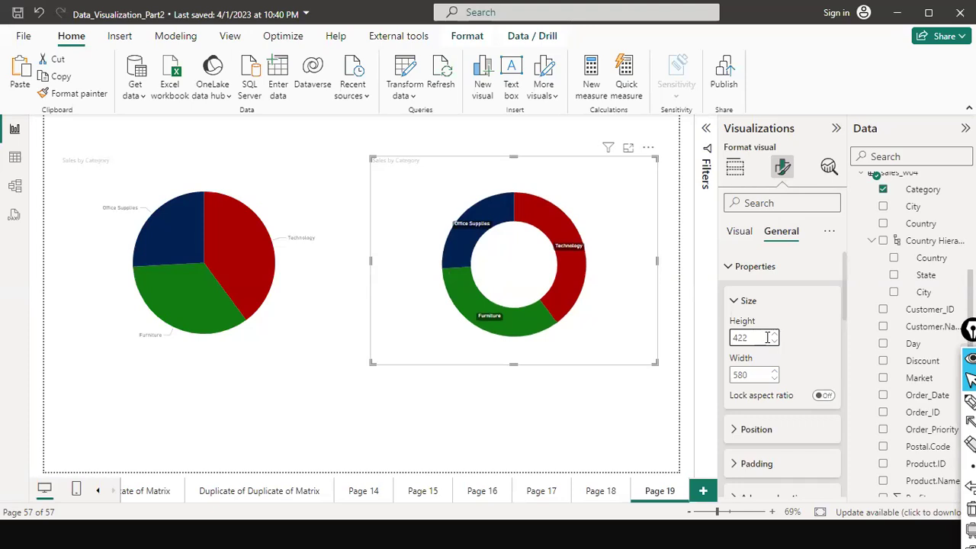
click(773, 335)
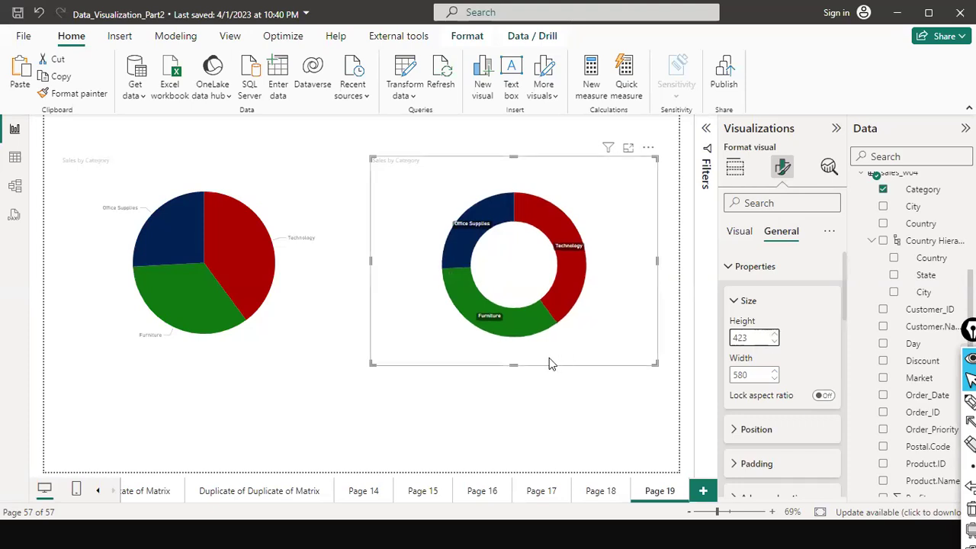
drag(511, 365, 526, 333)
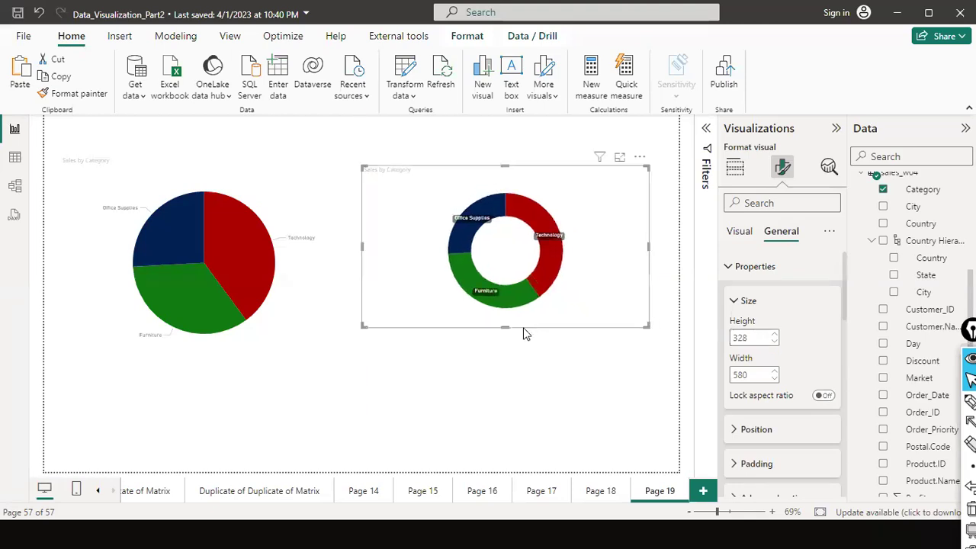
drag(501, 378, 502, 374)
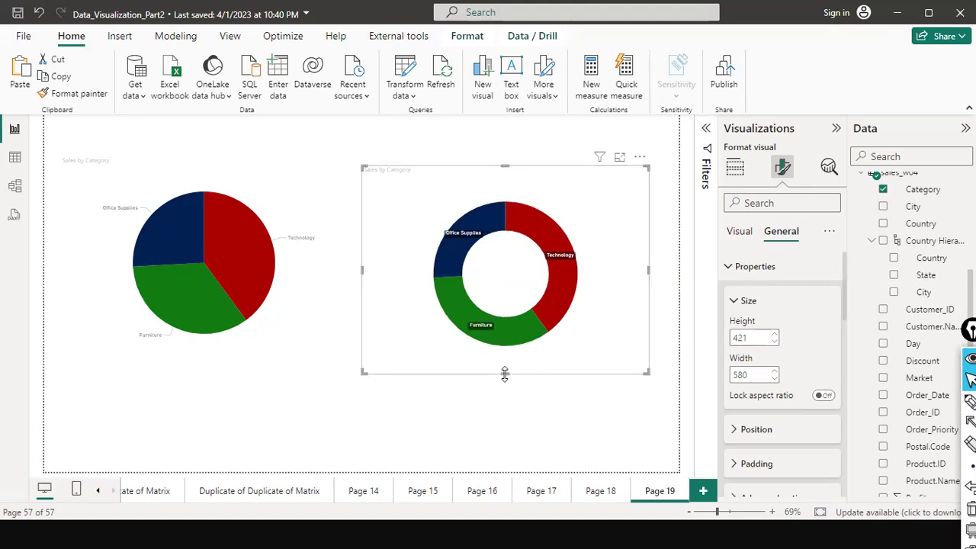
drag(505, 369, 555, 340)
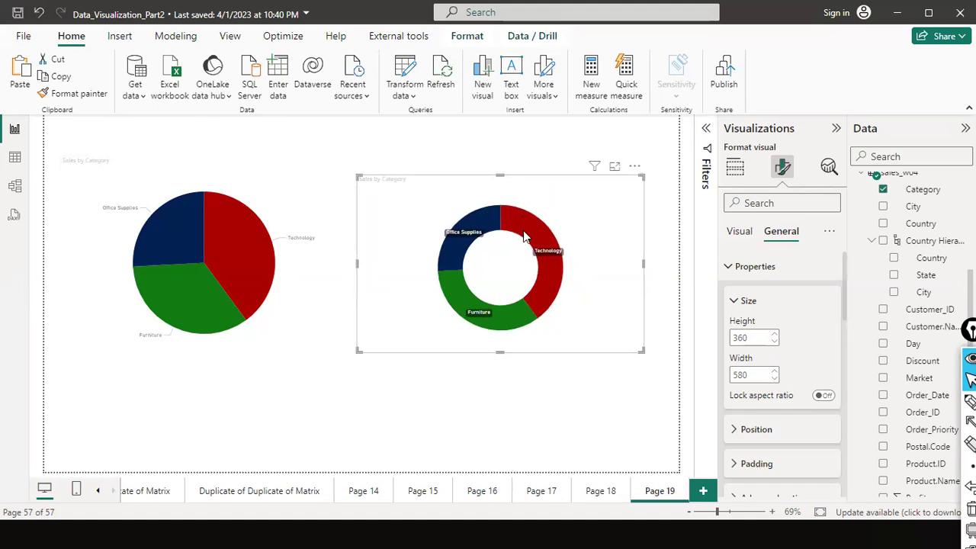
click(529, 150)
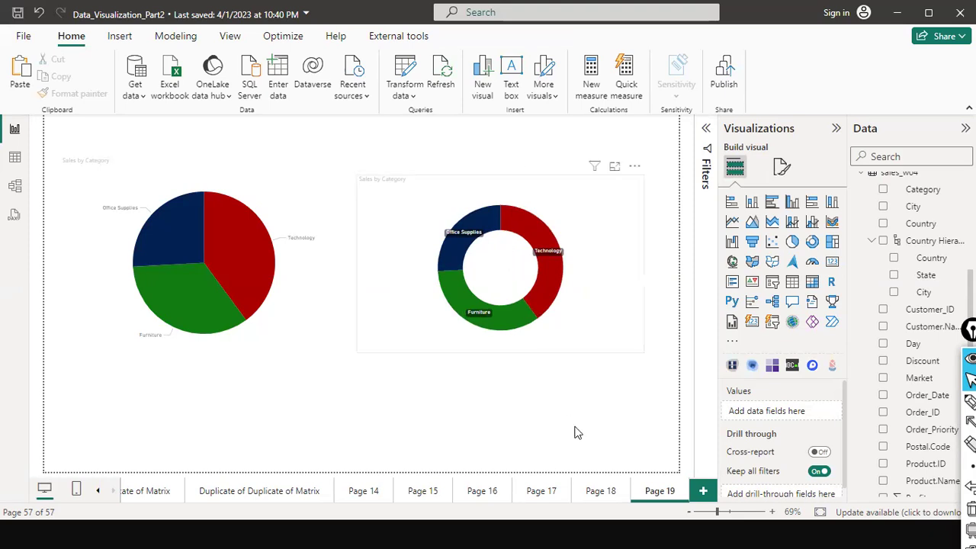
Nudge the donut chart slightly up and right beside the pie, then deselect it.
click(544, 212)
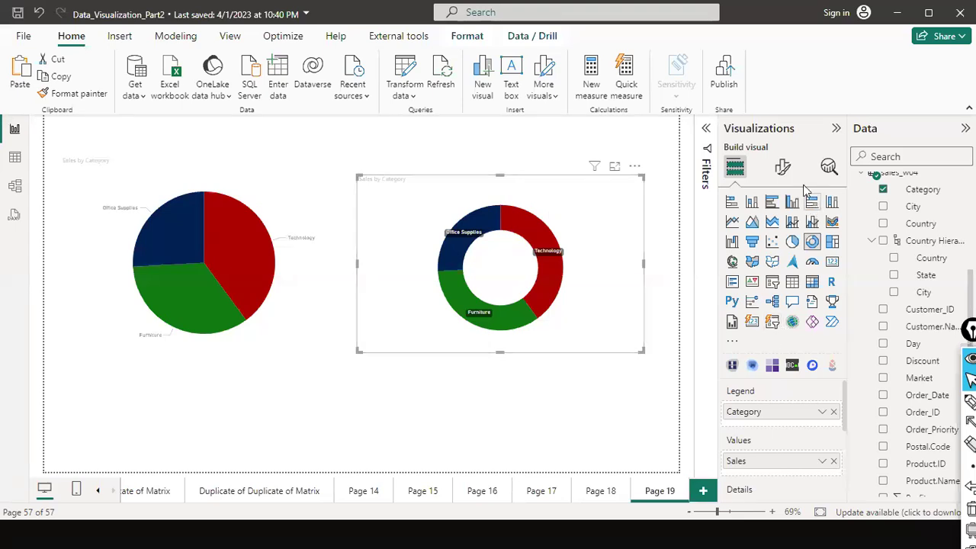
mouse_move(601, 219)
mouse_down()
mouse_move(592, 214)
mouse_move(604, 216)
mouse_up()
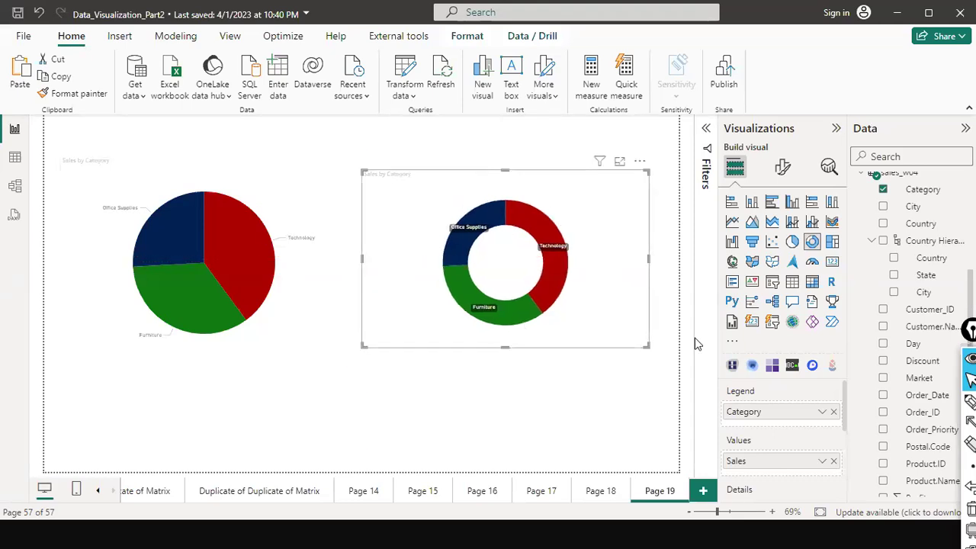
scroll(777, 461, down, 1)
scroll(776, 459, down, 1)
scroll(775, 455, up, 3)
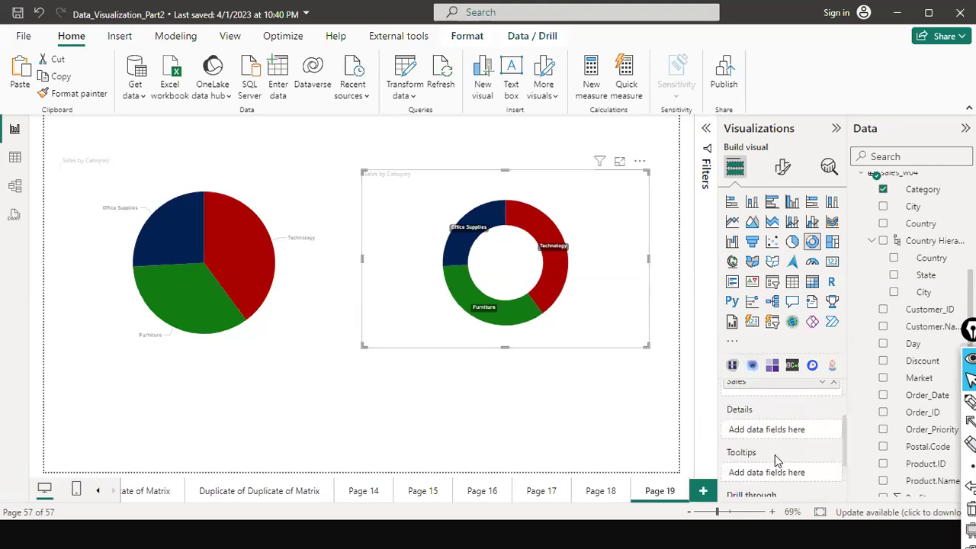
click(786, 167)
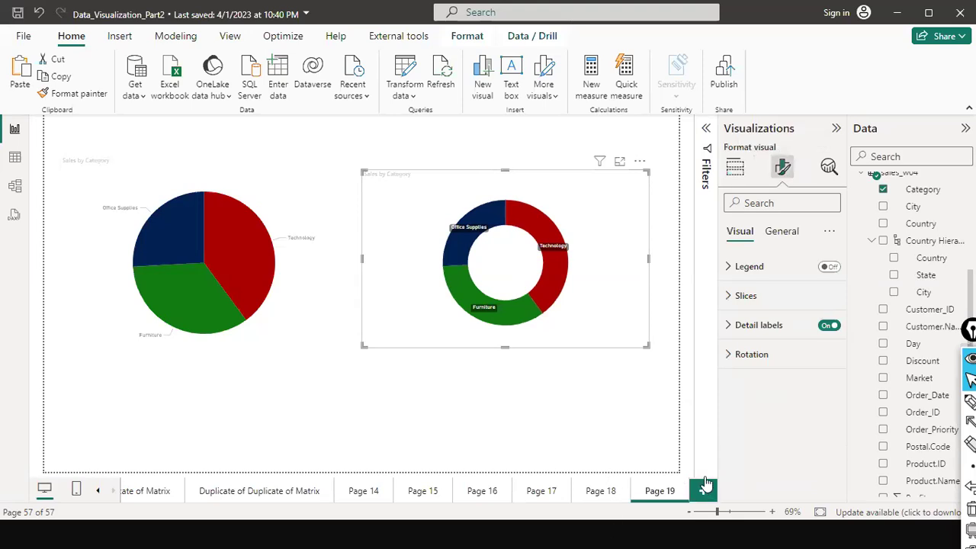
key(Escape)
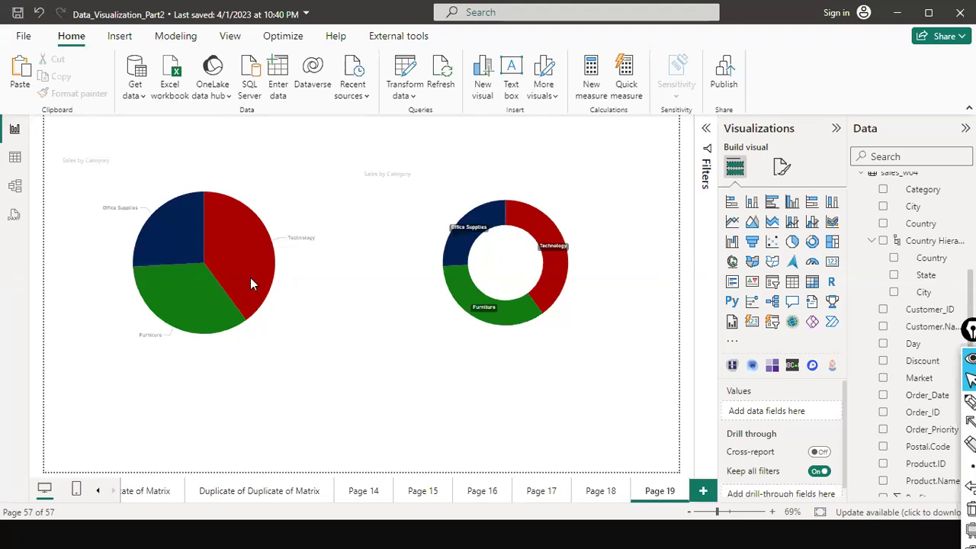
mouse_move(537, 223)
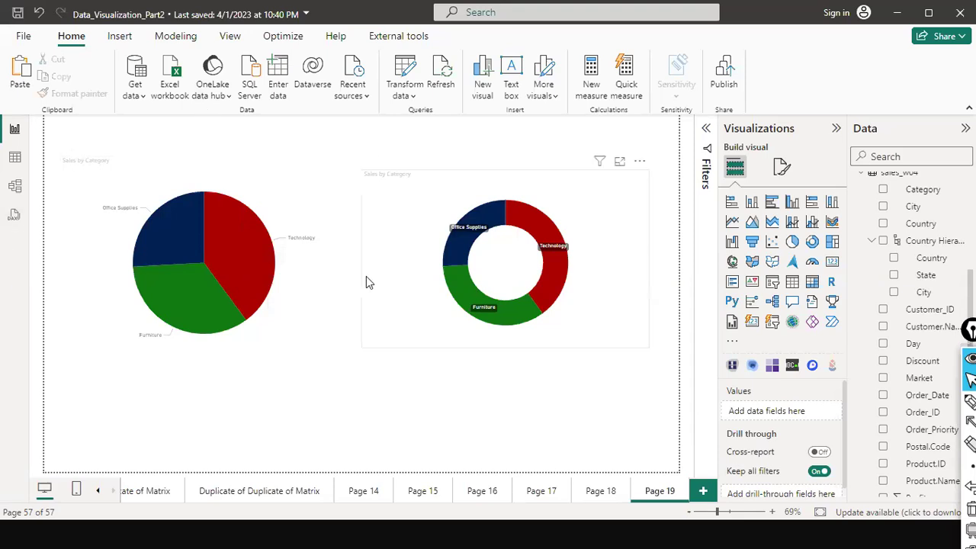
Add blank Page 20, duplicate Page 19, then advance the PowerPoint slide show.
click(703, 494)
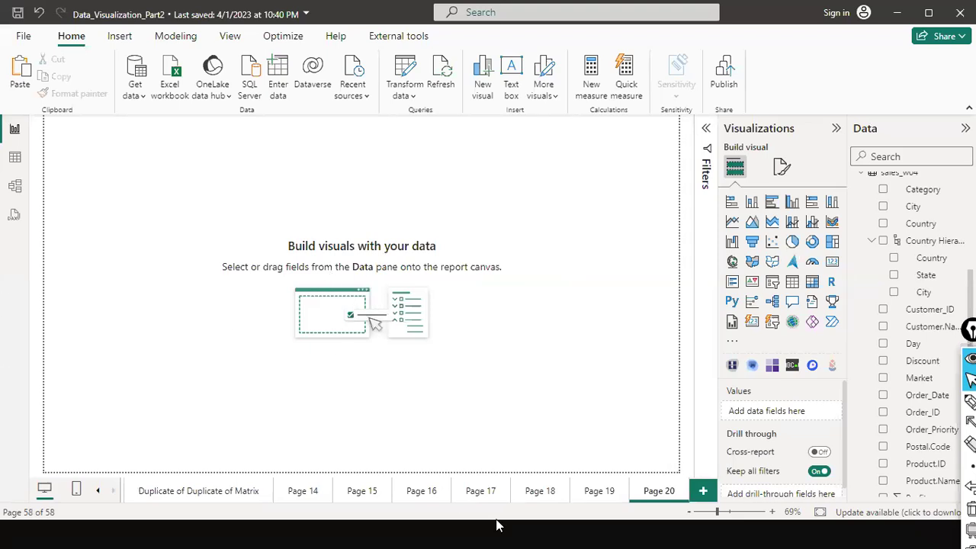
click(603, 495)
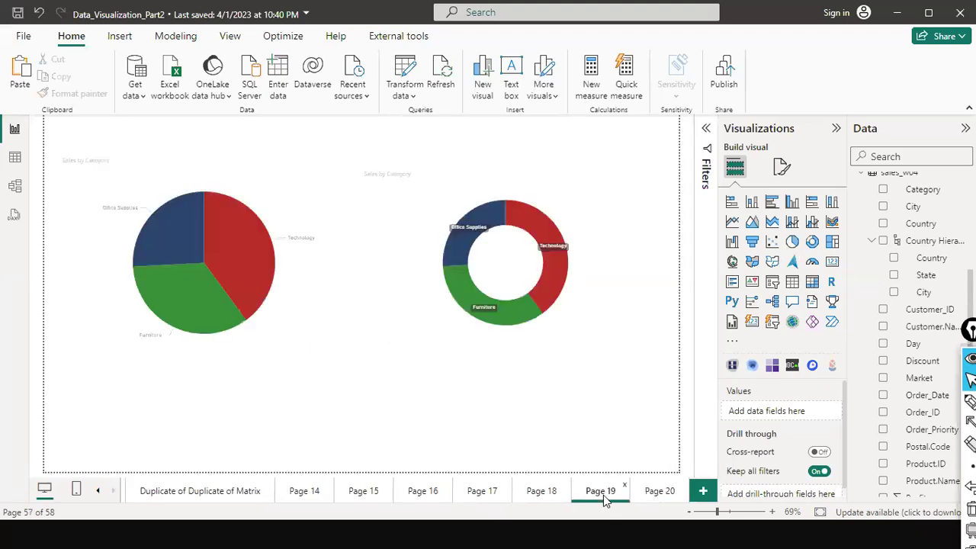
right_click(604, 494)
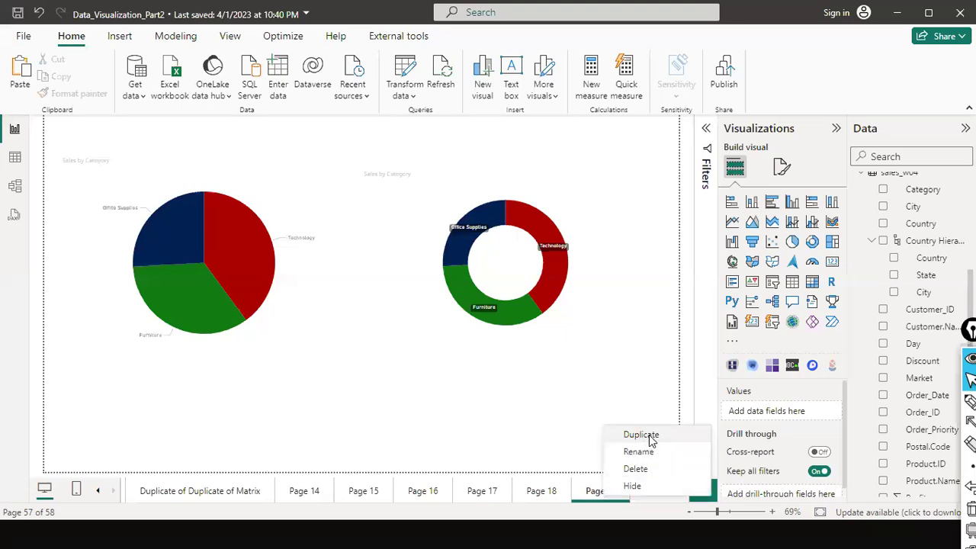
click(645, 433)
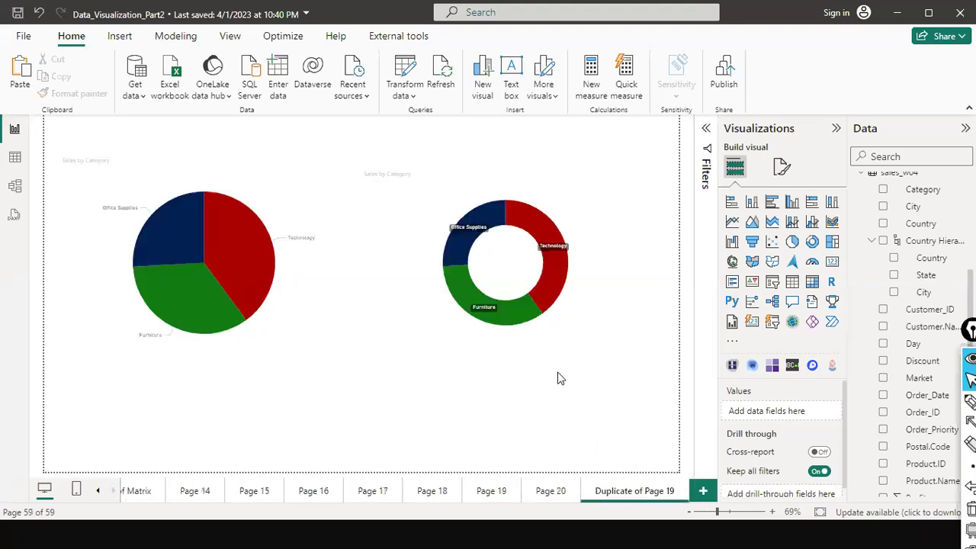
key(alt+Tab)
key(alt+Tab)
key(alt+Tab)
key(alt+Tab)
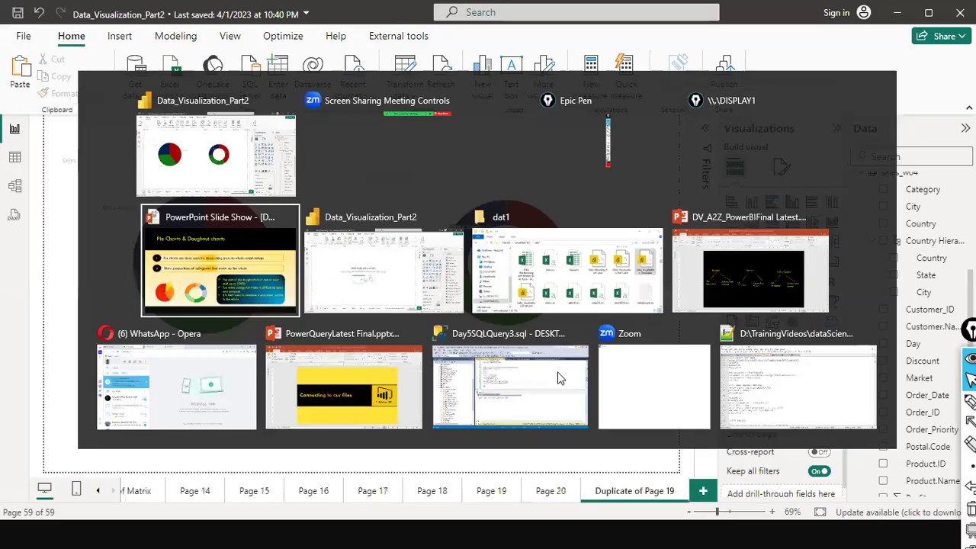
key(Right)
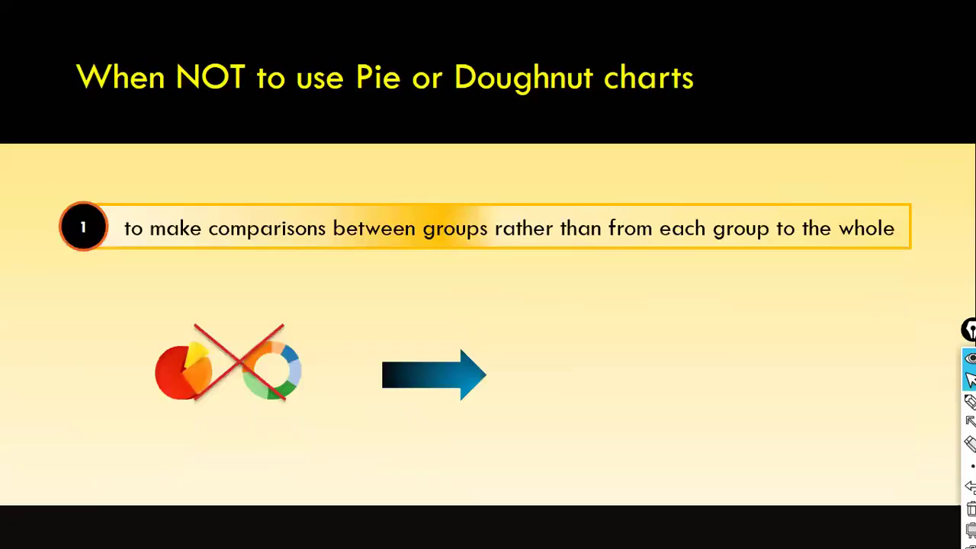
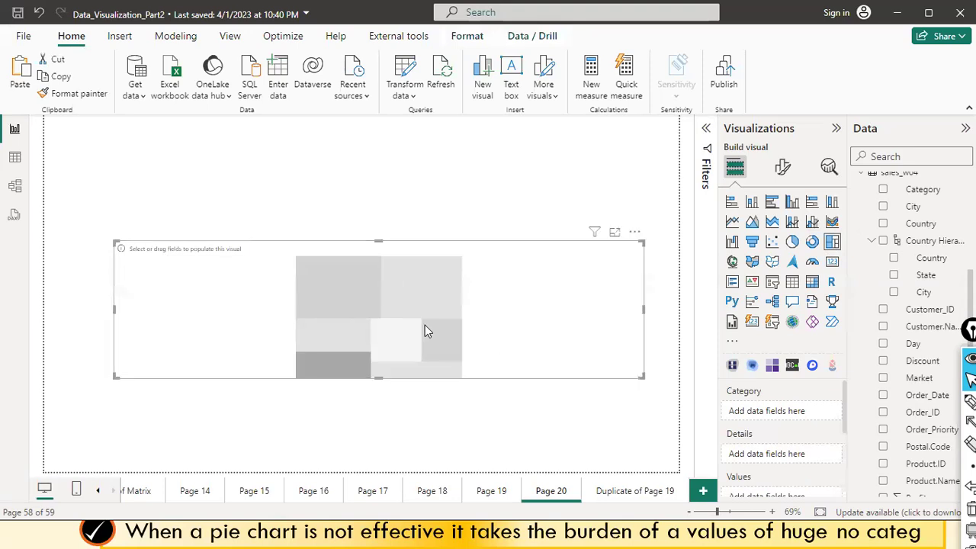
Stretch the empty treemap taller, then group it by Category and size its blocks by Sales.
drag(359, 302, 364, 382)
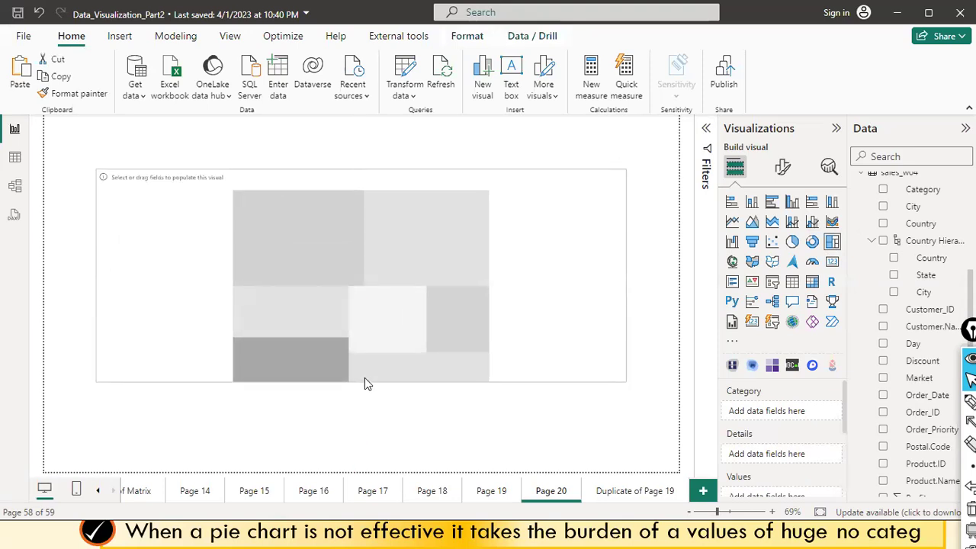
mouse_move(616, 362)
mouse_down()
mouse_move(641, 353)
mouse_move(626, 350)
mouse_up()
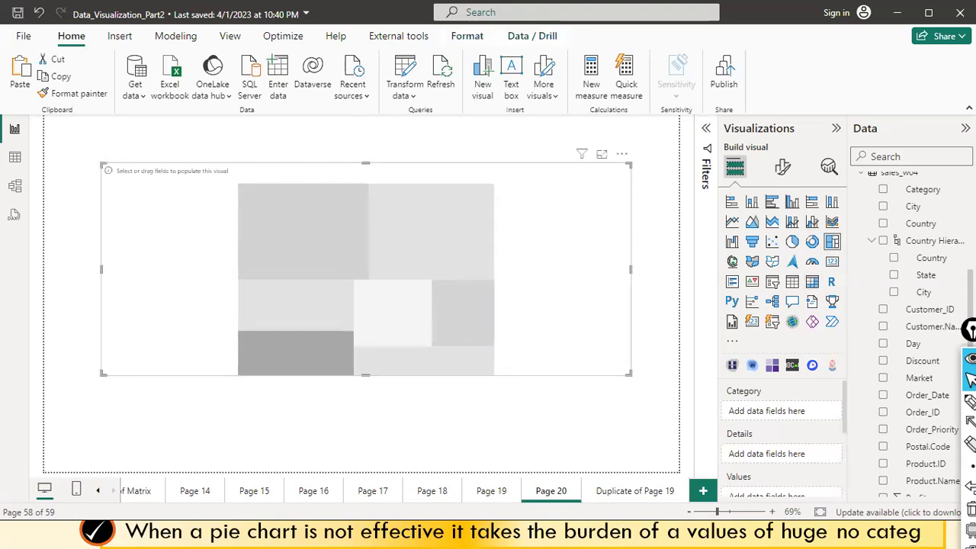
scroll(919, 345, up, 3)
drag(919, 343, 436, 247)
scroll(919, 374, down, 5)
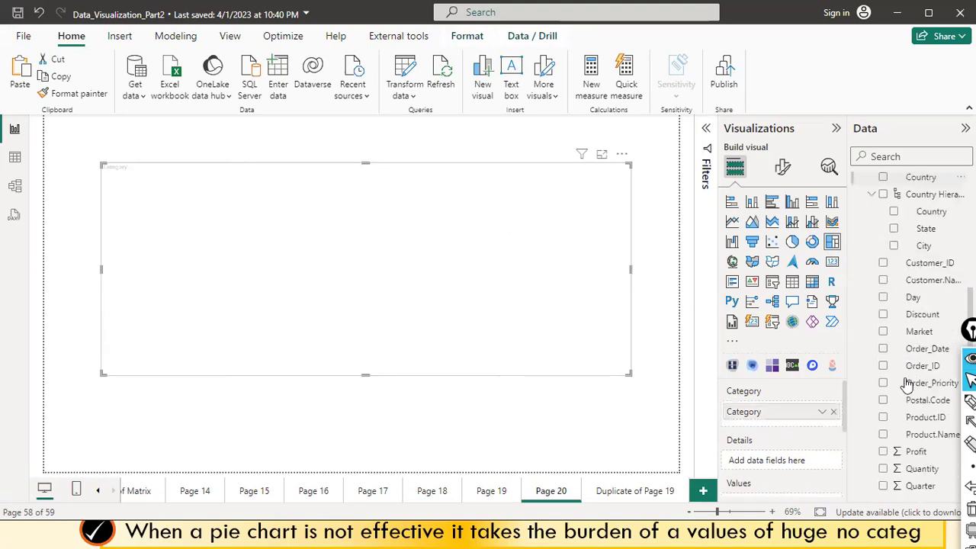
scroll(915, 409, down, 1)
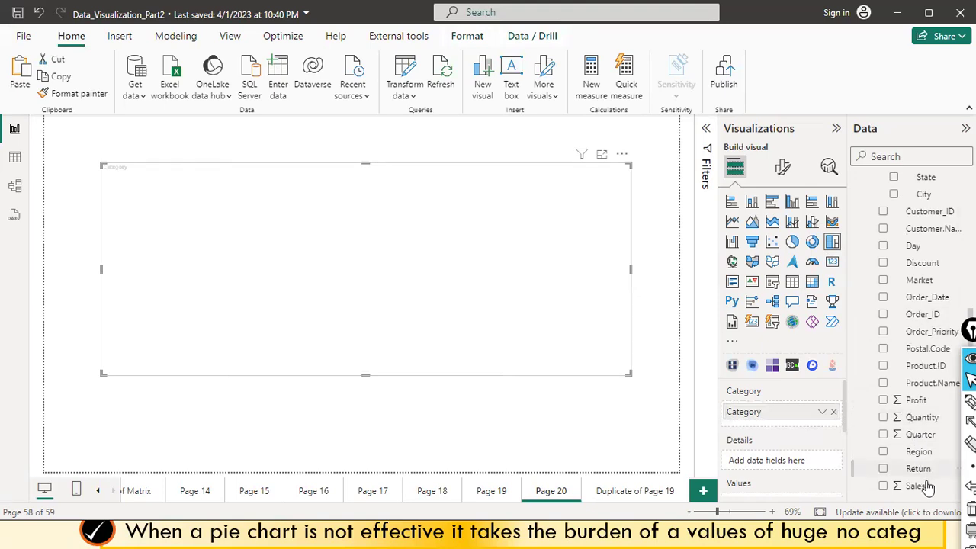
drag(921, 486, 598, 288)
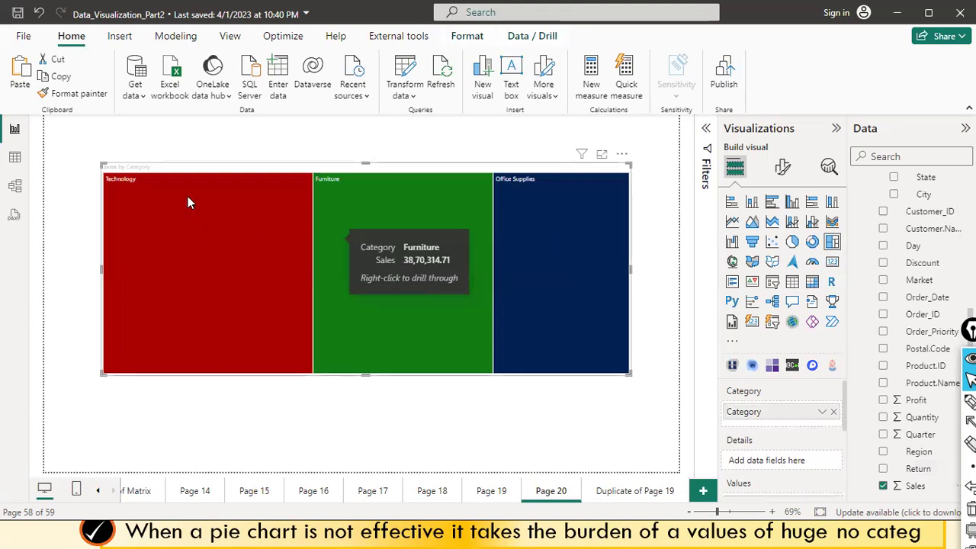
Extend the Sales by Category treemap's bottom edge to make it taller.
mouse_move(230, 265)
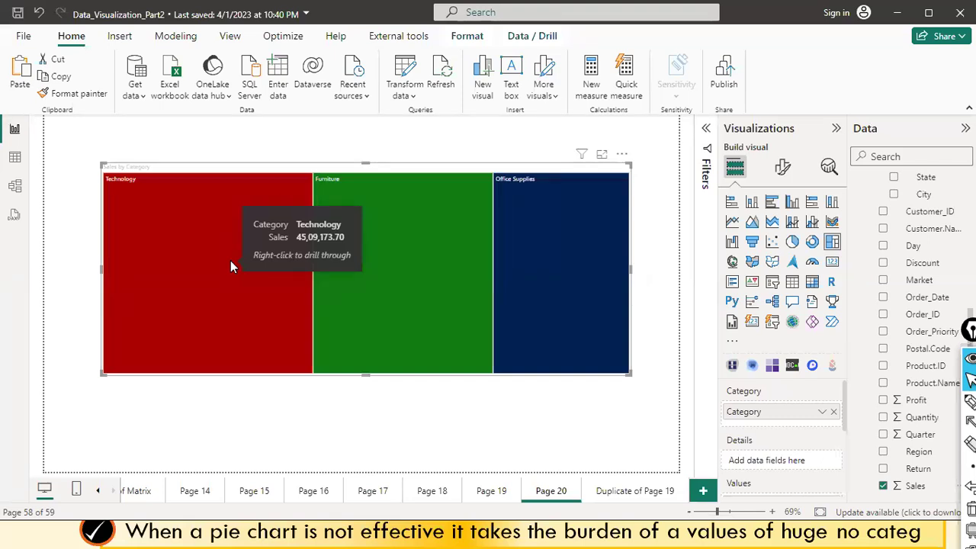
mouse_move(436, 303)
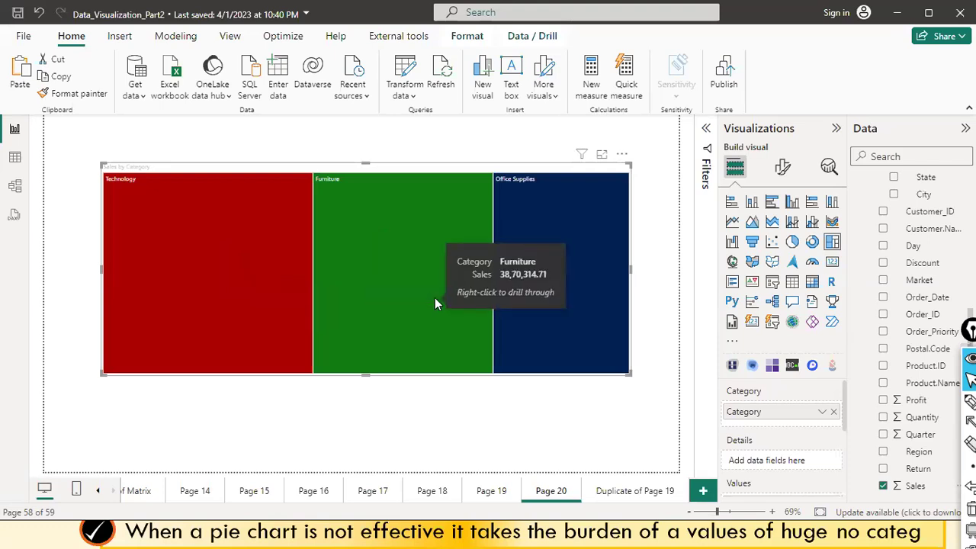
mouse_move(513, 338)
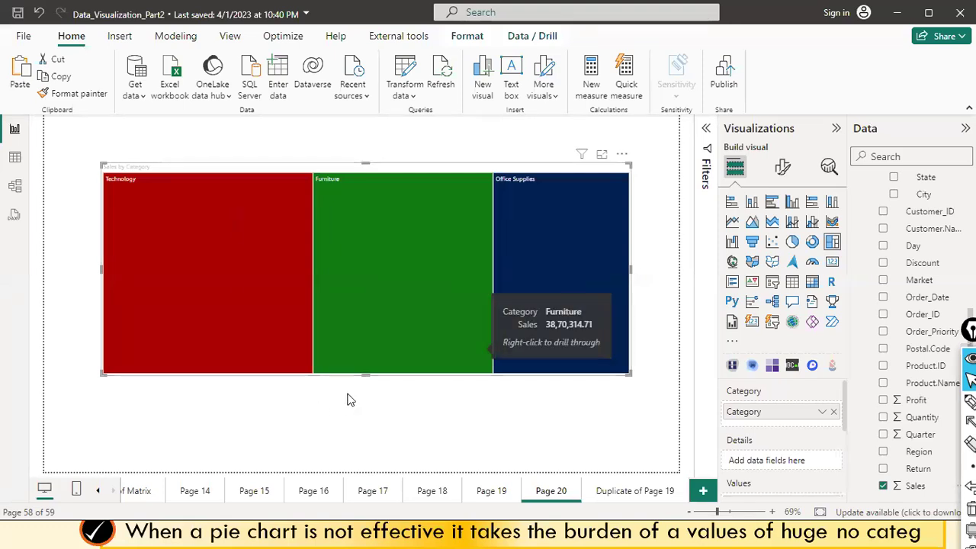
drag(367, 374, 370, 418)
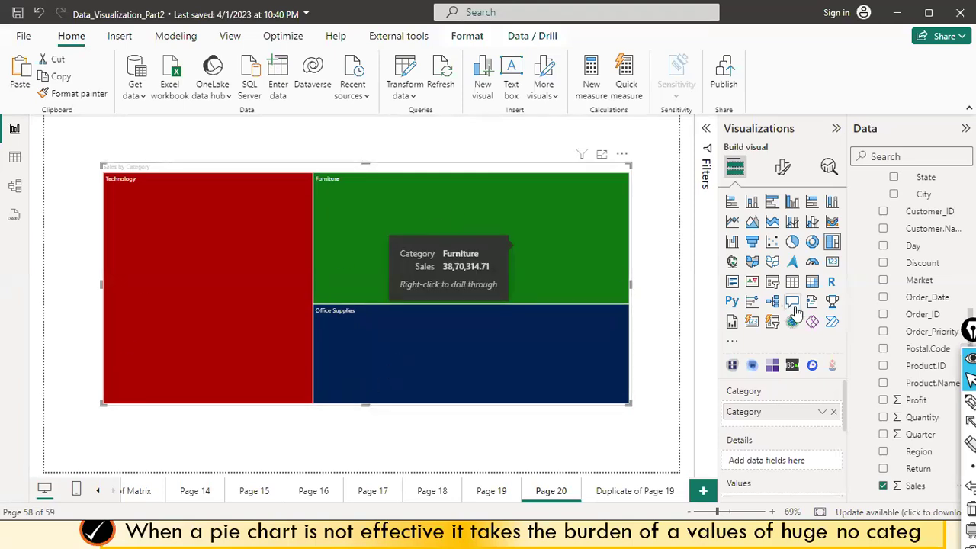
mouse_move(163, 209)
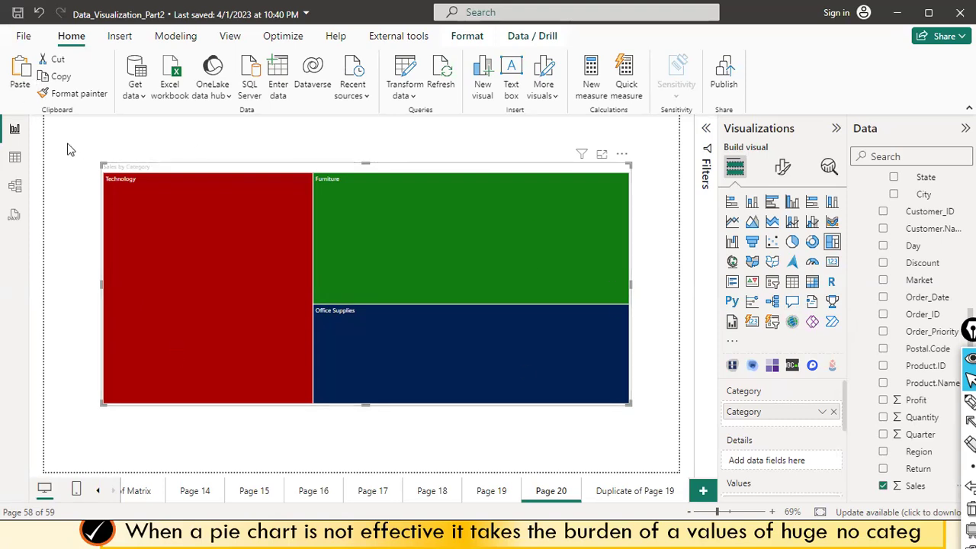
mouse_move(140, 270)
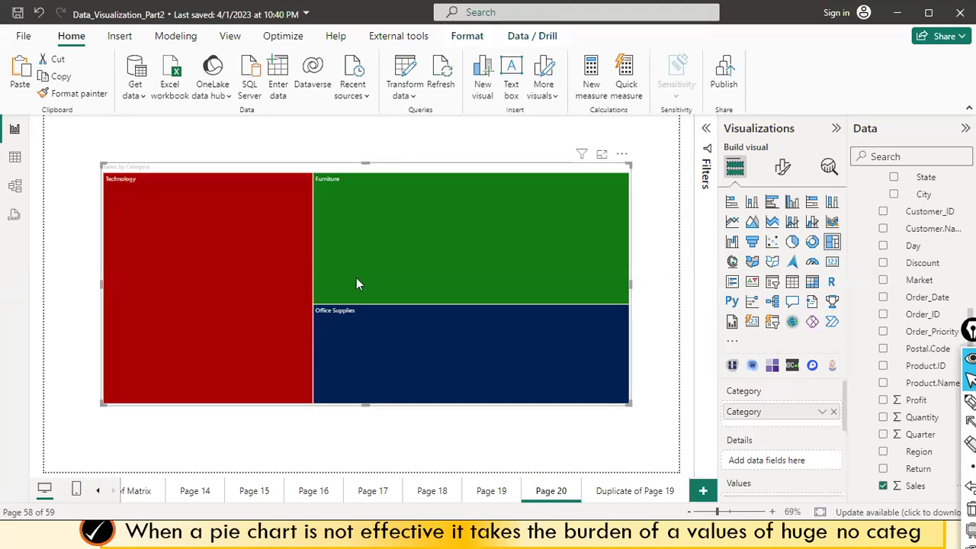
Add Region to the treemap's Details, splitting each category tile into regional sub-tiles.
scroll(929, 349, up, 5)
scroll(929, 349, down, 4)
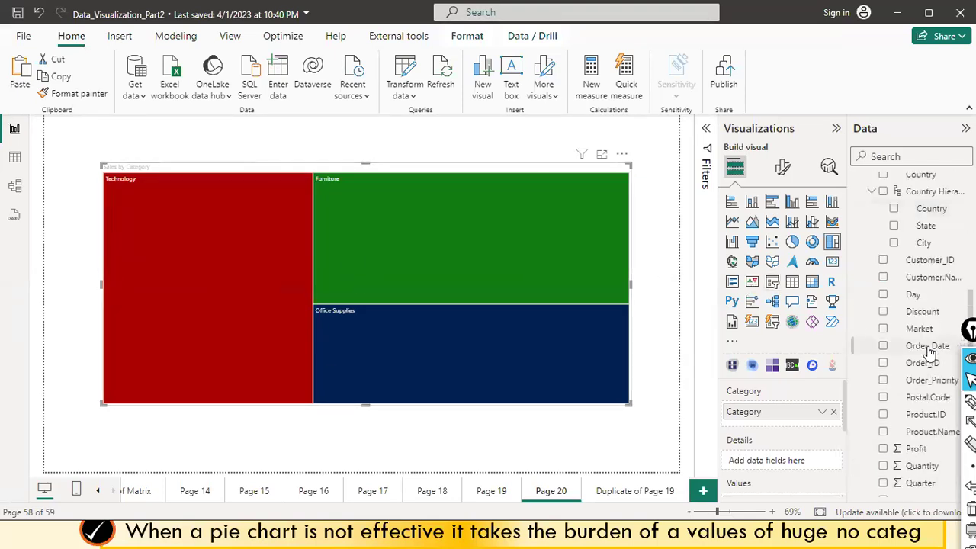
scroll(929, 349, up, 2)
scroll(930, 349, down, 4)
click(883, 485)
drag(918, 452, 342, 235)
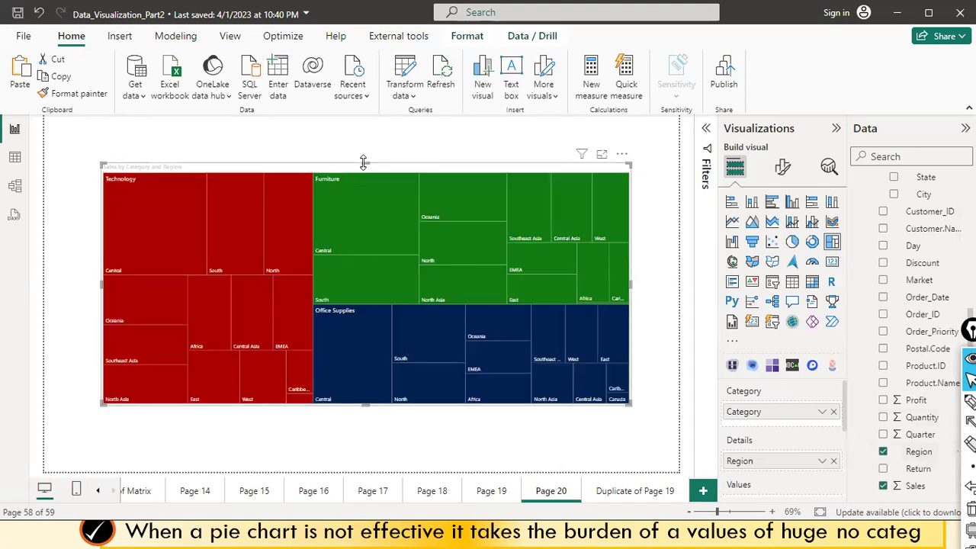
Extend the treemap upward and downward, then shift it left on the page.
drag(365, 163, 374, 124)
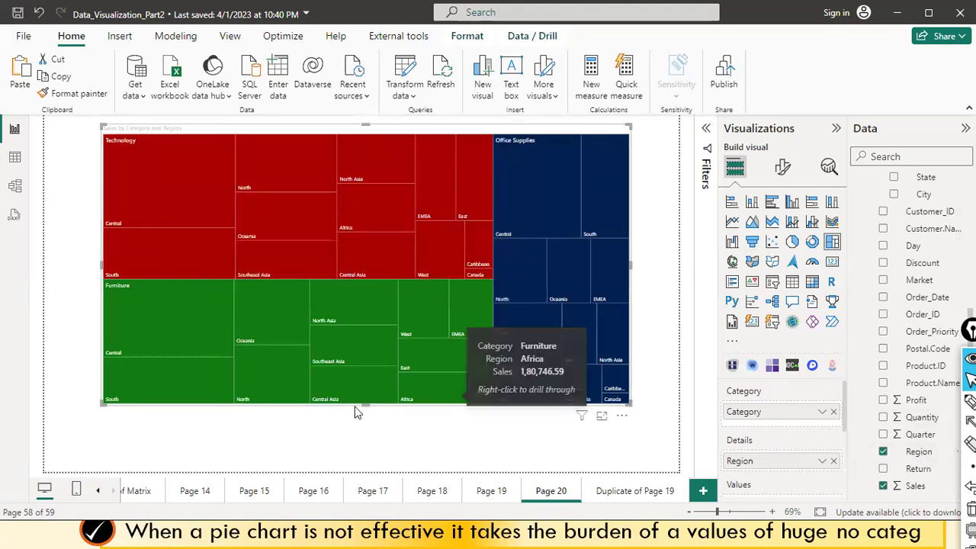
drag(364, 405, 354, 438)
drag(399, 333, 364, 344)
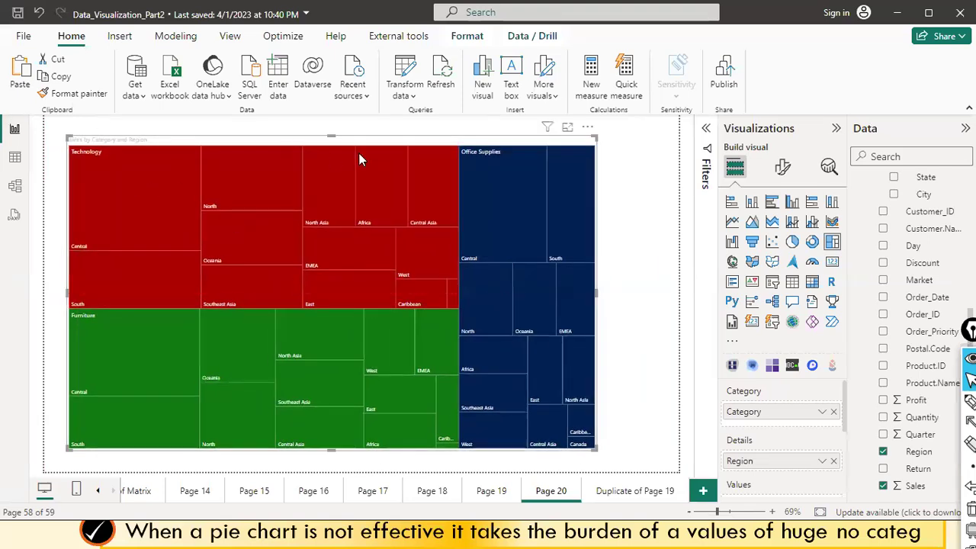
mouse_move(494, 241)
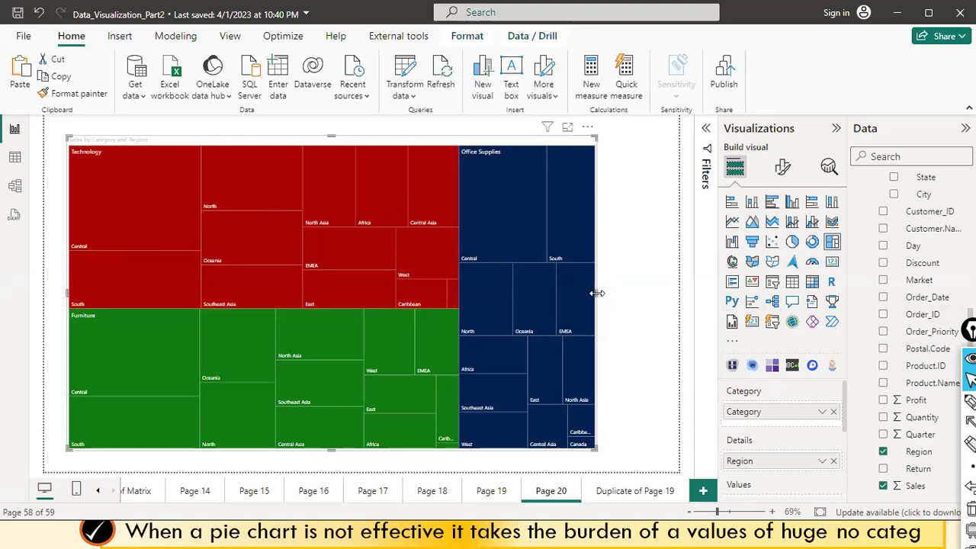
Widen, shorten and narrow the treemap, then move it down and right on the page.
drag(598, 297, 670, 298)
mouse_move(367, 456)
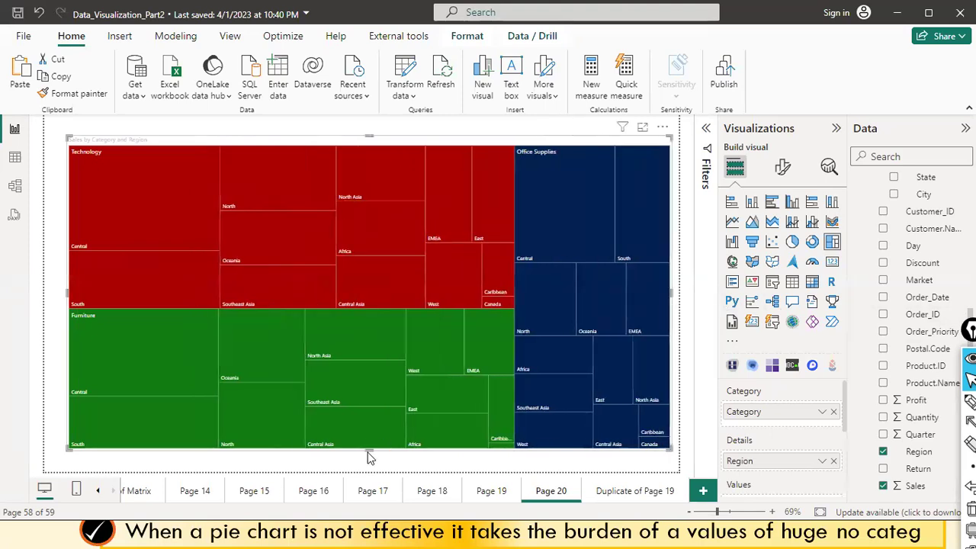
drag(366, 450, 389, 337)
drag(548, 271, 549, 273)
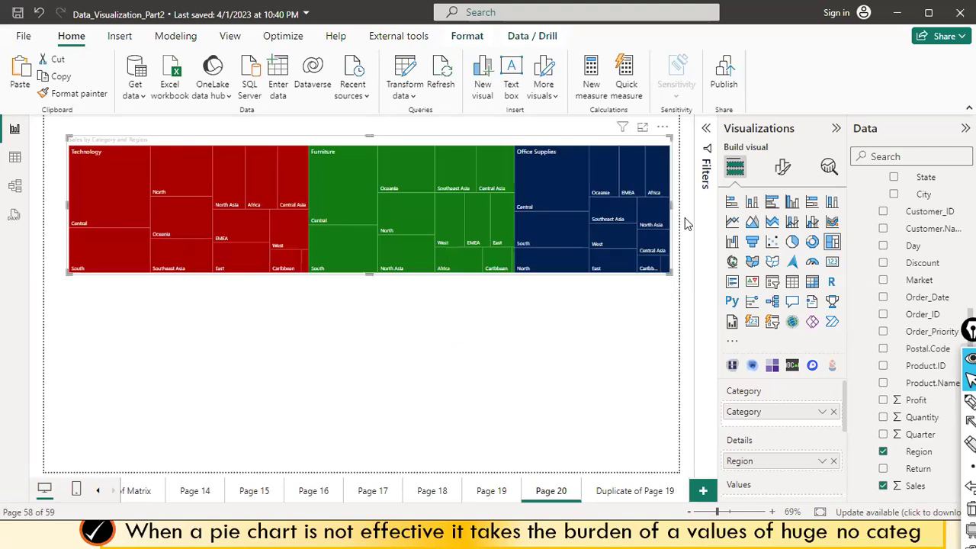
drag(672, 204, 451, 221)
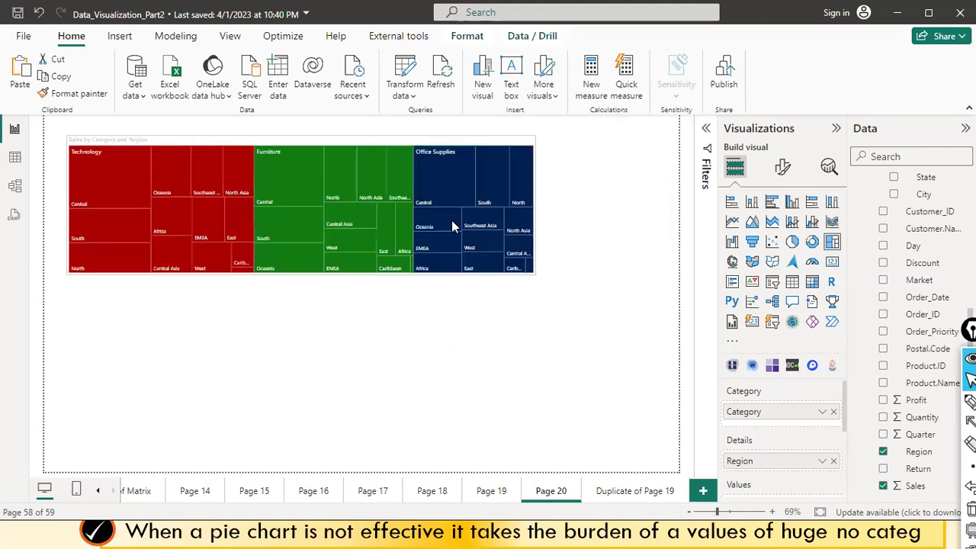
drag(338, 191, 277, 336)
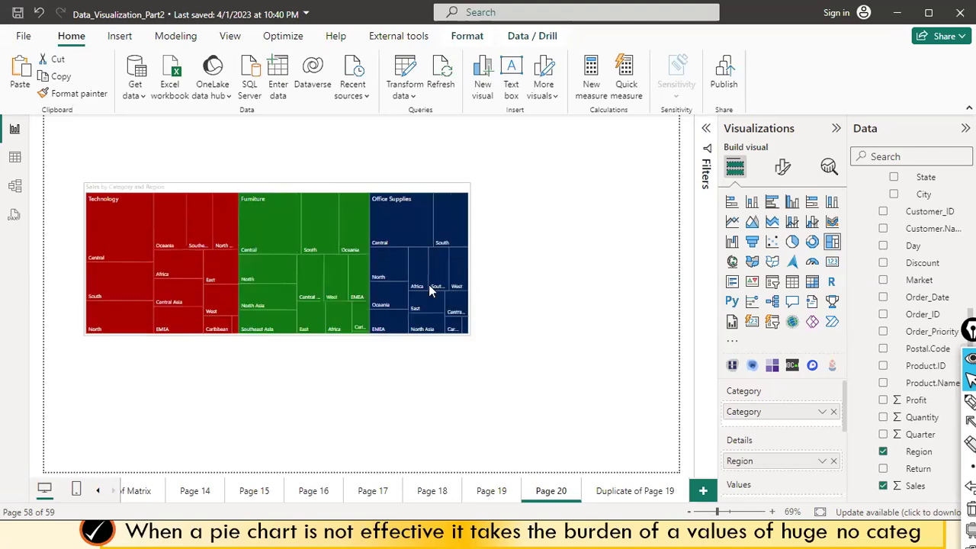
scroll(810, 420, down, 3)
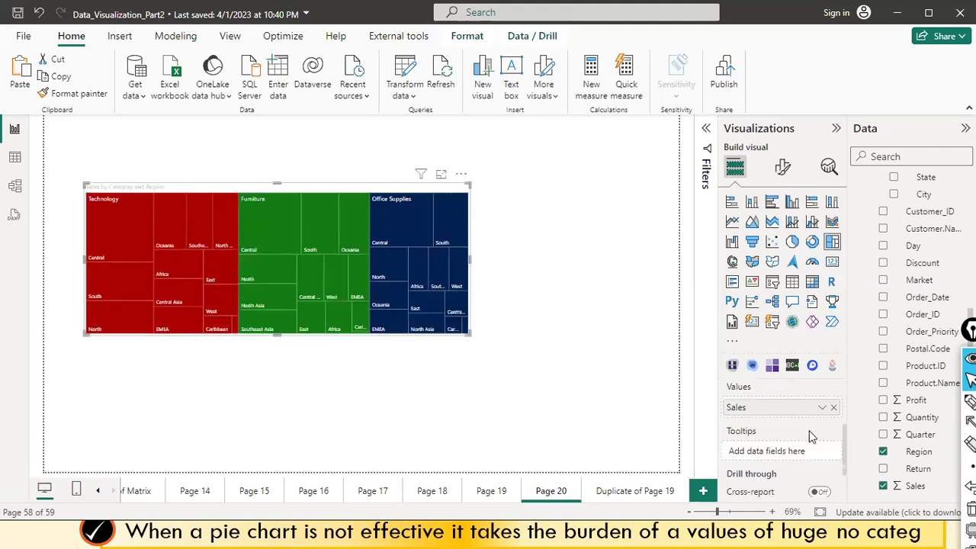
scroll(811, 437, up, 1)
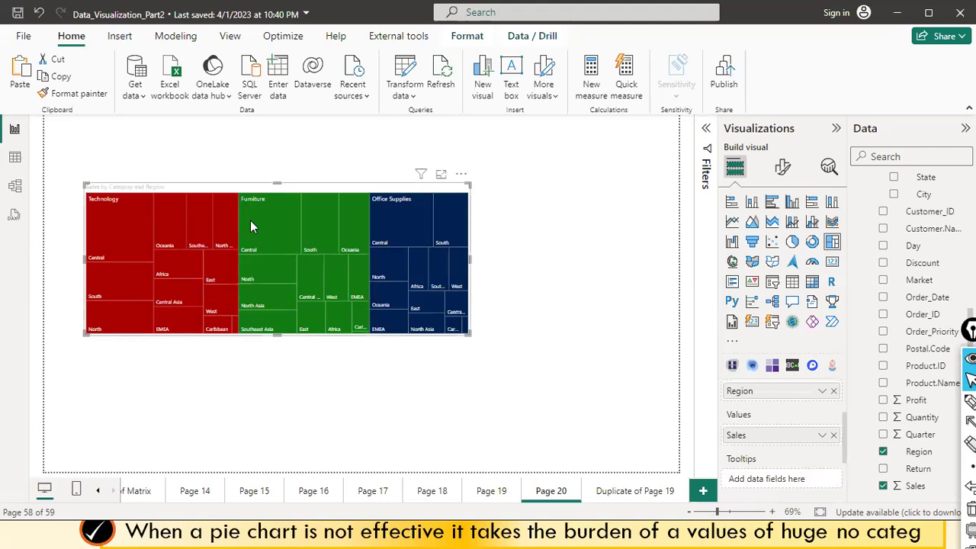
Shrink the treemap, enlarge it again and make it taller, then nudge it down and left.
mouse_move(251, 225)
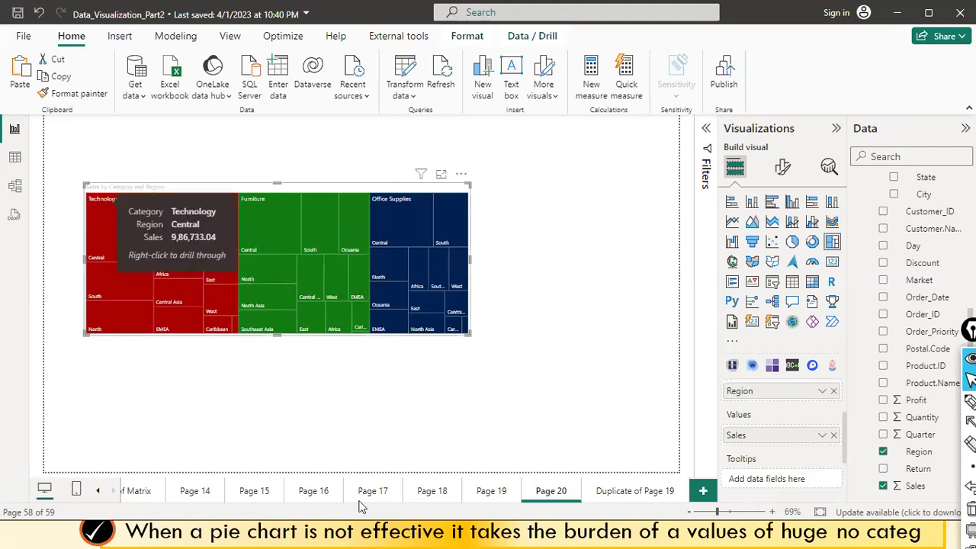
drag(470, 333, 299, 245)
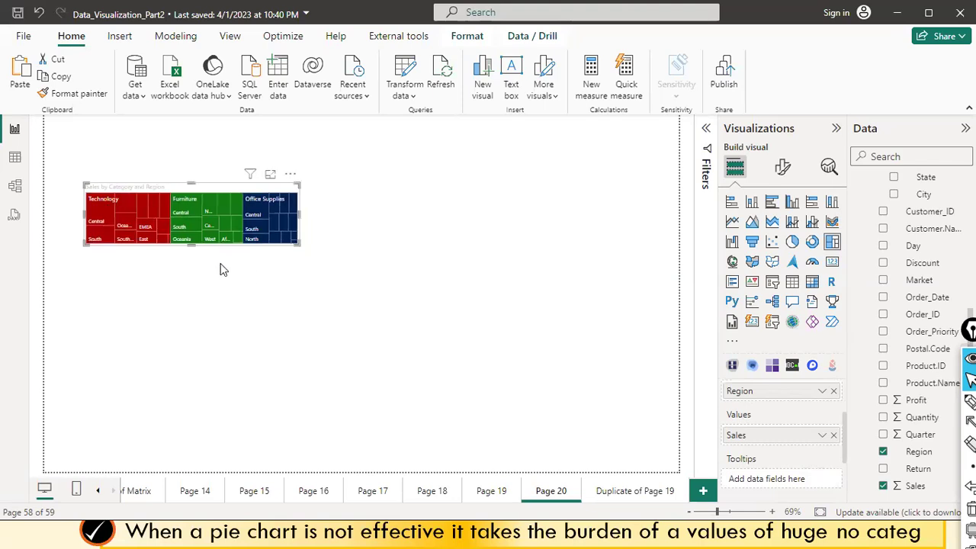
drag(191, 245, 194, 257)
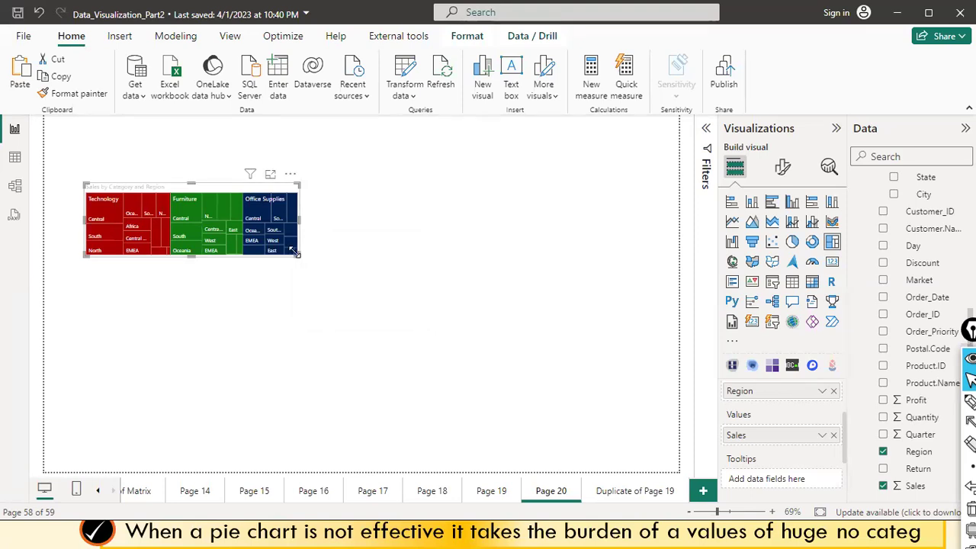
drag(301, 258, 586, 412)
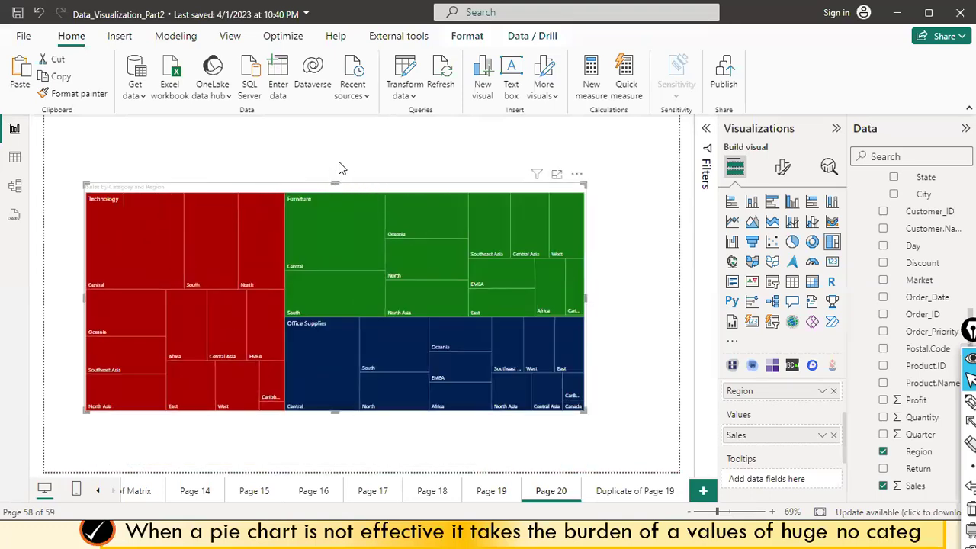
drag(337, 183, 343, 143)
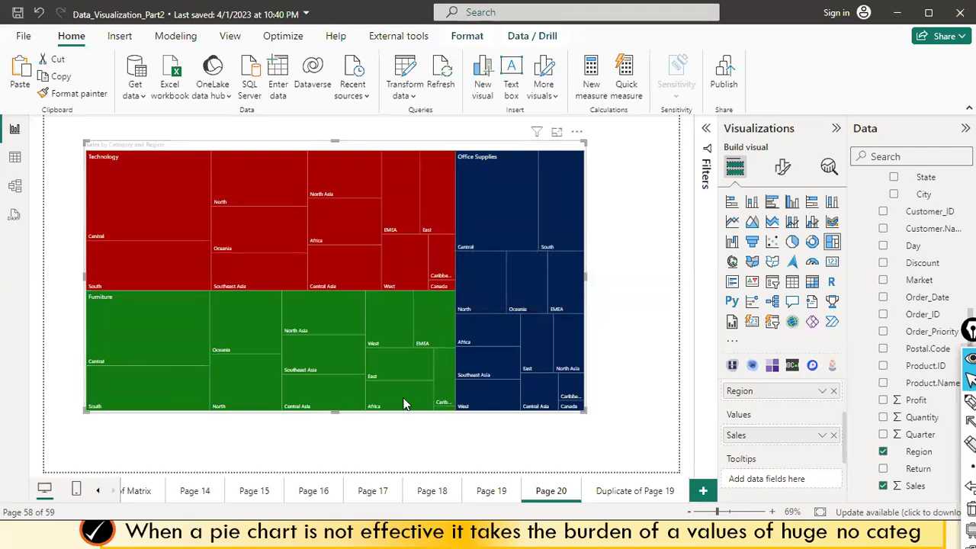
drag(453, 147, 428, 210)
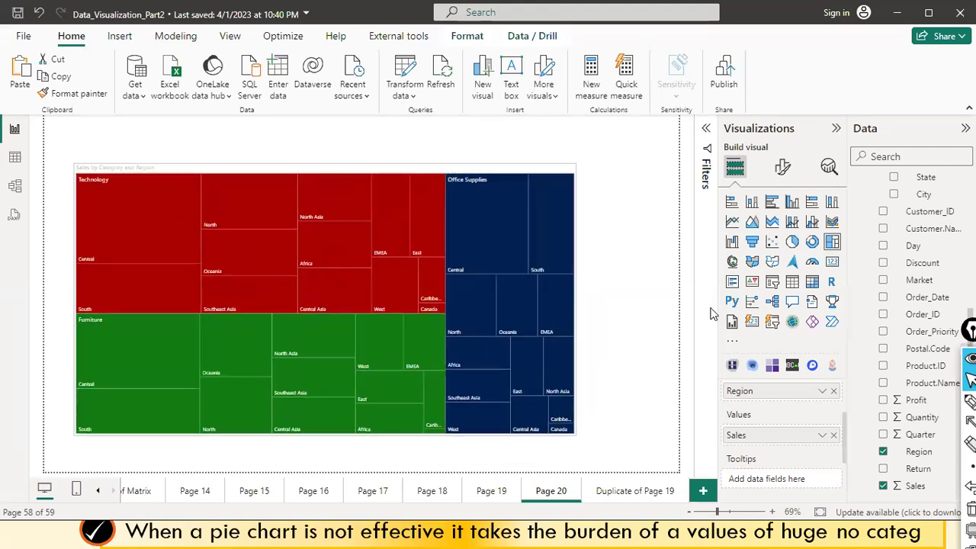
Add the Country field from sales_w04 to the treemap, placing it below Category.
scroll(908, 391, up, 3)
scroll(908, 391, down, 5)
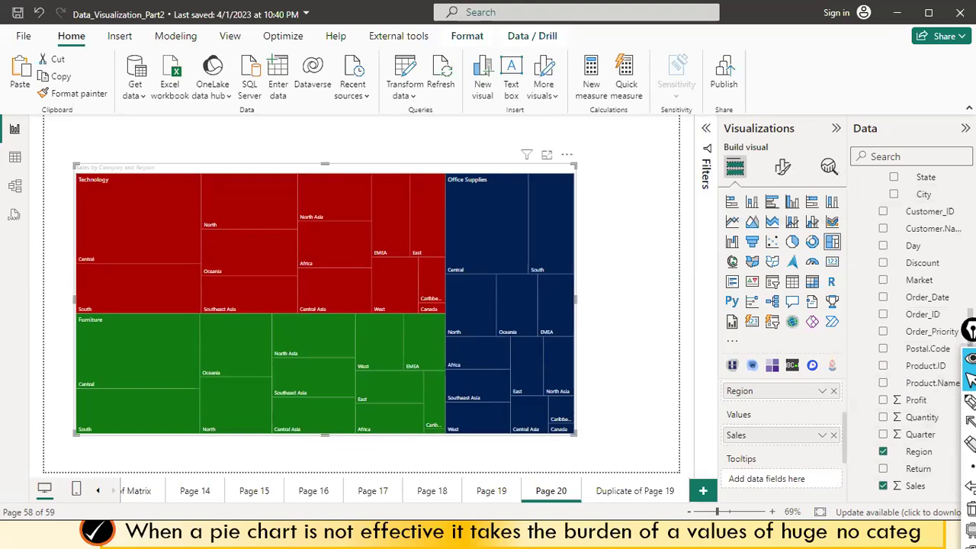
scroll(910, 305, up, 3)
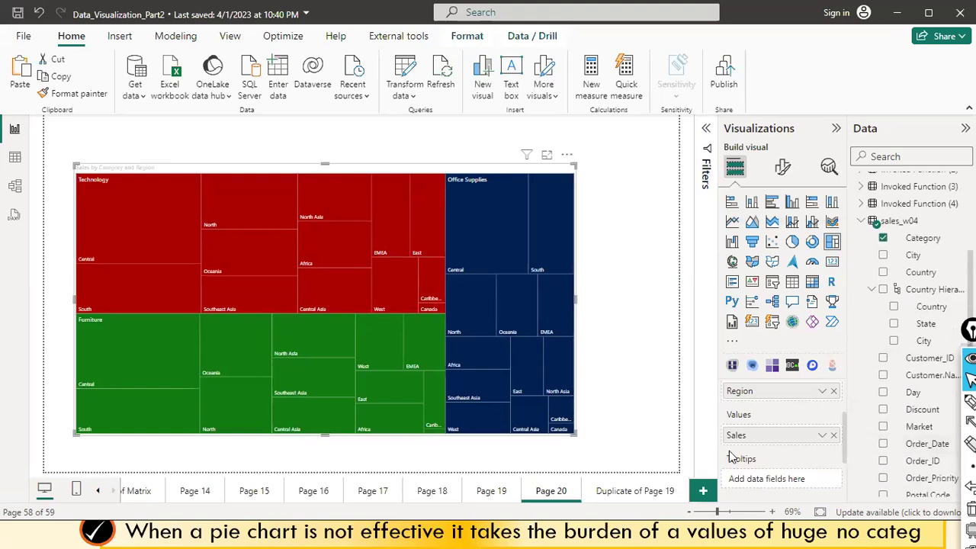
scroll(732, 462, down, 1)
scroll(762, 427, up, 3)
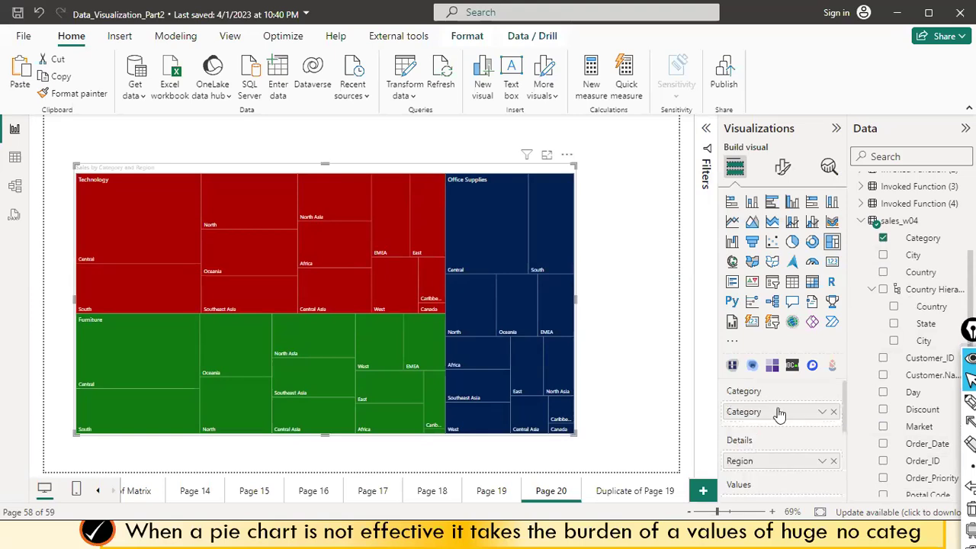
scroll(768, 440, down, 1)
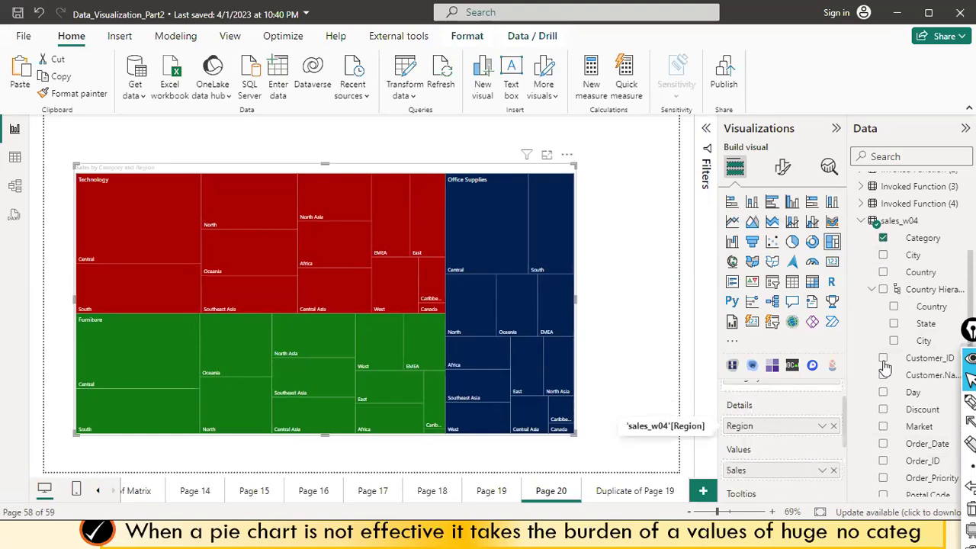
scroll(914, 392, down, 3)
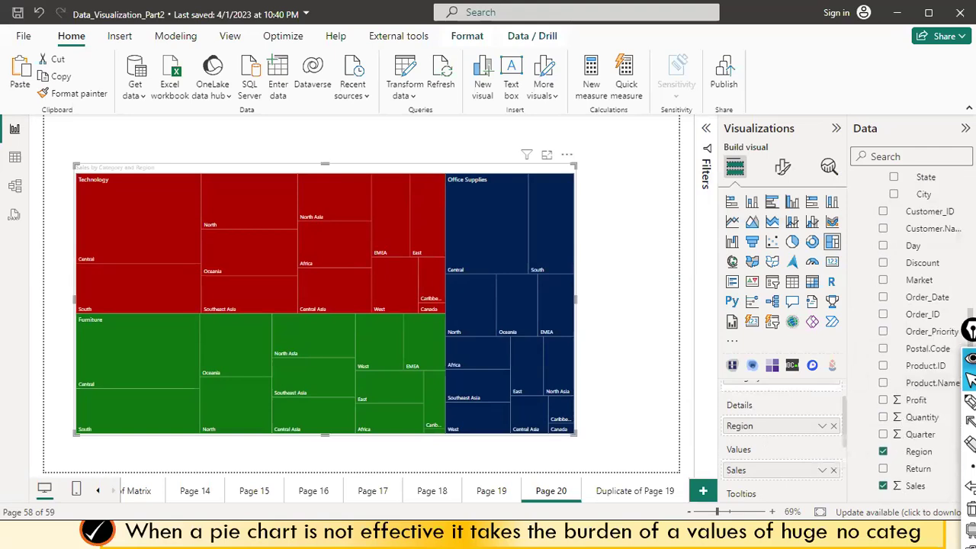
scroll(935, 282, up, 1)
scroll(936, 285, up, 1)
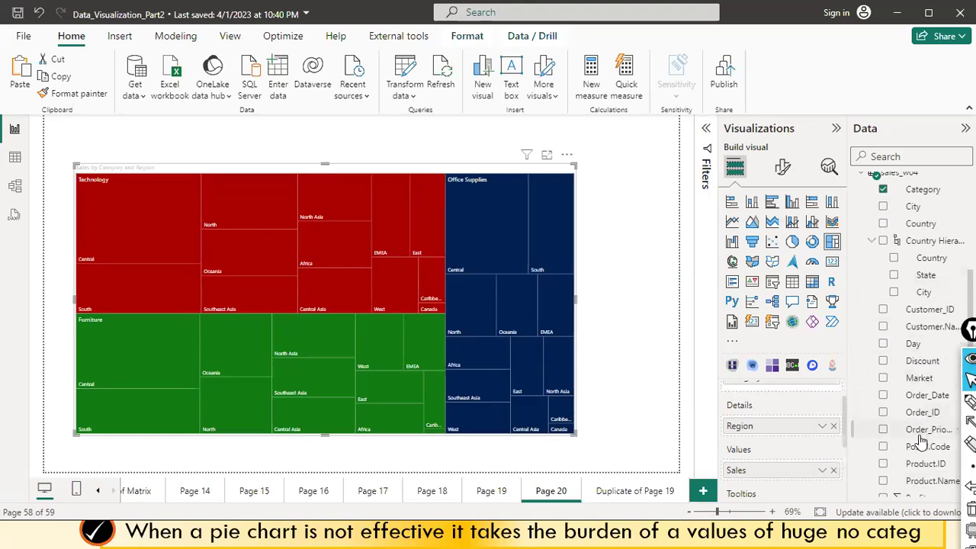
drag(921, 225, 344, 219)
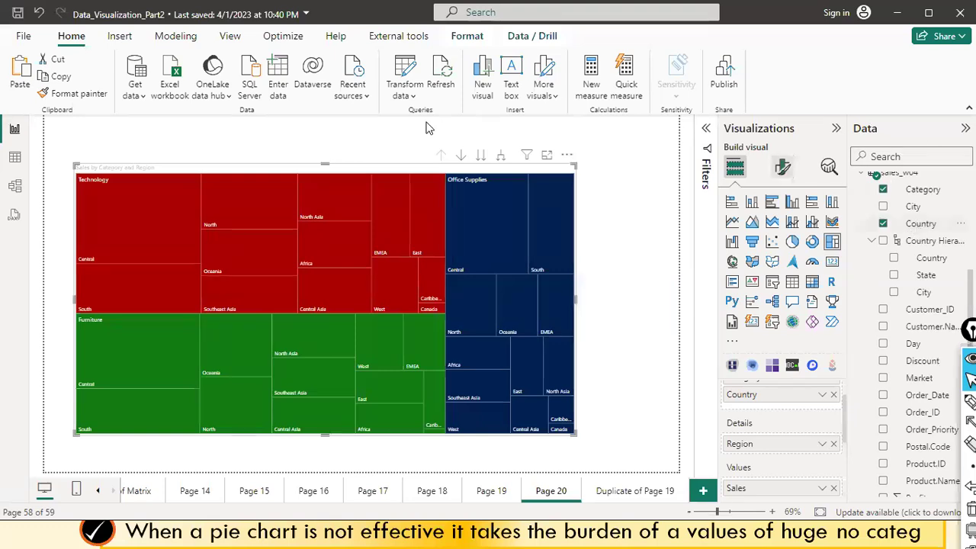
Expand the treemap down one level, drill back up, then expand again into tiles like Technology United States.
mouse_move(351, 211)
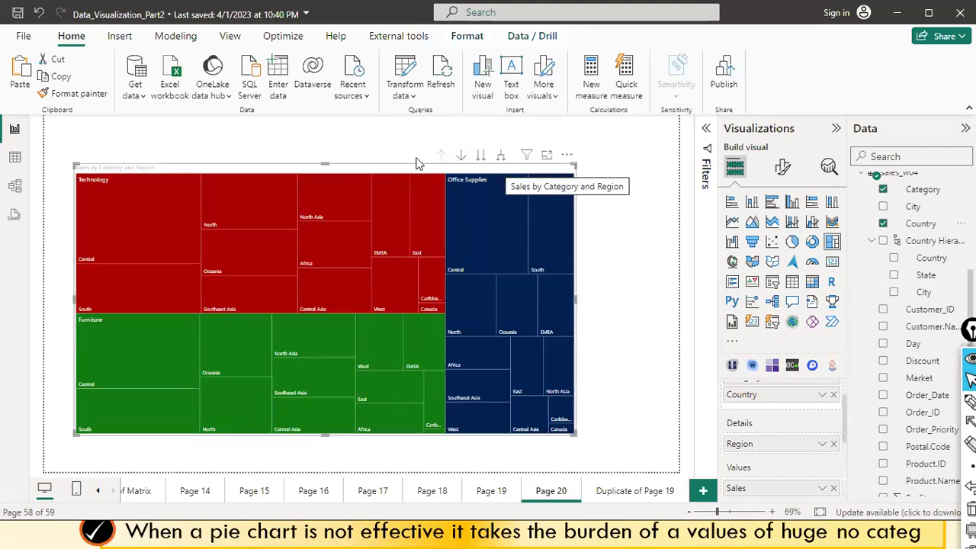
click(503, 156)
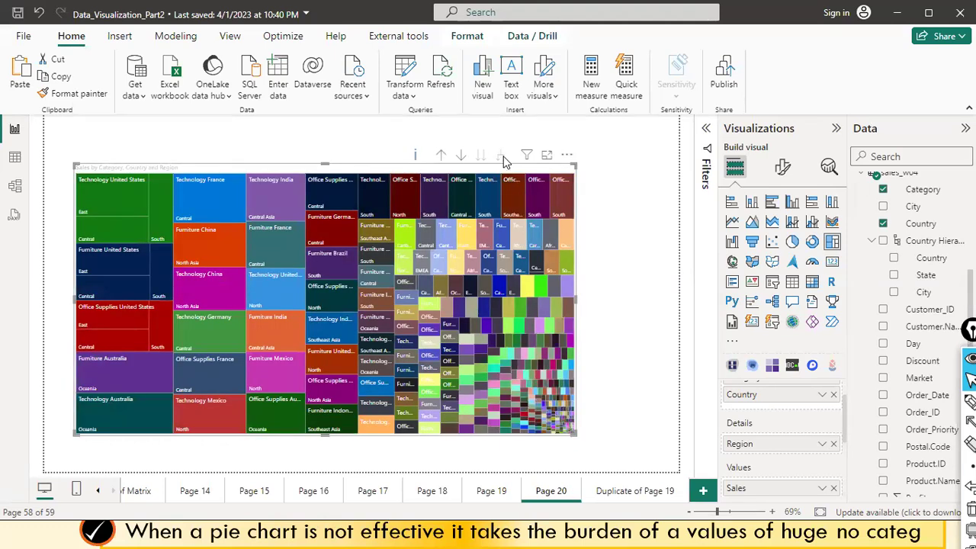
click(441, 156)
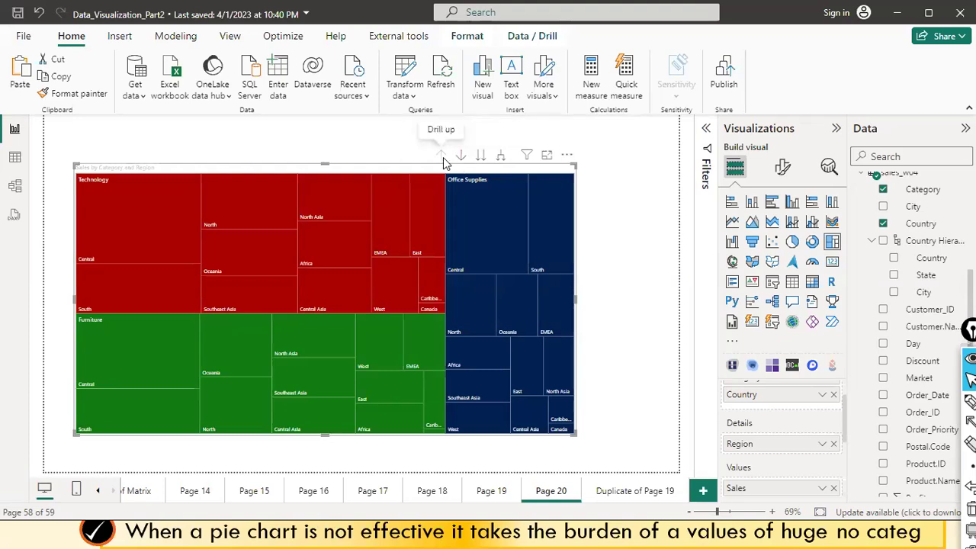
click(502, 158)
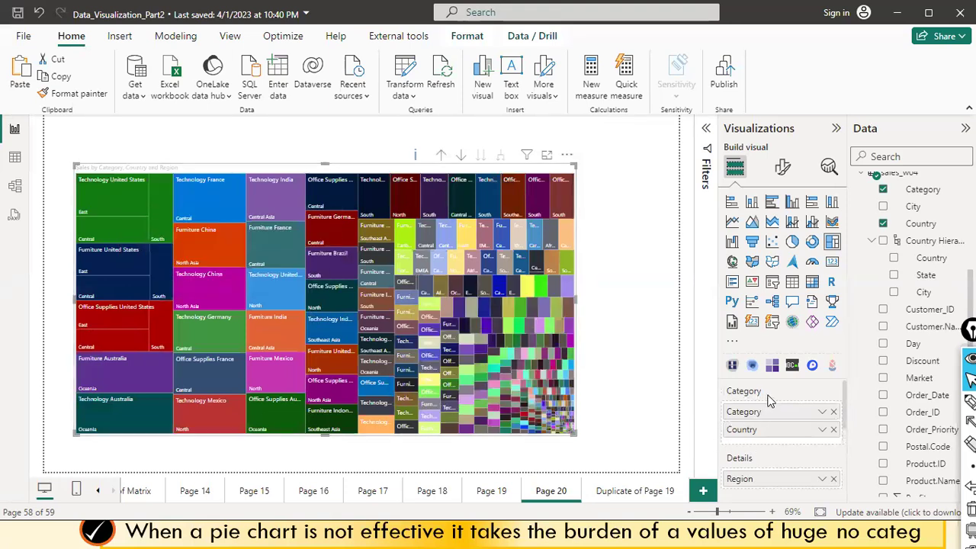
Widen the expanded treemap to the right so Category-and-Country tiles get more room.
scroll(766, 409, down, 2)
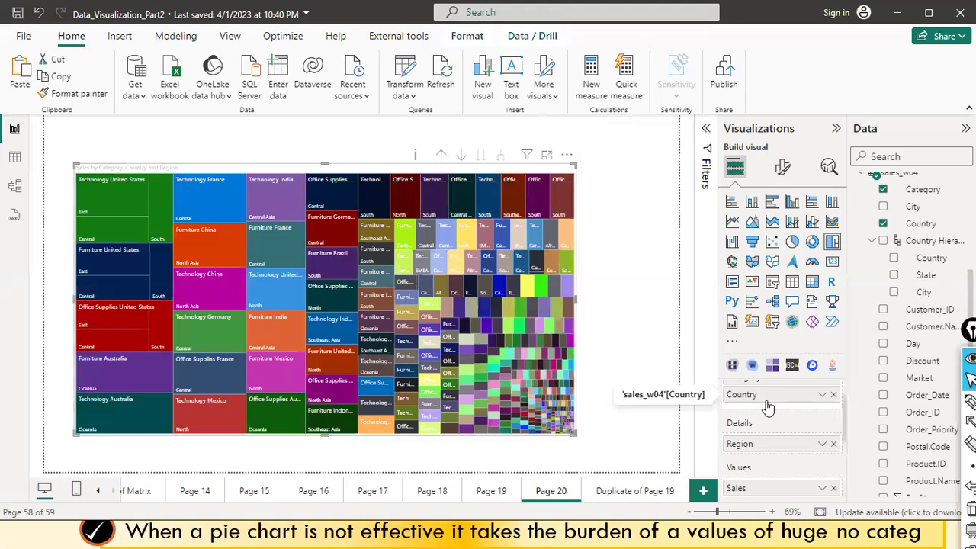
mouse_move(116, 204)
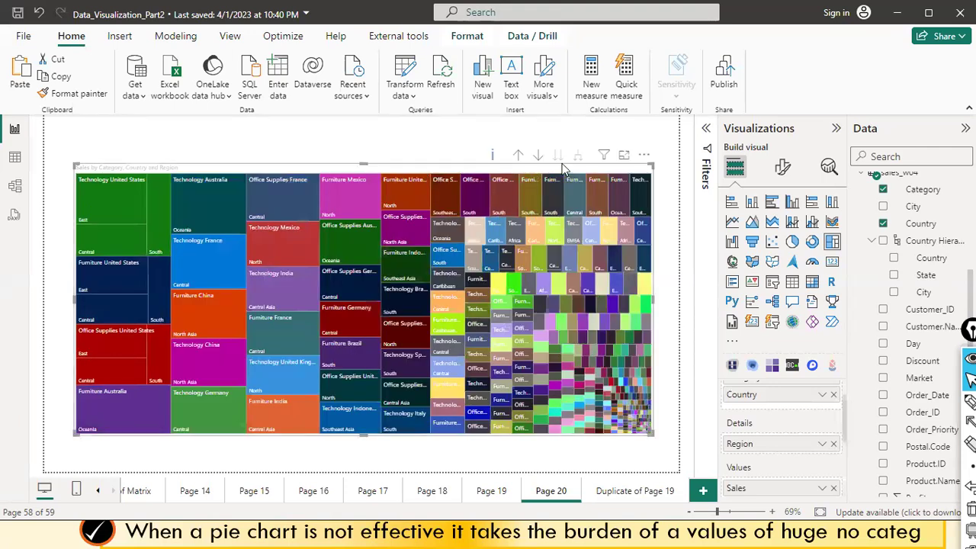
Drill up, drill down to the country level to inspect country tiles, then drill back up to Category.
click(516, 156)
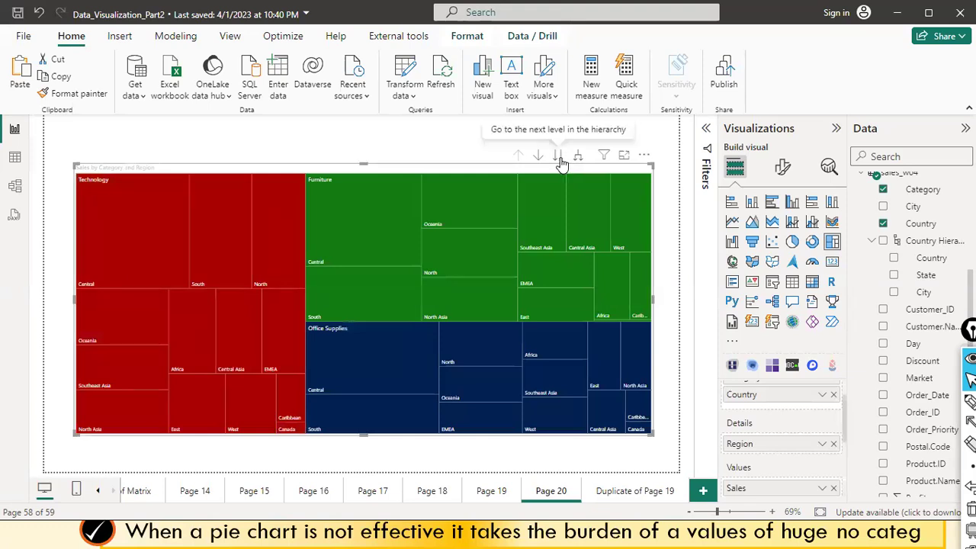
click(559, 156)
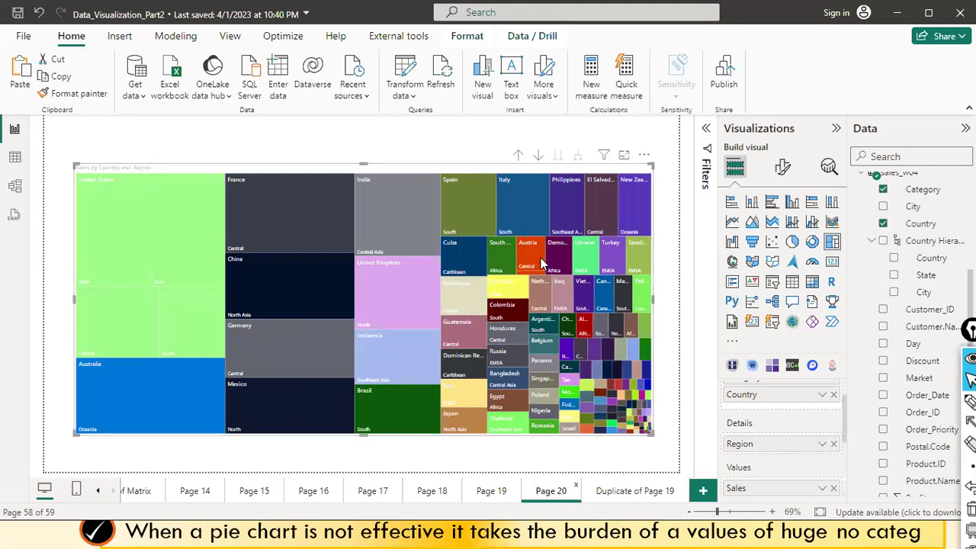
mouse_move(532, 274)
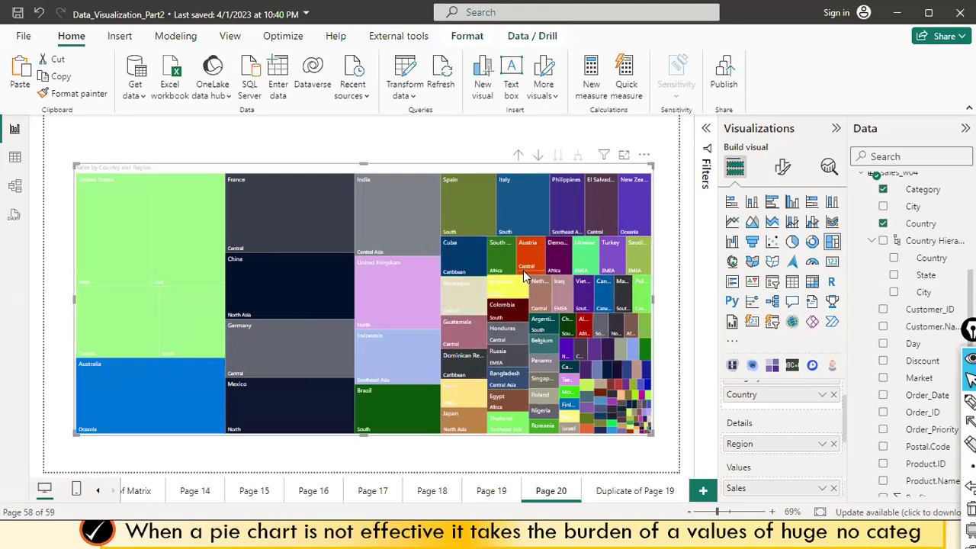
mouse_move(532, 242)
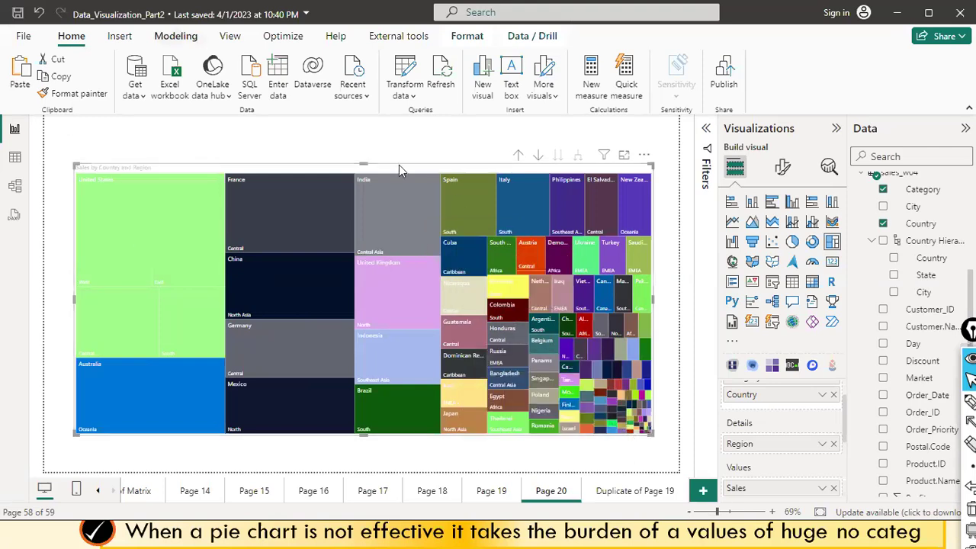
mouse_move(456, 196)
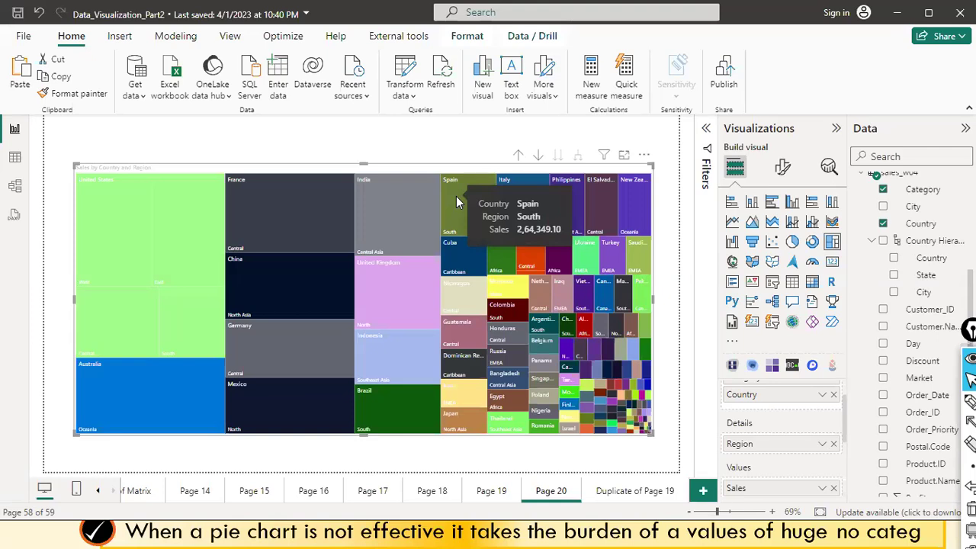
click(517, 157)
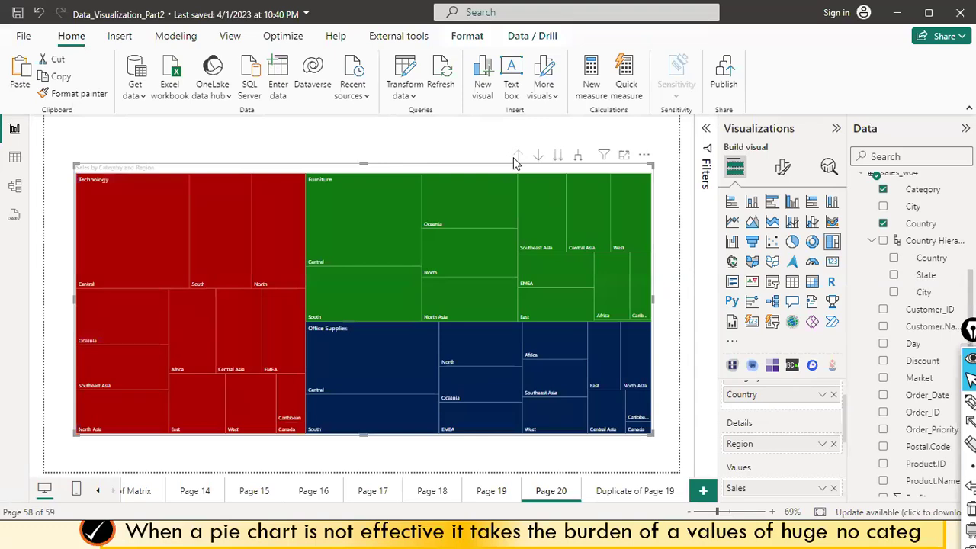
mouse_move(378, 238)
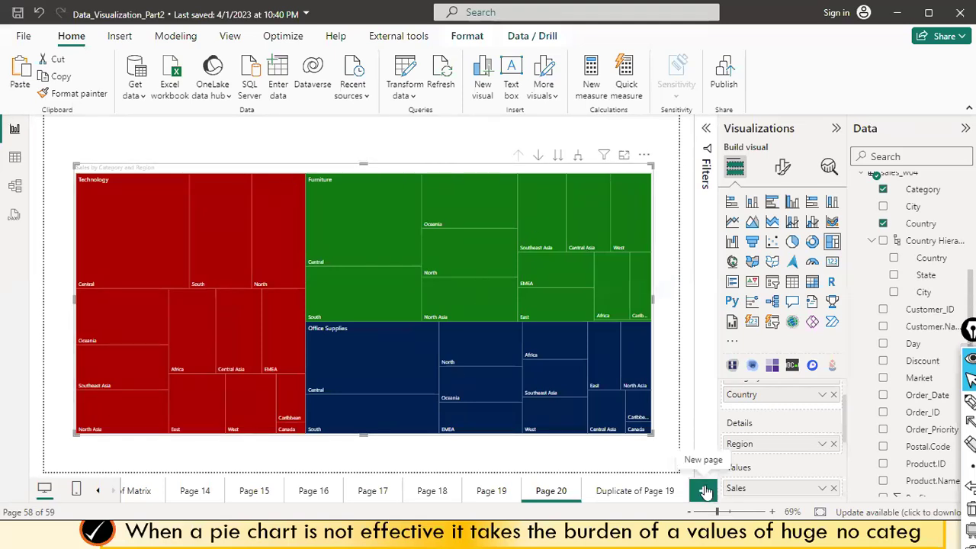
Add blank Page 21, then switch to the slide show and advance to the 'Heatmap - Custom Visual' slide.
key(ctrl+m)
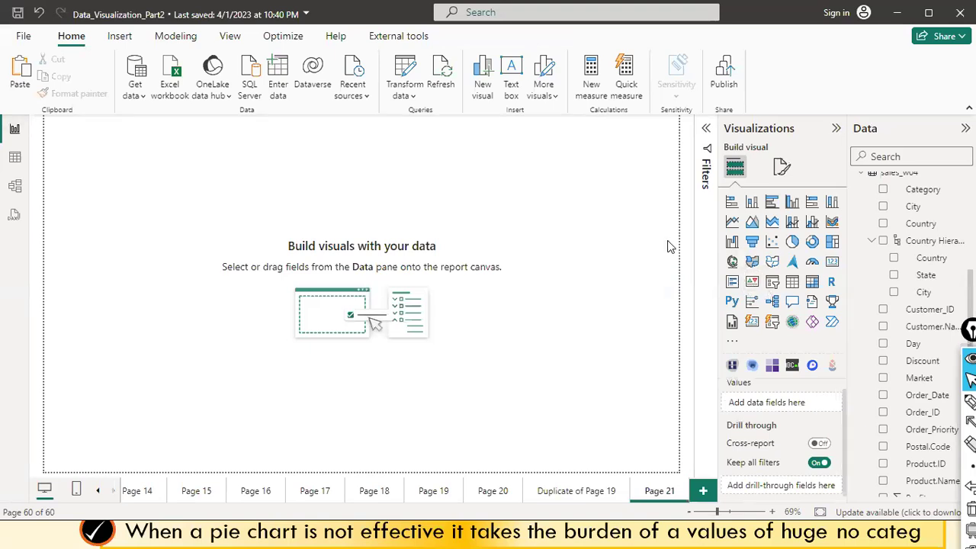
key(alt+Tab)
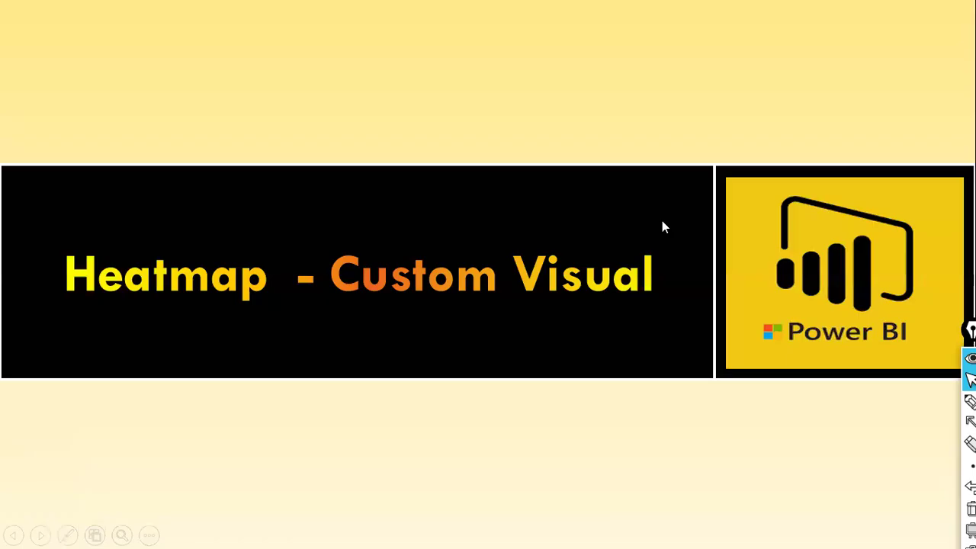
click(662, 220)
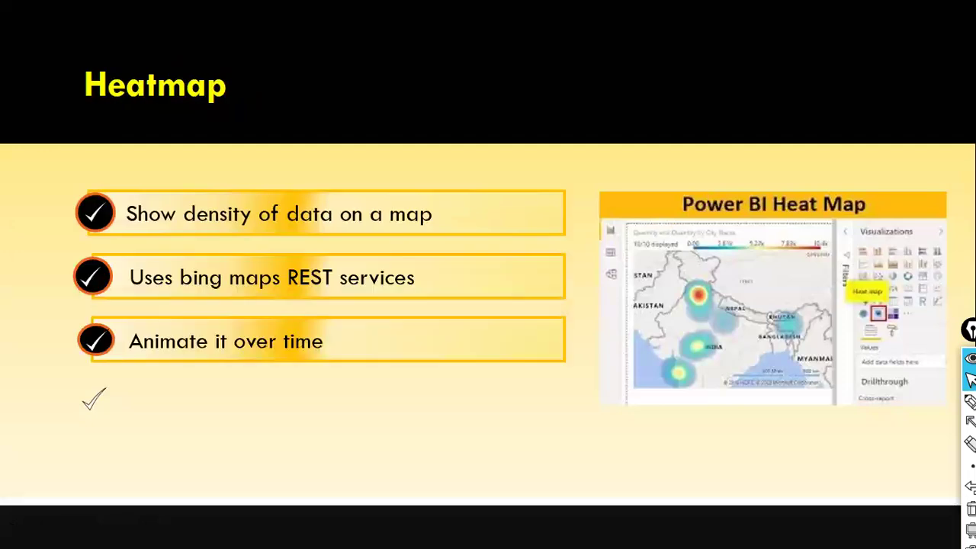
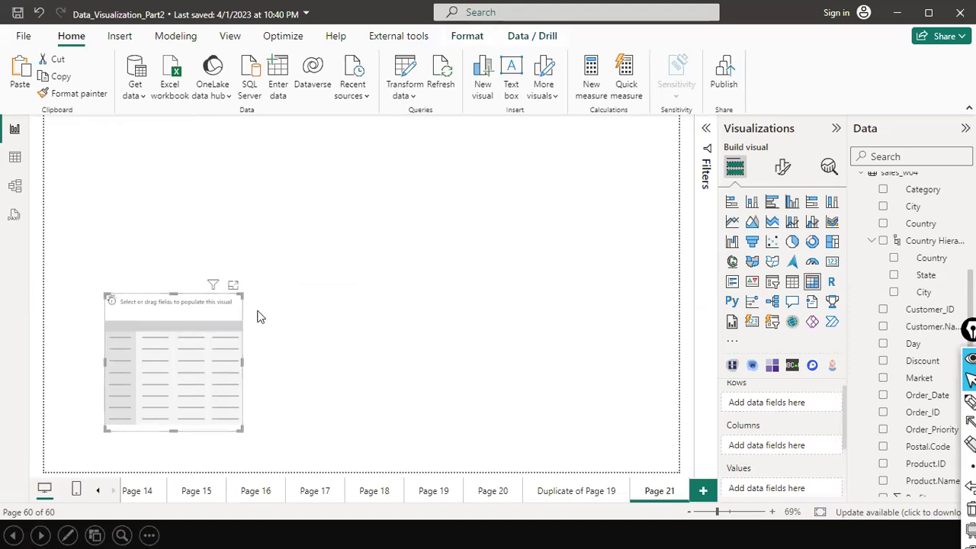
Delete the empty matrix from Page 21.
drag(259, 317, 333, 308)
key(Delete)
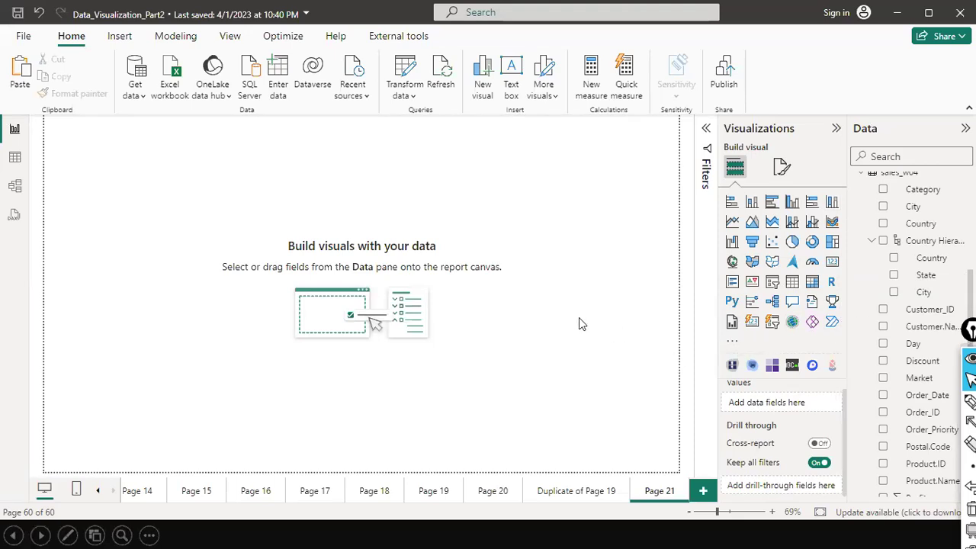
drag(569, 273, 722, 344)
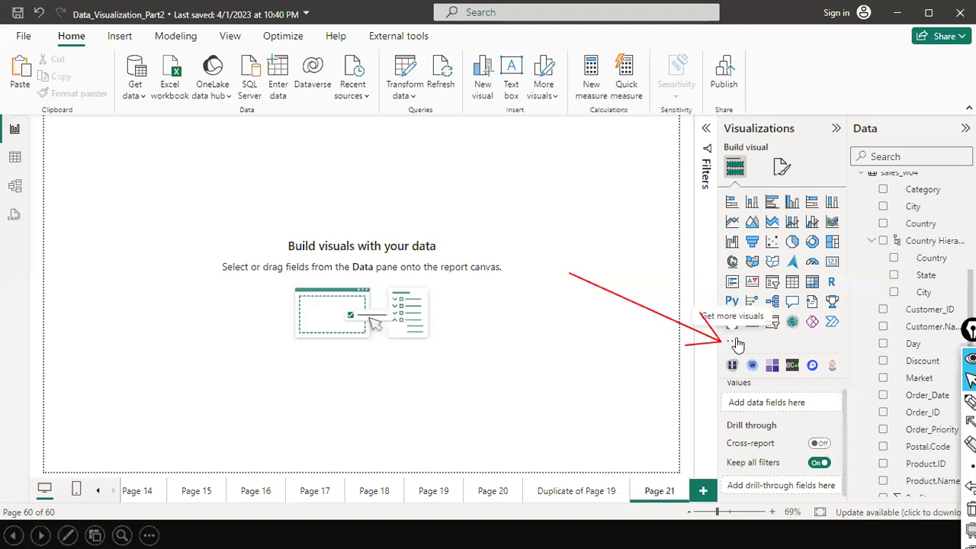
Choose Get more visuals and sign in with the work account's e-mail address.
click(736, 342)
click(744, 348)
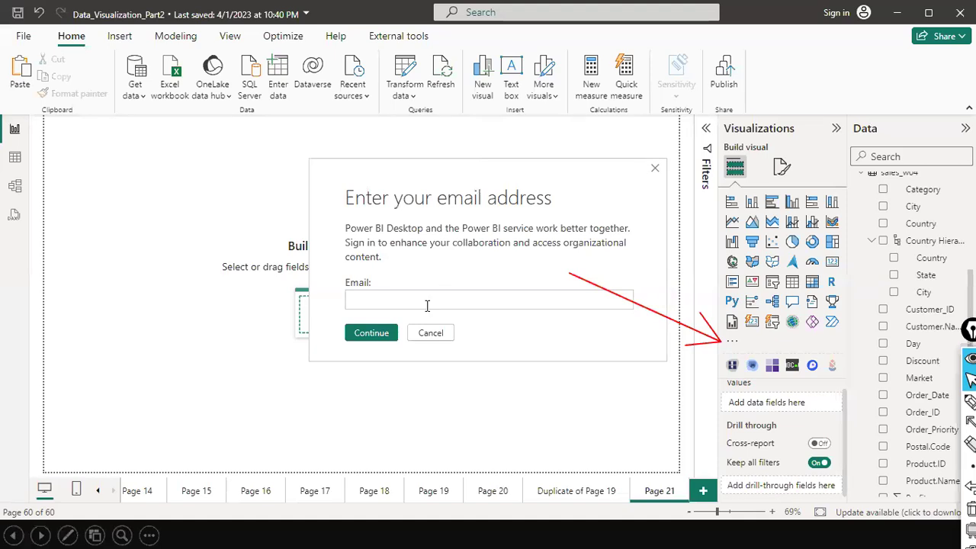
key(Return)
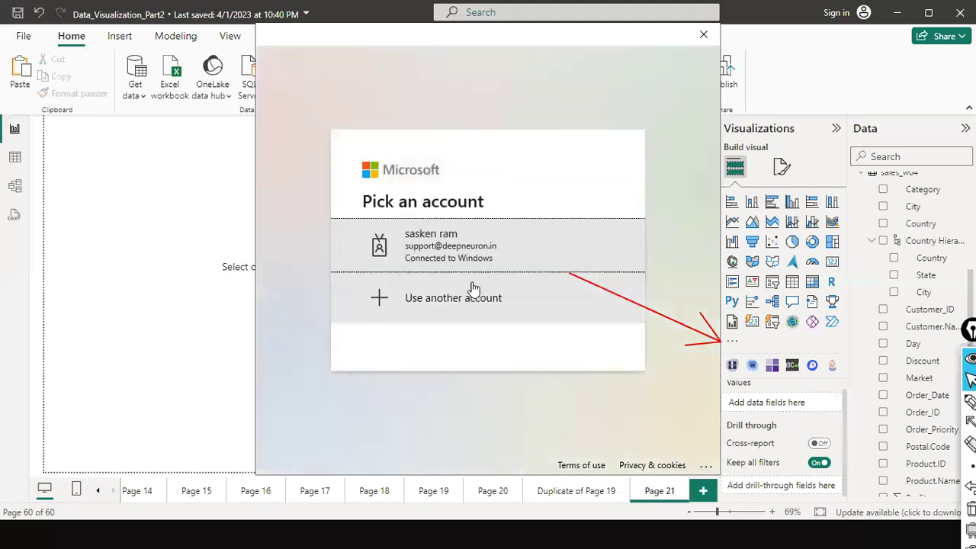
click(496, 238)
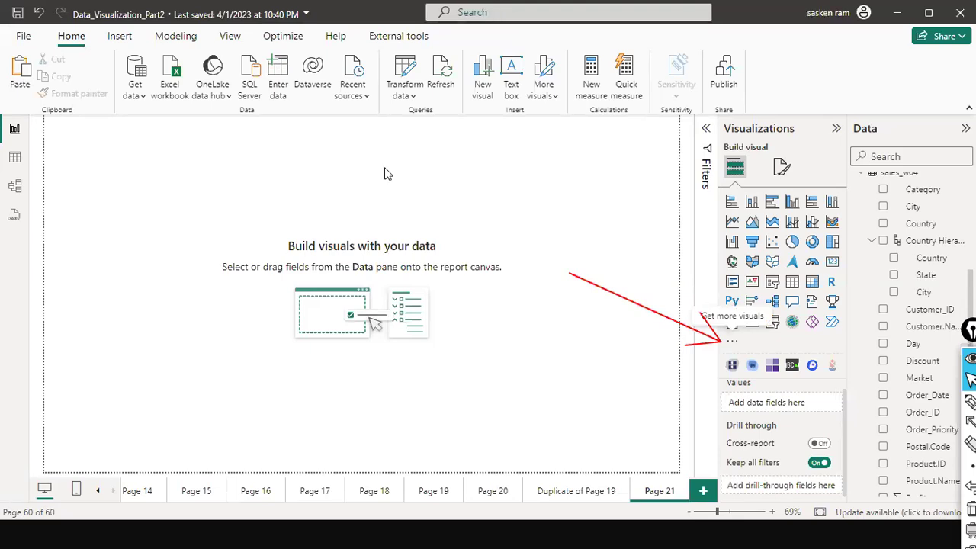
click(733, 345)
Open the Power BI visuals store, move it into full view, and search for 'heatma'.
click(714, 386)
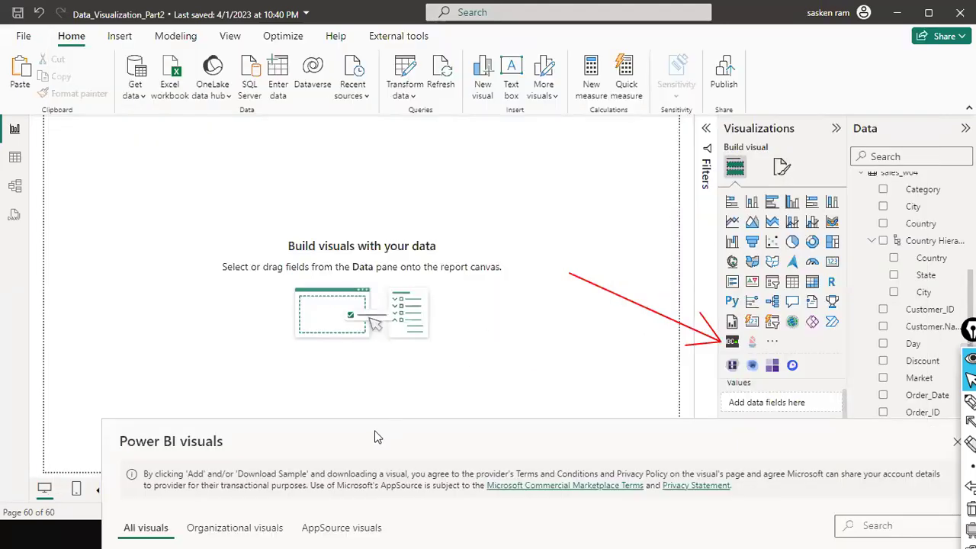
drag(374, 431, 327, 101)
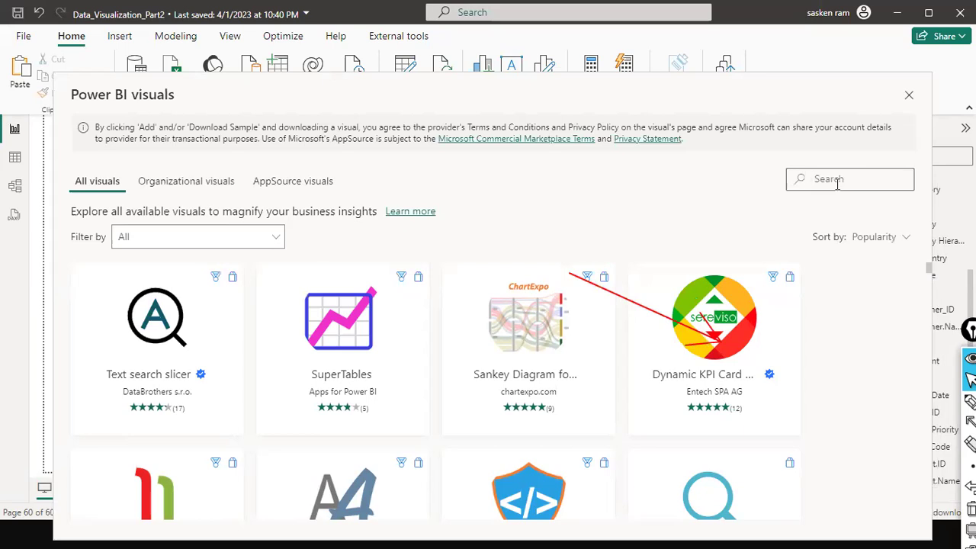
click(837, 183)
text(heat)
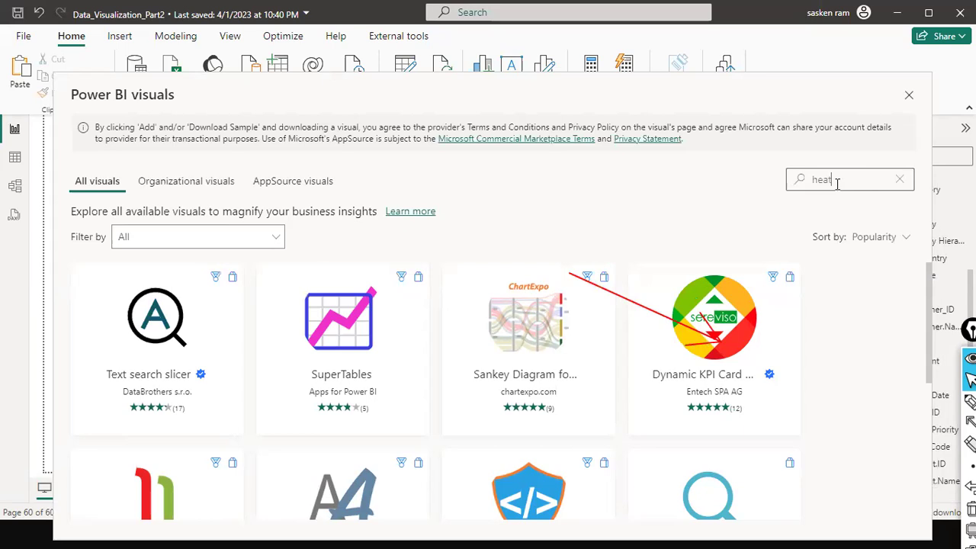
text(ma)
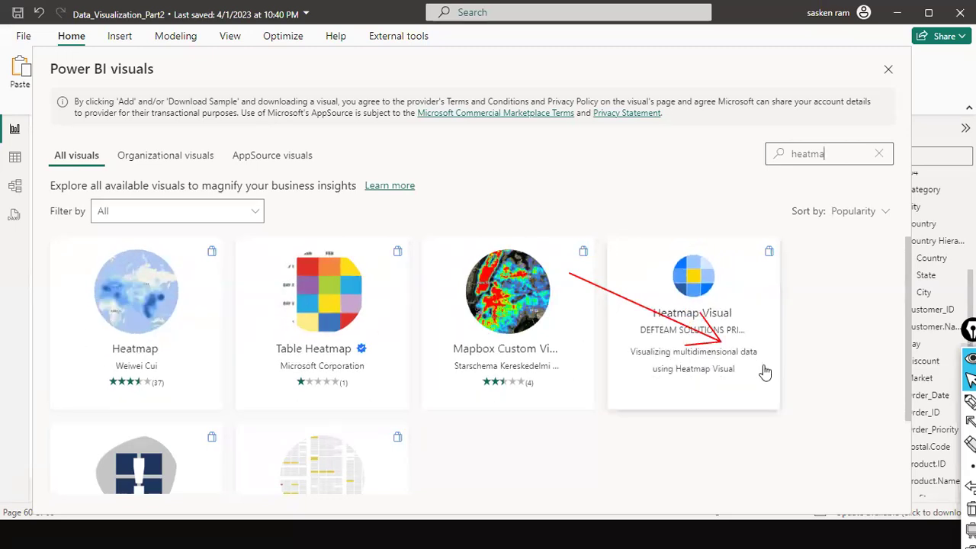
scroll(758, 377, down, 2)
scroll(755, 389, up, 2)
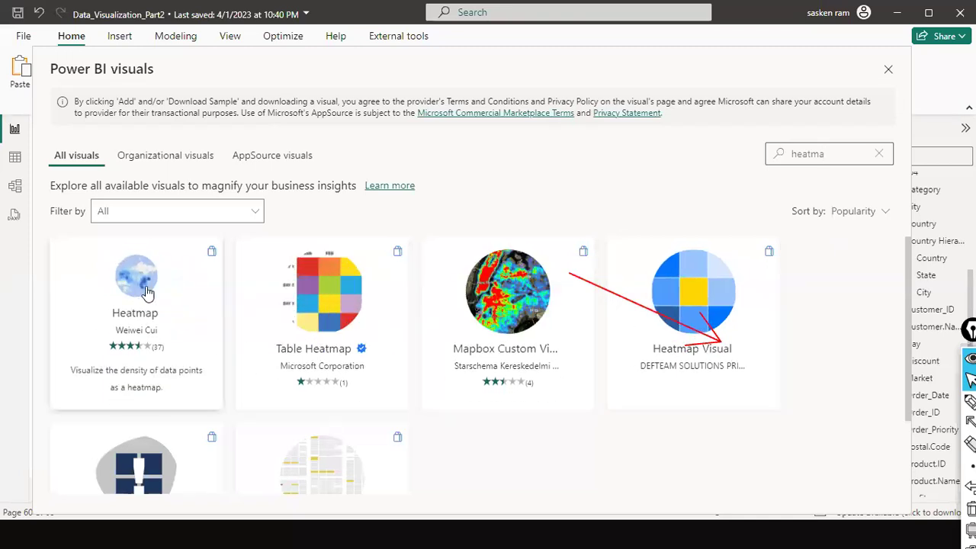
Add the Heatmap custom visual, choosing Update for the existing copy and confirming the import.
click(160, 256)
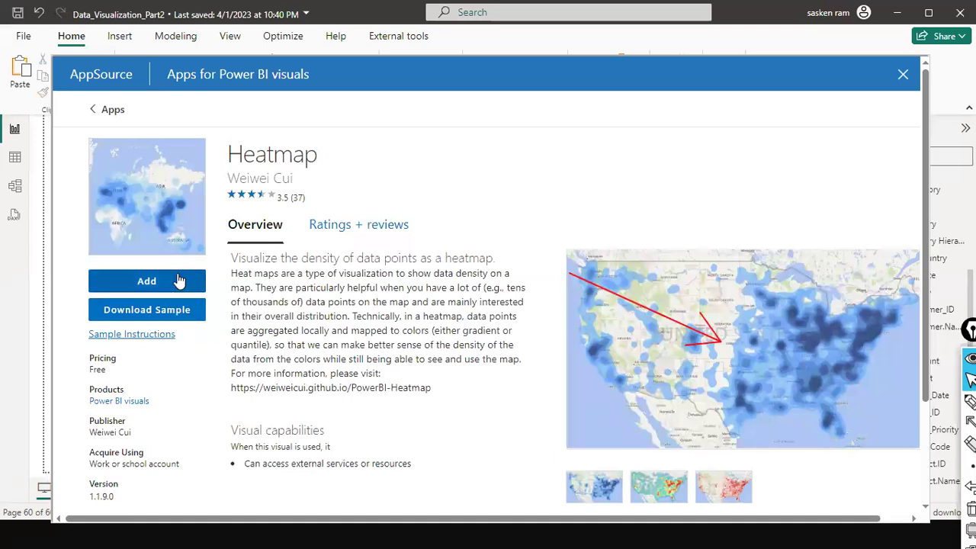
click(178, 280)
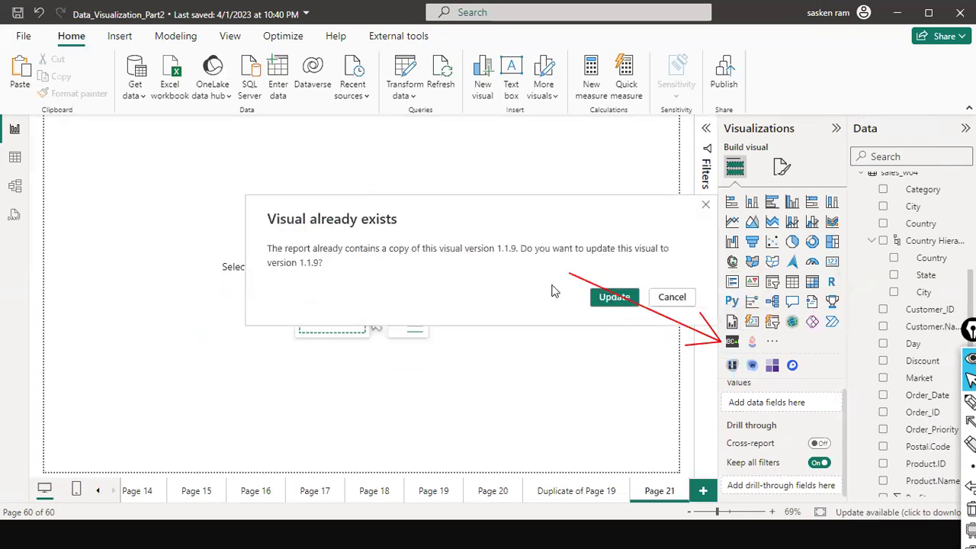
click(602, 297)
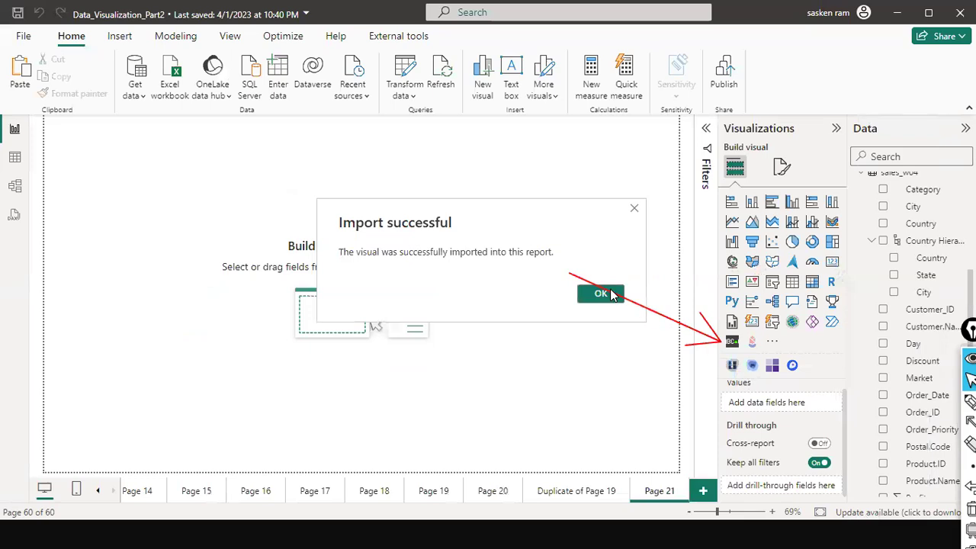
click(603, 294)
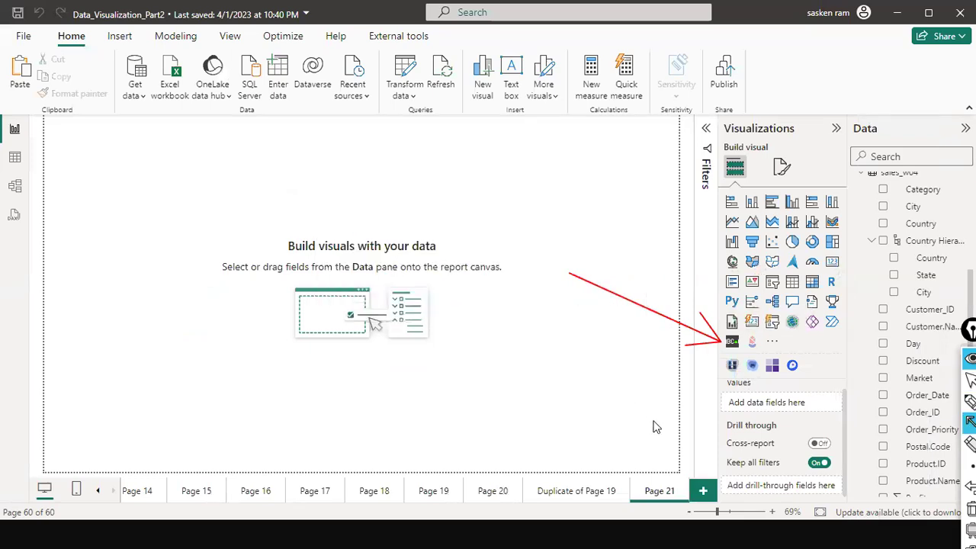
drag(648, 425, 730, 367)
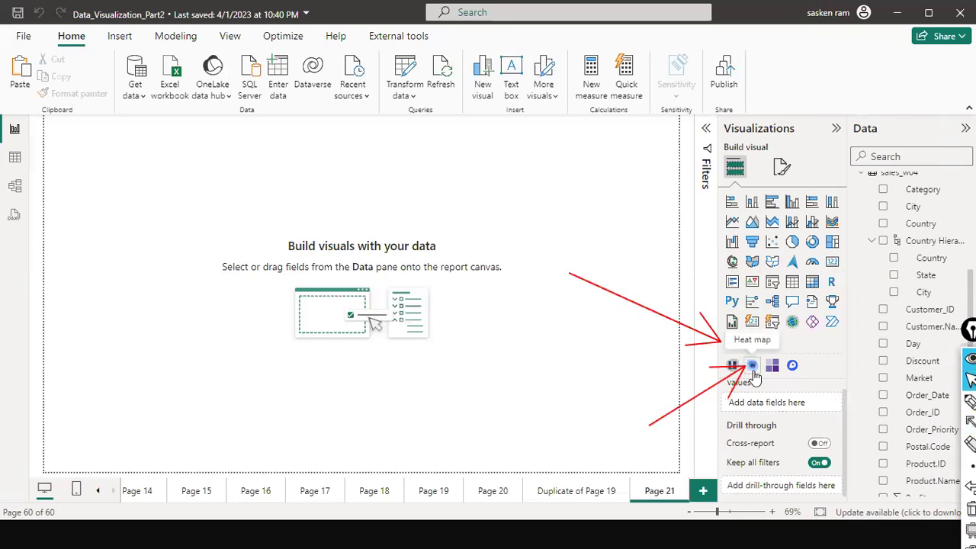
Insert a new Heatmap visual on Page 21, then enlarge and position it.
click(753, 371)
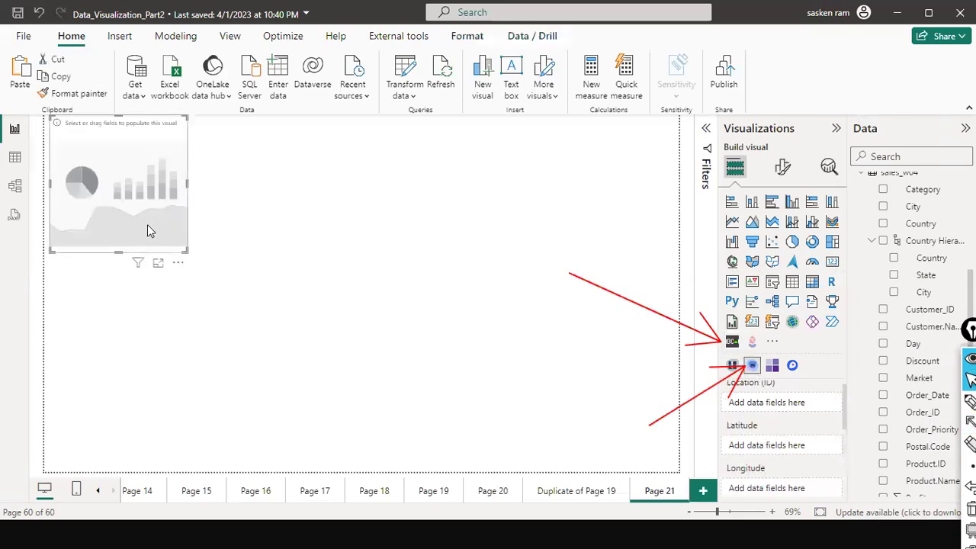
drag(147, 224, 191, 273)
drag(233, 301, 499, 446)
drag(379, 363, 340, 311)
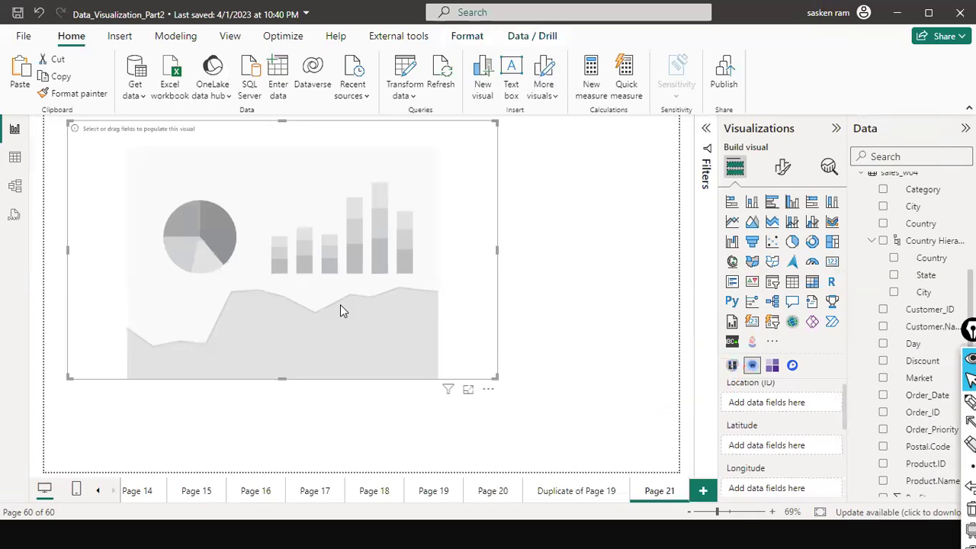
drag(340, 221, 341, 194)
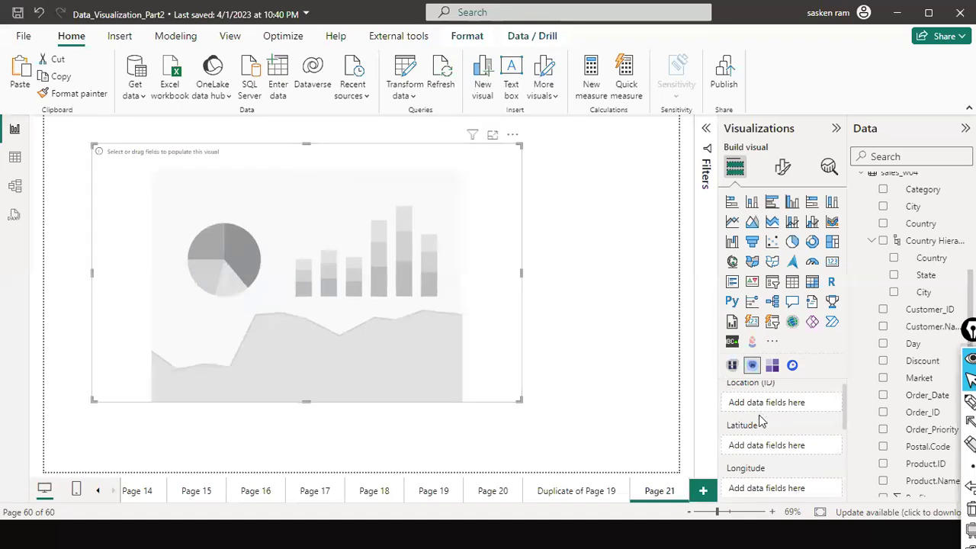
Set Country as the heat map's Location (ID) field.
scroll(772, 450, down, 1)
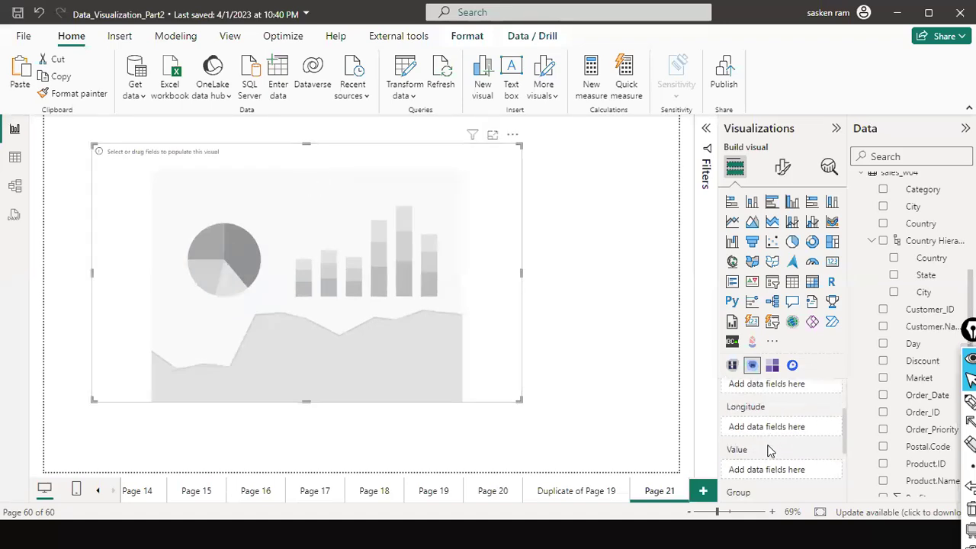
scroll(771, 450, down, 2)
scroll(770, 450, up, 3)
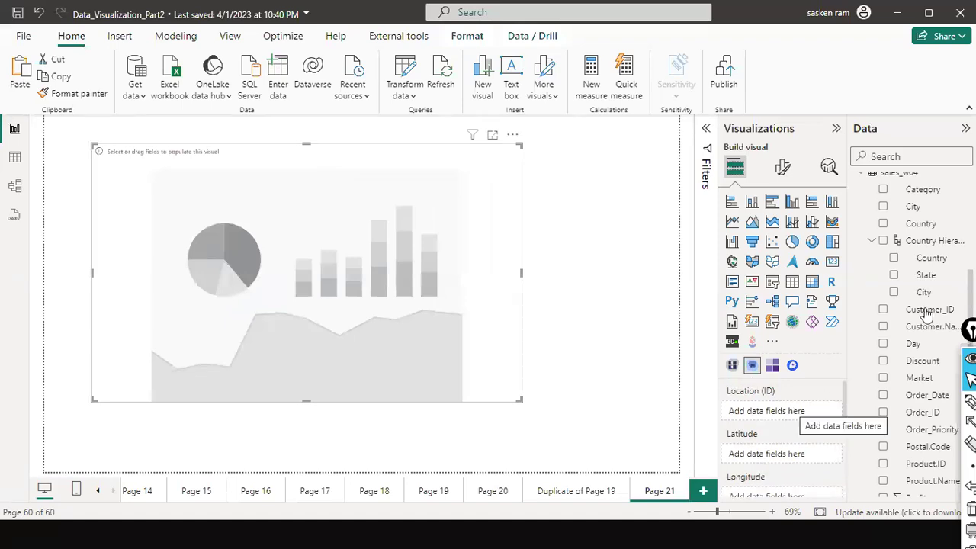
drag(921, 225, 790, 413)
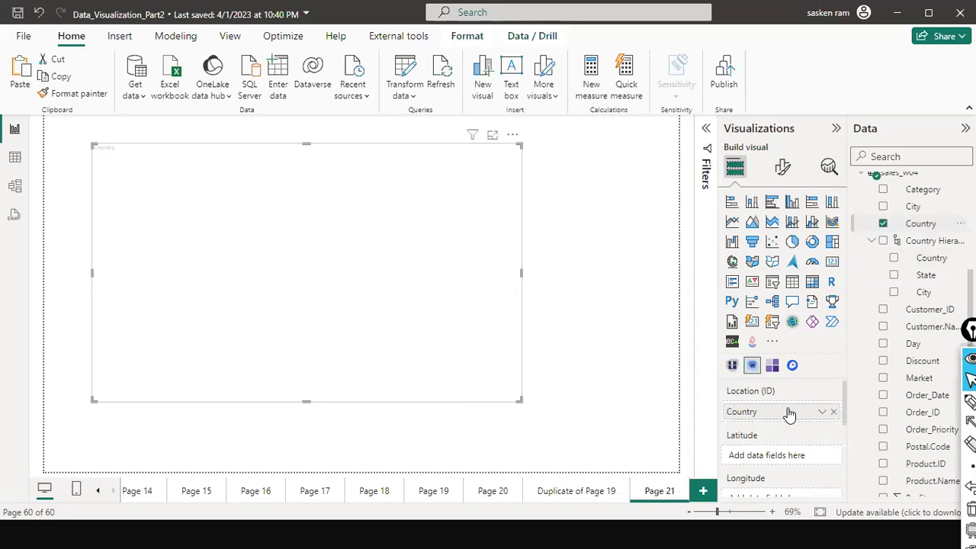
Put Sales in the heat map's Value field instead of Group.
scroll(919, 411, down, 3)
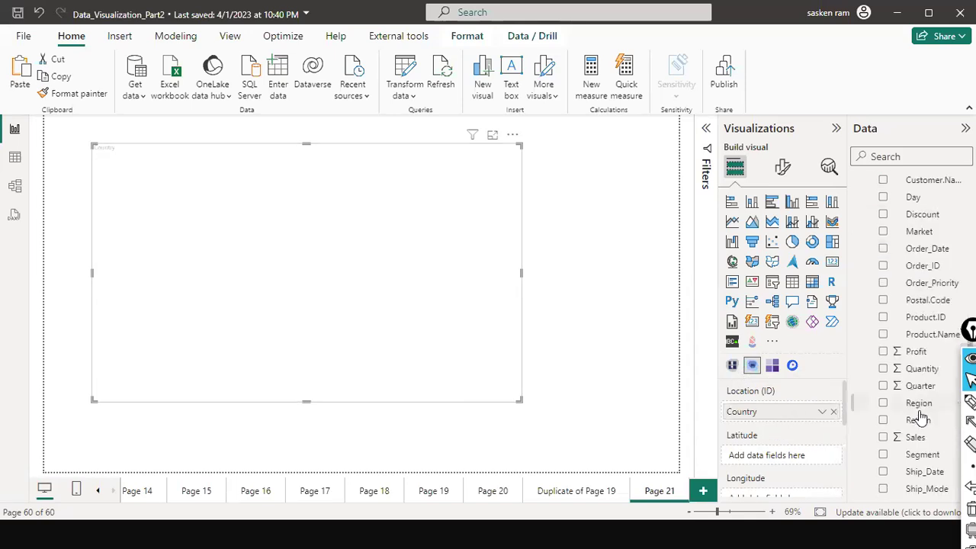
scroll(728, 434, down, 5)
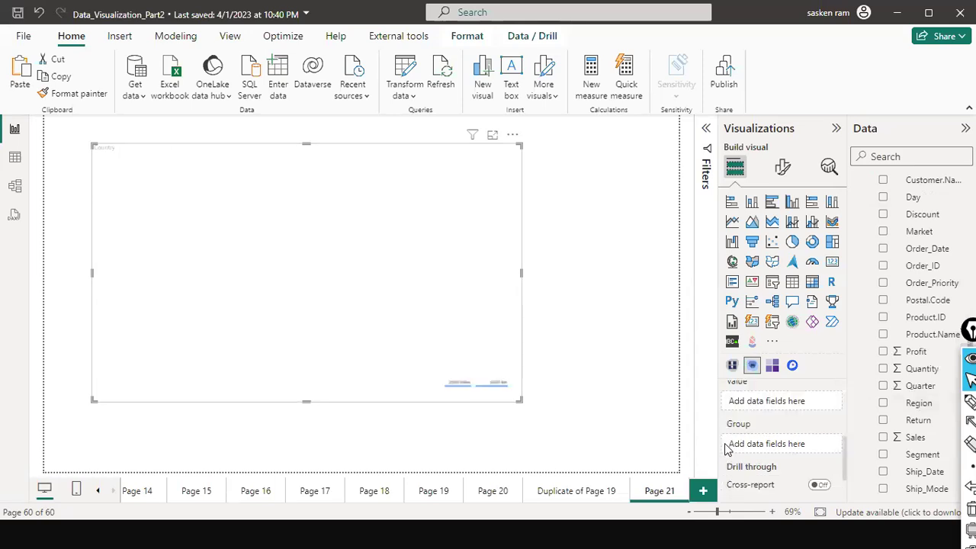
drag(898, 444, 787, 445)
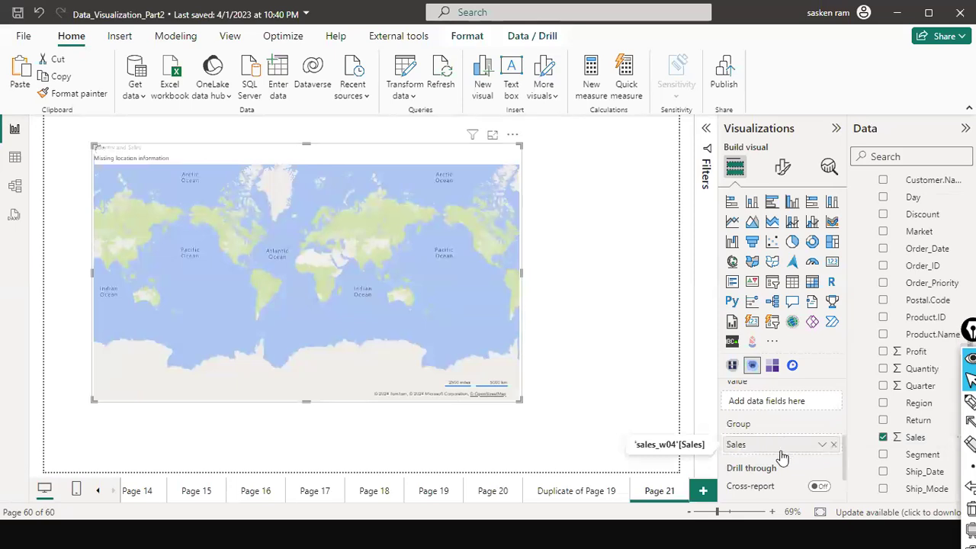
scroll(824, 413, up, 1)
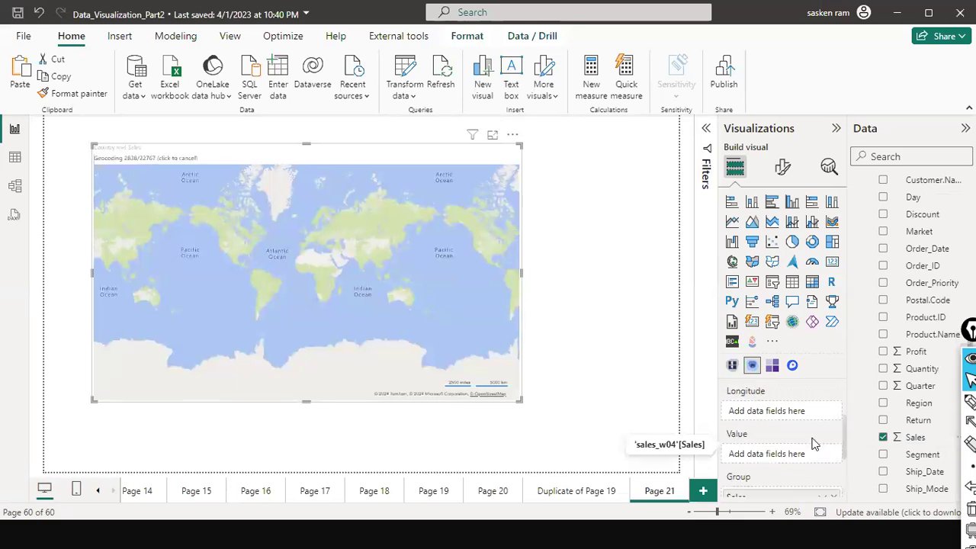
scroll(820, 469, down, 1)
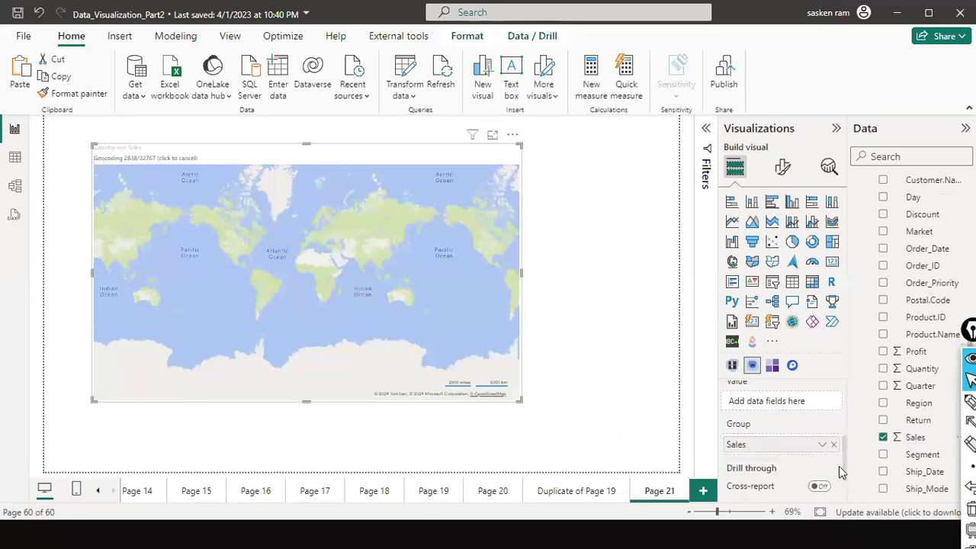
click(834, 445)
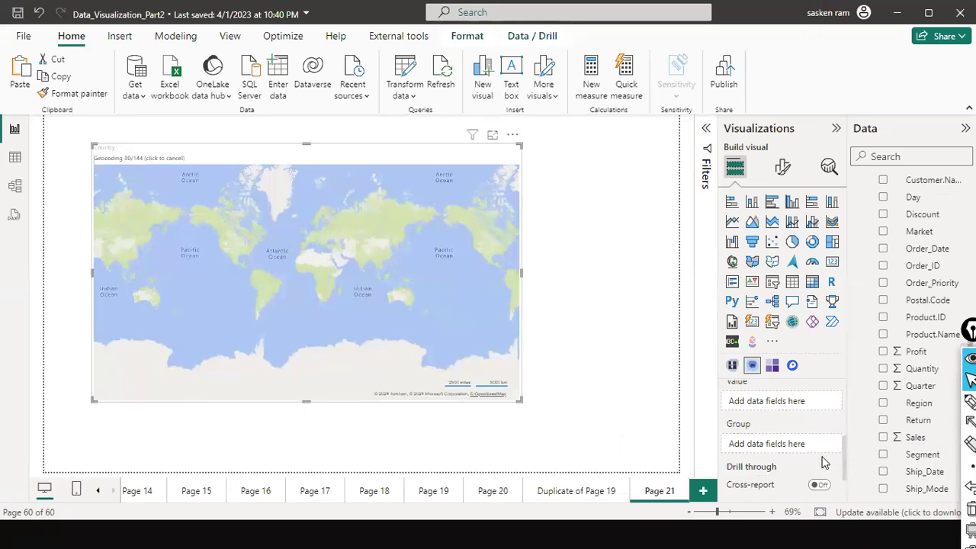
drag(910, 442, 754, 457)
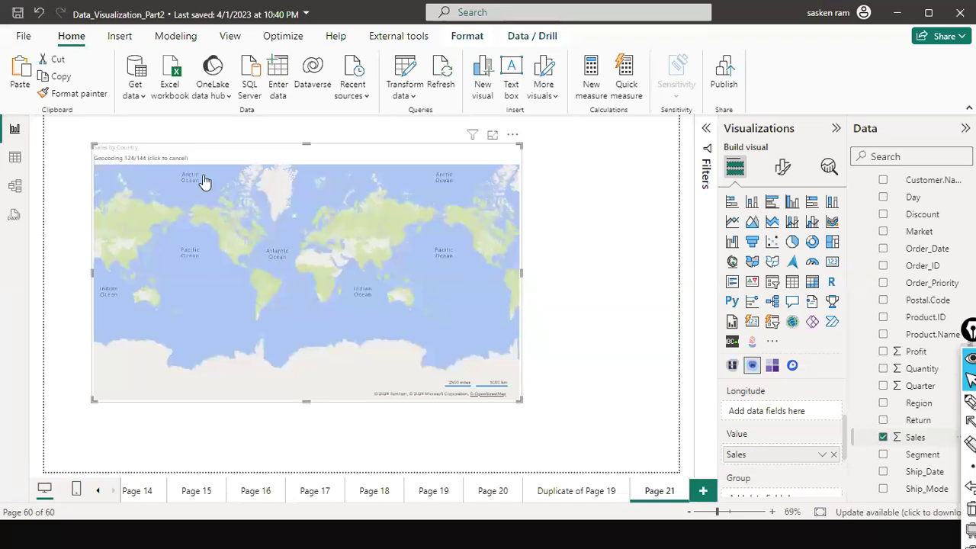
Add Category as the heat map's group and widen the map to the right.
scroll(834, 381, down, 1)
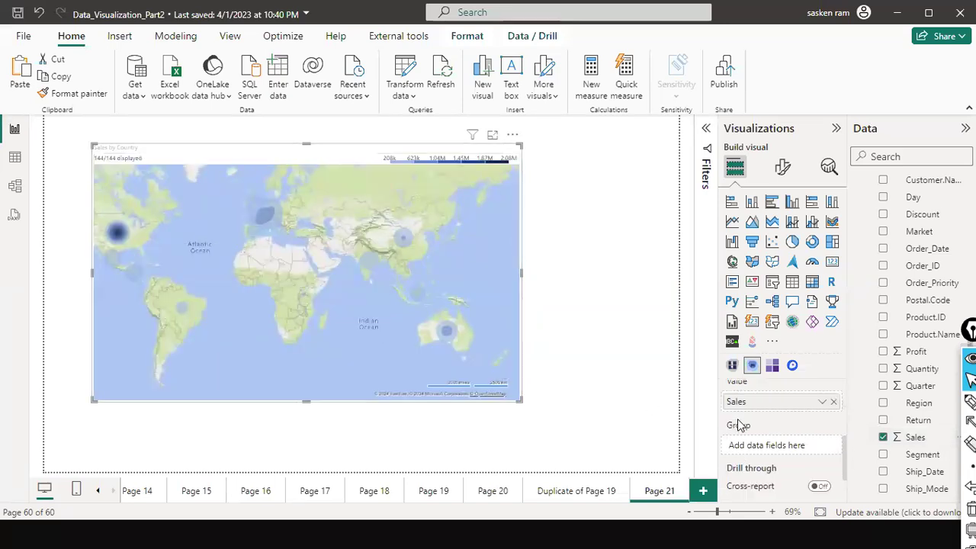
scroll(919, 248, up, 2)
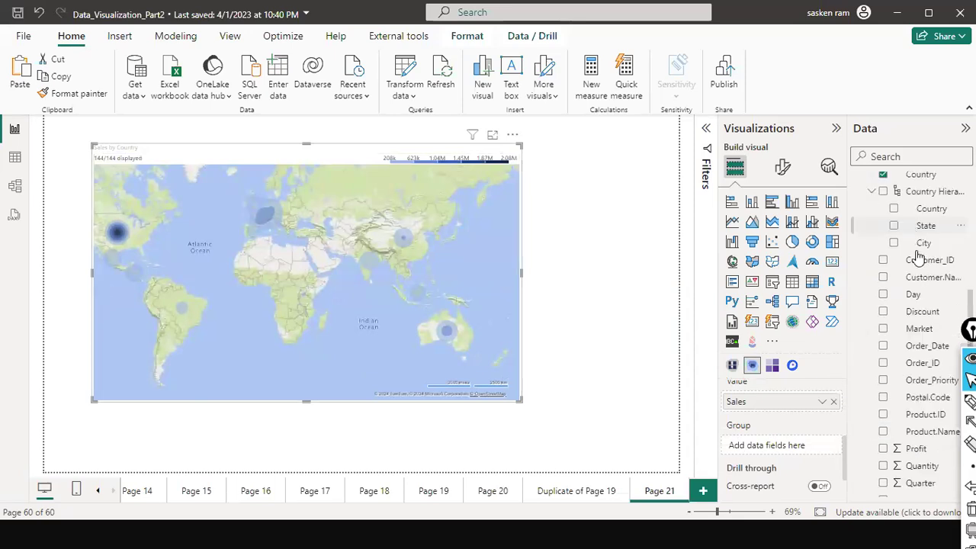
scroll(919, 248, up, 2)
drag(919, 240, 795, 452)
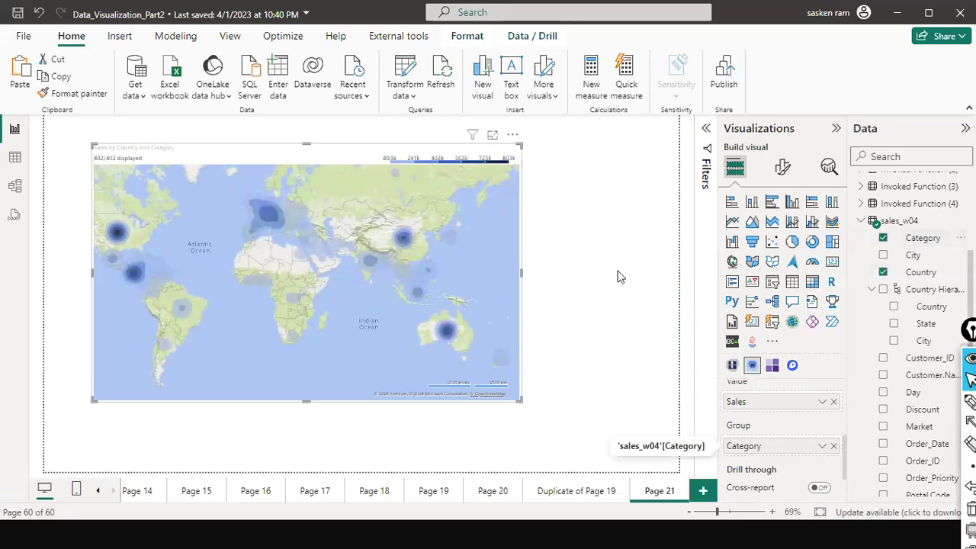
drag(625, 303, 650, 312)
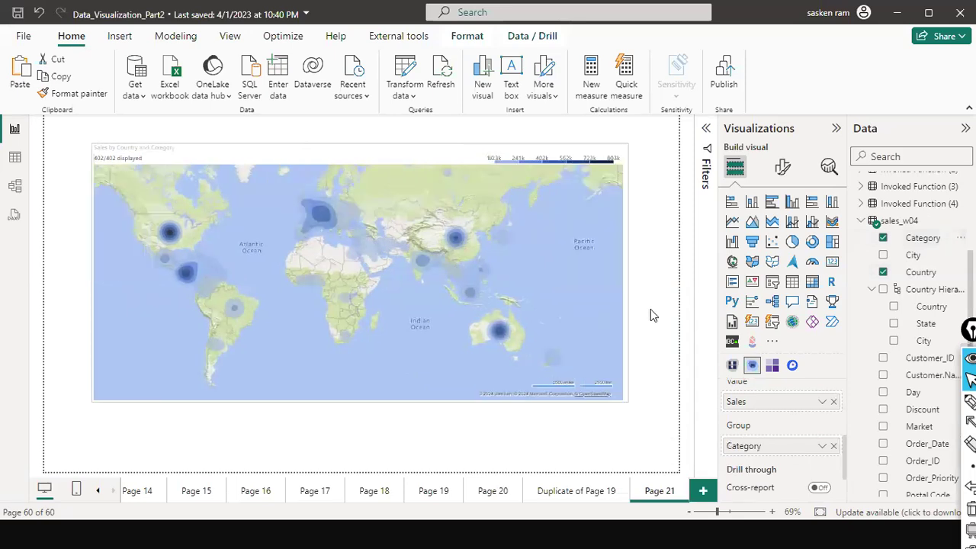
Make the sales map taller and pan it toward Europe, Asia and Australia.
drag(366, 469, 366, 466)
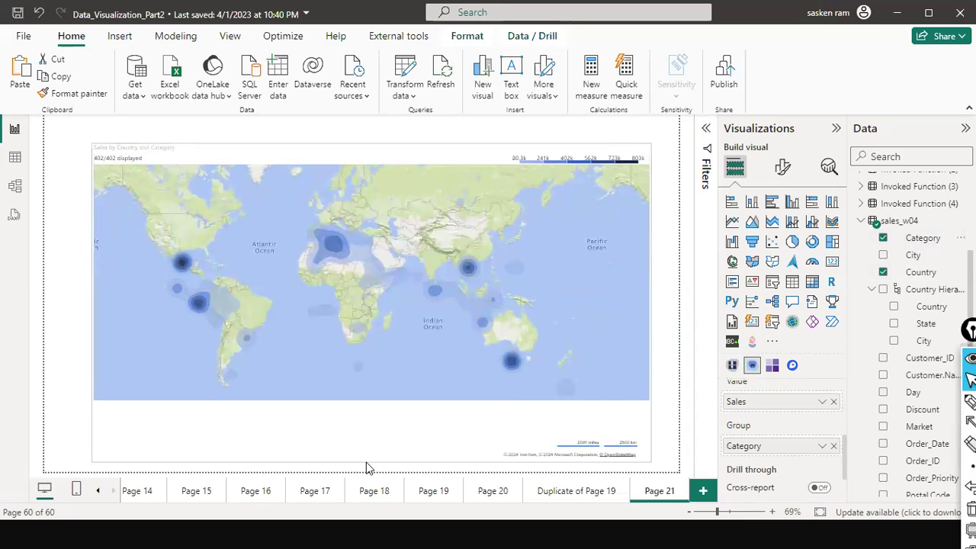
scroll(300, 321, up, 2)
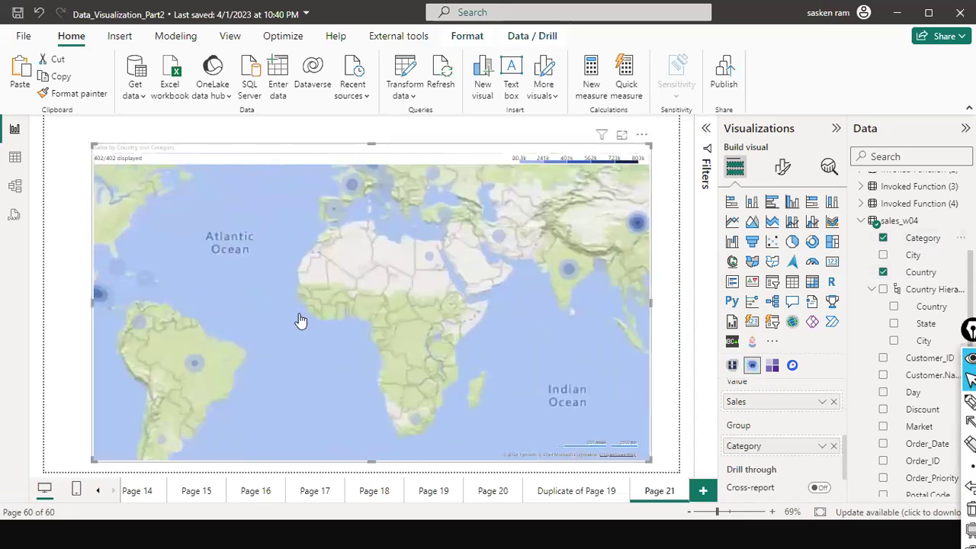
scroll(310, 389, up, 2)
drag(311, 409, 272, 373)
drag(335, 349, 282, 312)
drag(416, 344, 408, 291)
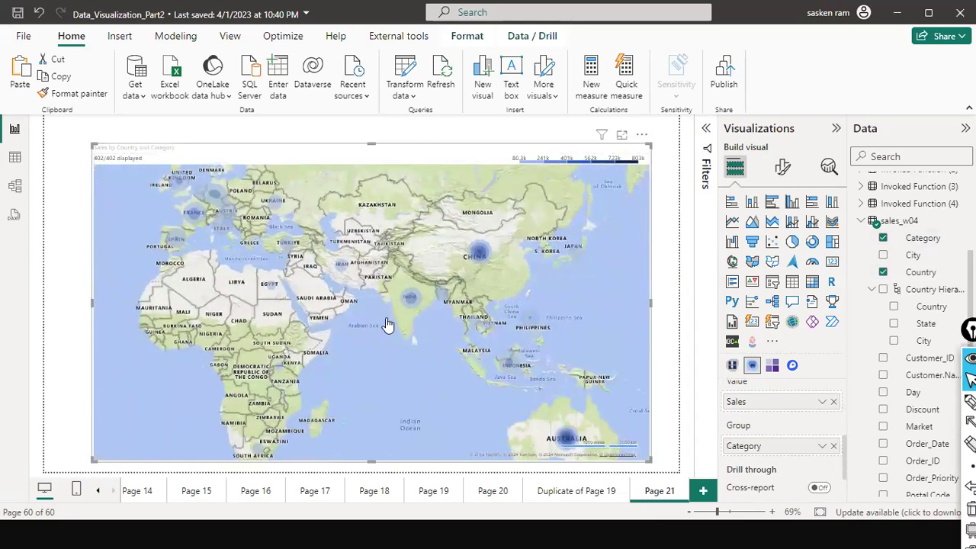
Zoom in and out on the Asian and African sales hotspots, then deselect the map.
scroll(408, 324, up, 1)
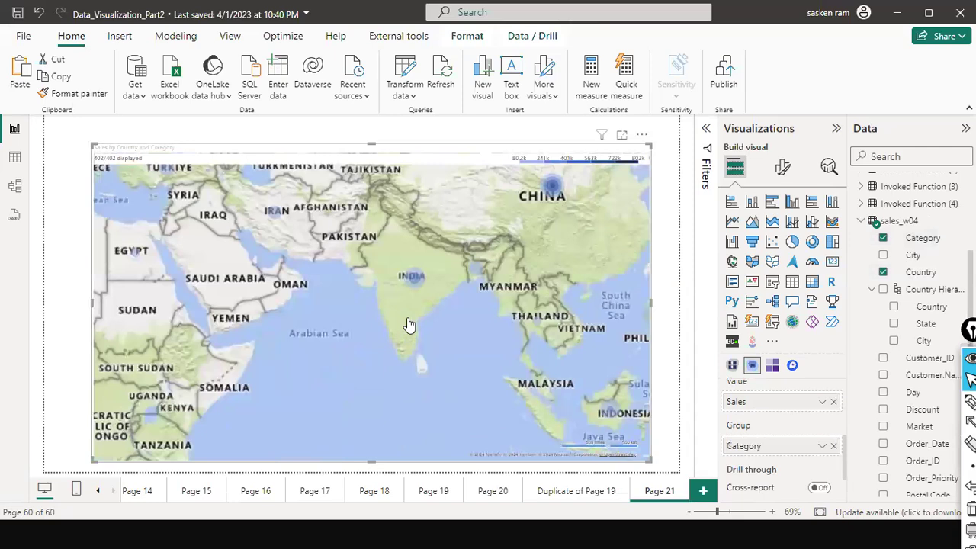
scroll(408, 324, up, 1)
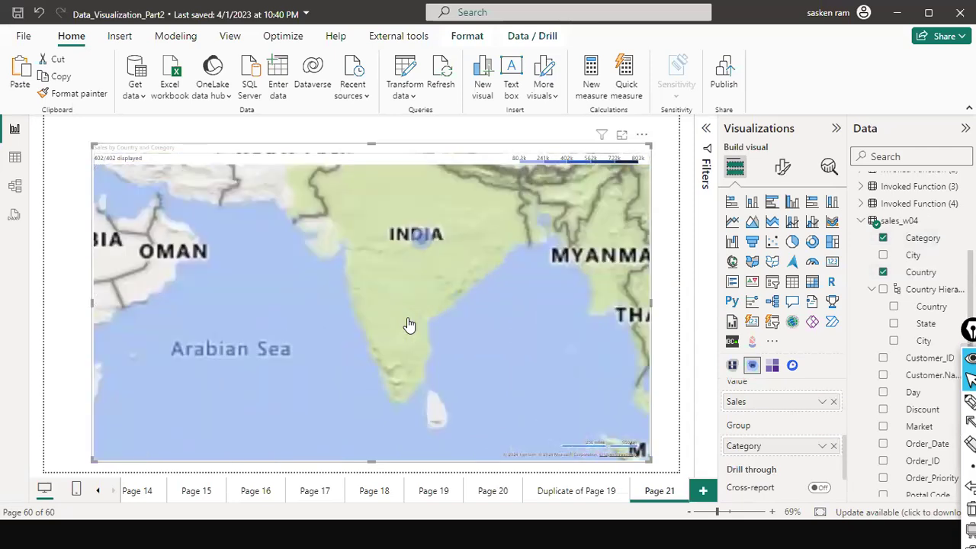
scroll(409, 324, down, 2)
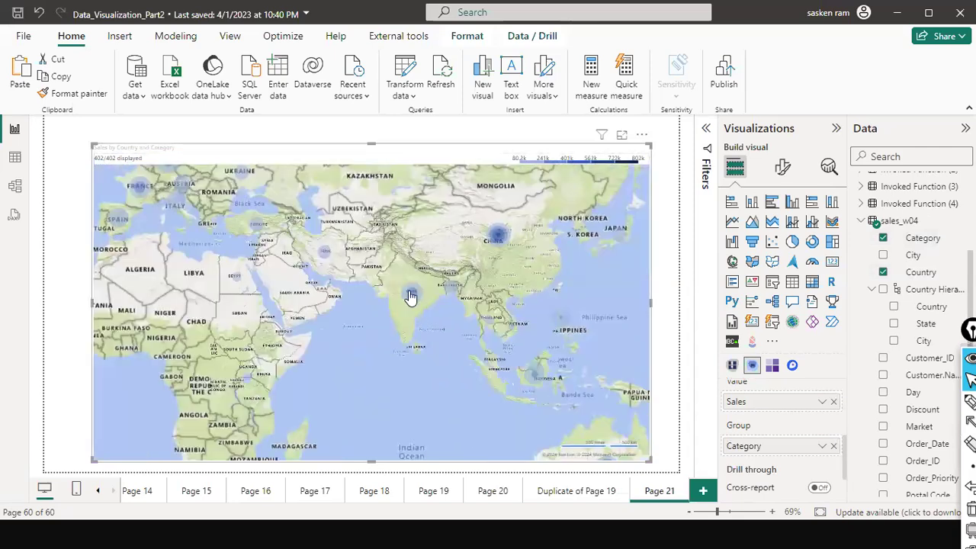
scroll(405, 298, down, 1)
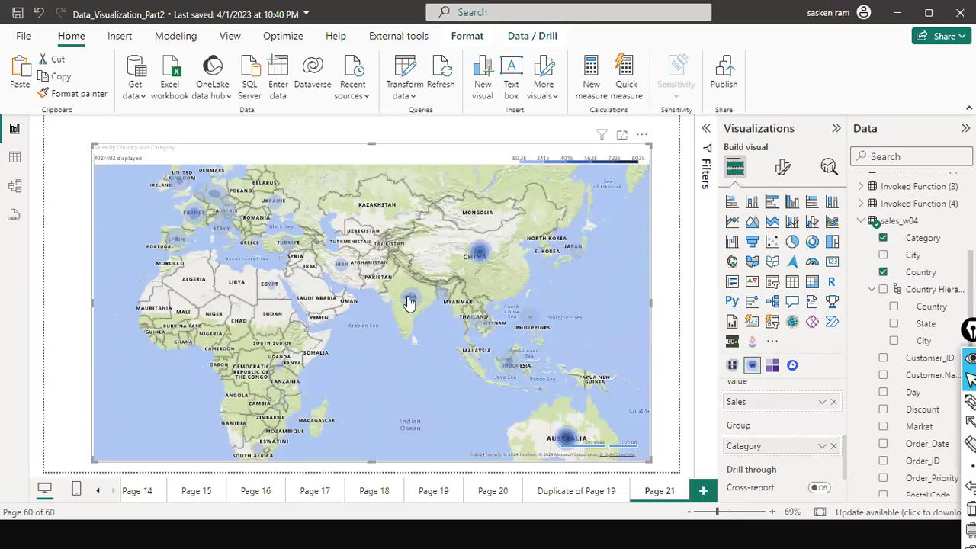
scroll(409, 302, up, 1)
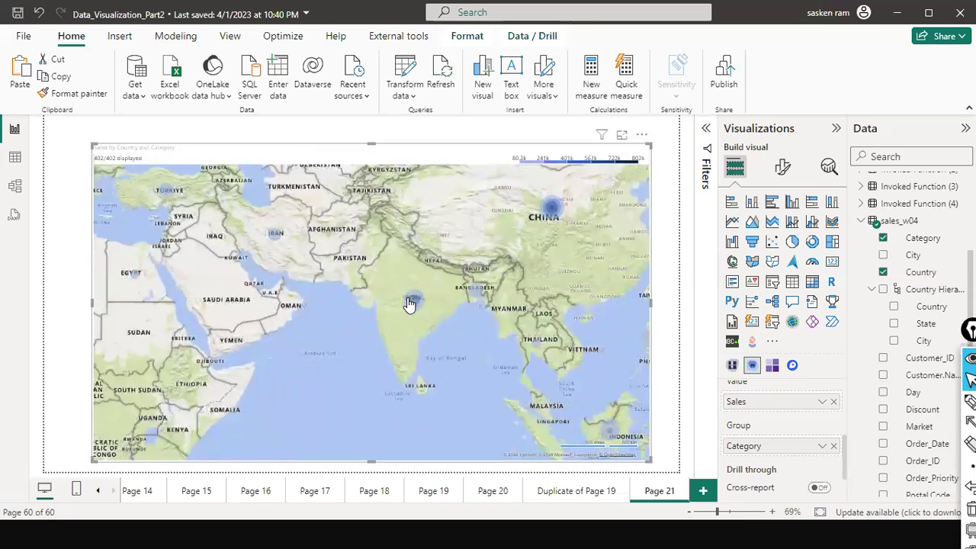
scroll(409, 302, down, 2)
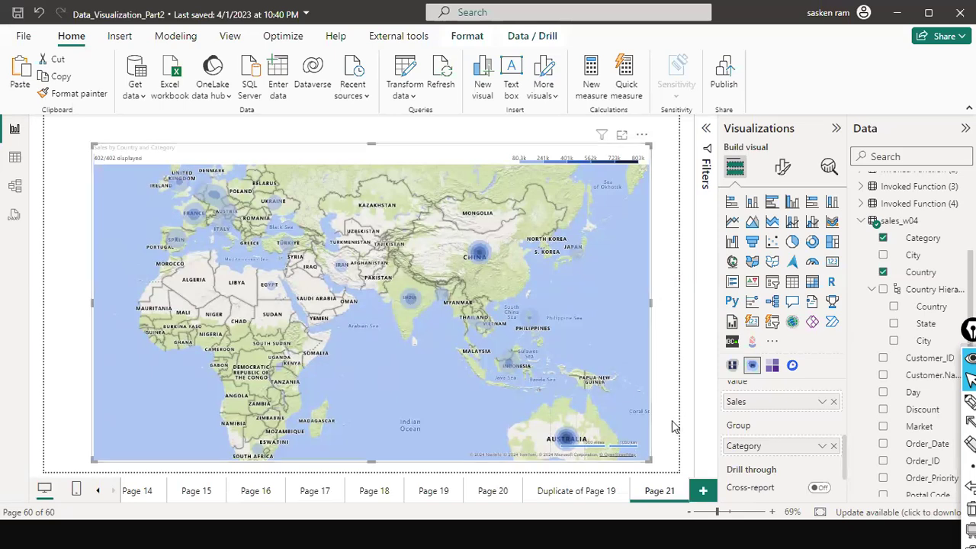
click(665, 360)
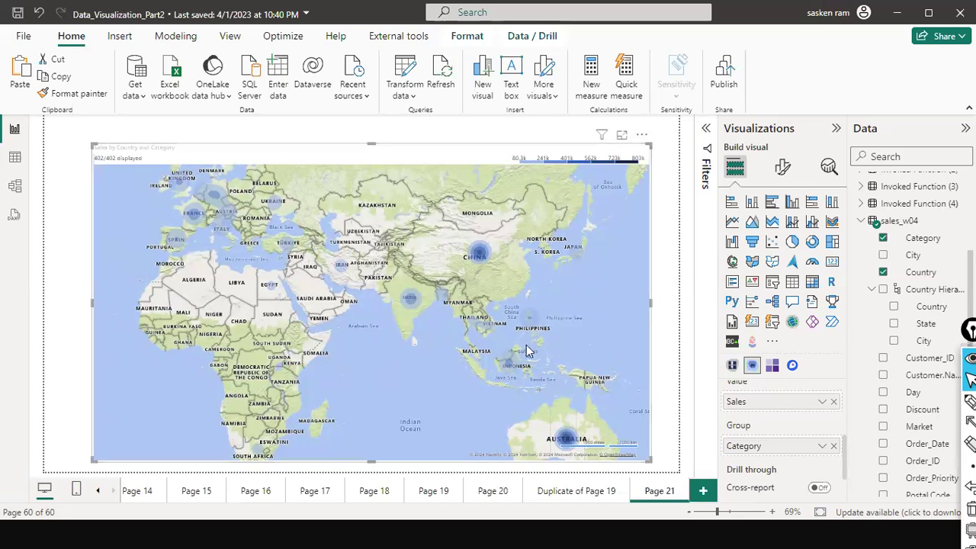
Reselect the sales map and zoom it back out to the whole world.
click(427, 413)
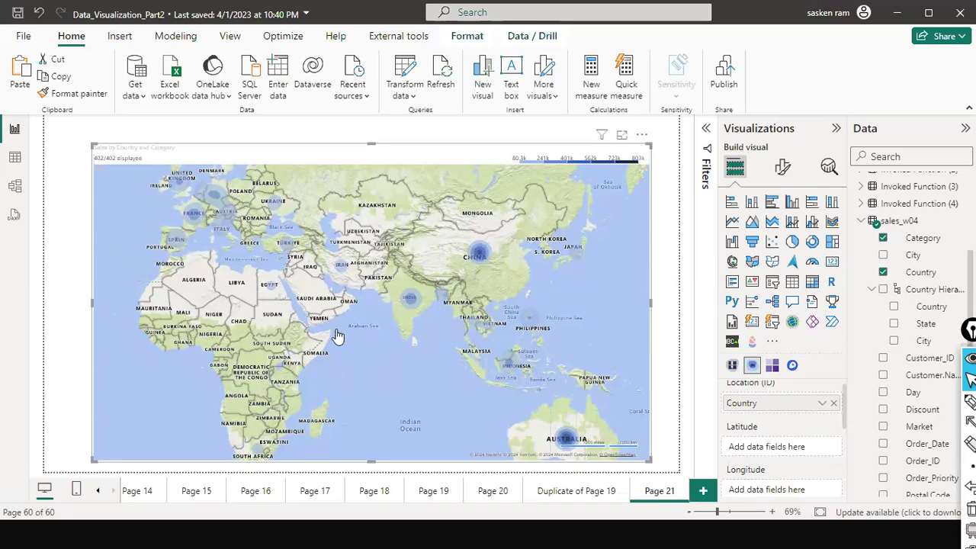
scroll(338, 336, up, 2)
scroll(337, 336, down, 3)
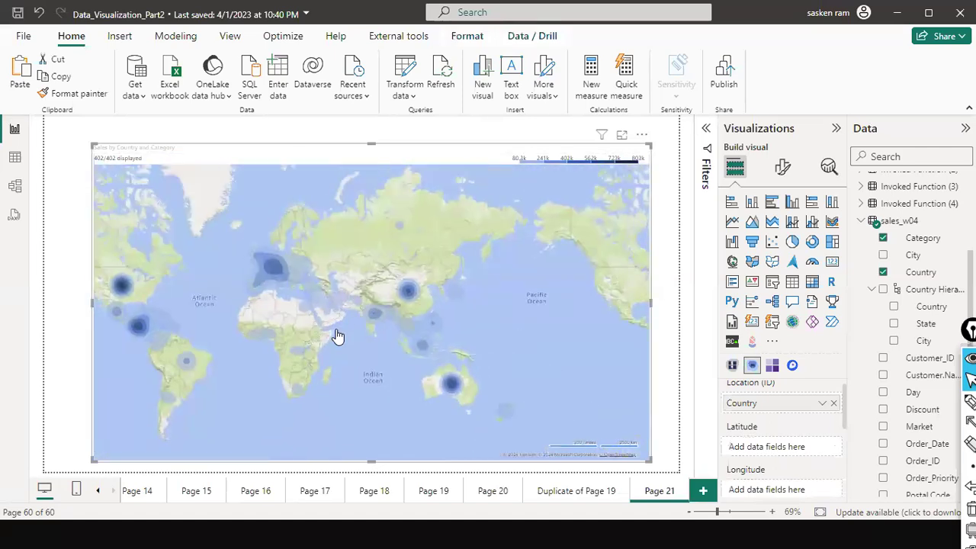
scroll(338, 337, up, 2)
scroll(338, 337, down, 2)
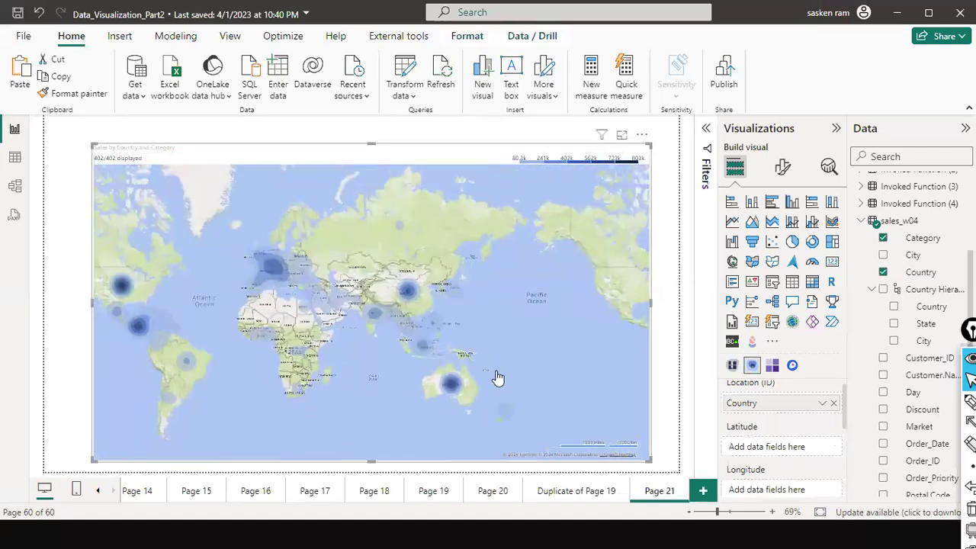
scroll(777, 412, down, 1)
scroll(777, 426, down, 3)
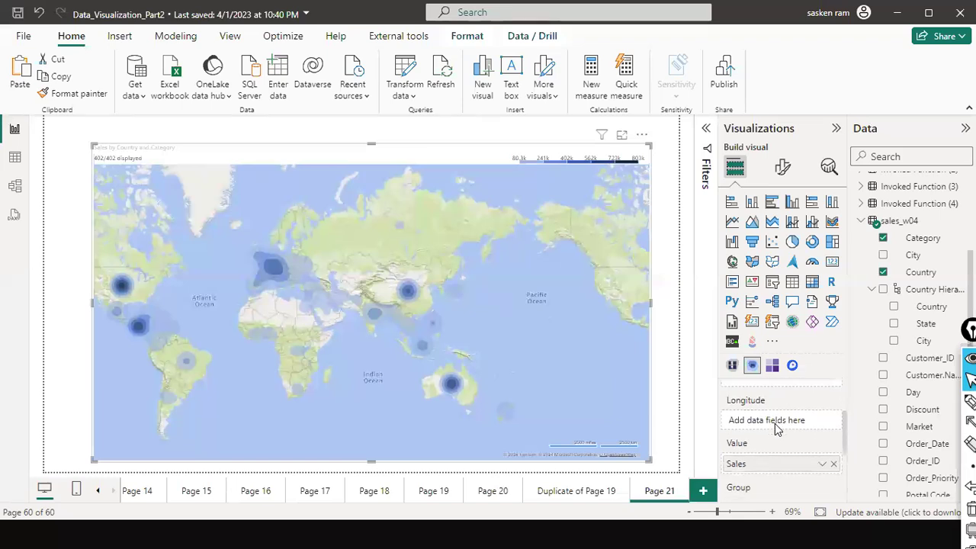
scroll(774, 432, down, 1)
Review the Country, Sales and Category field wells, then add blank Page 22.
scroll(772, 431, up, 1)
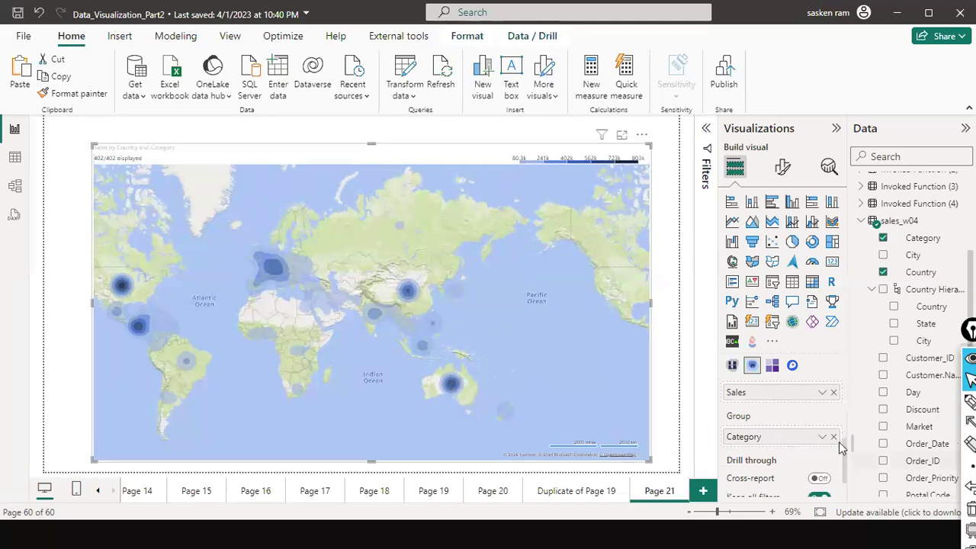
scroll(827, 454, up, 1)
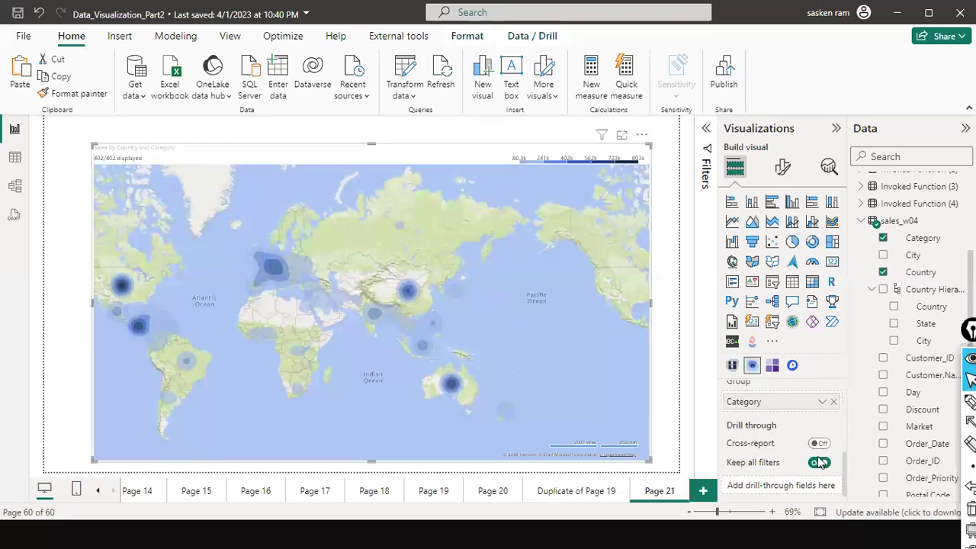
scroll(818, 456, up, 3)
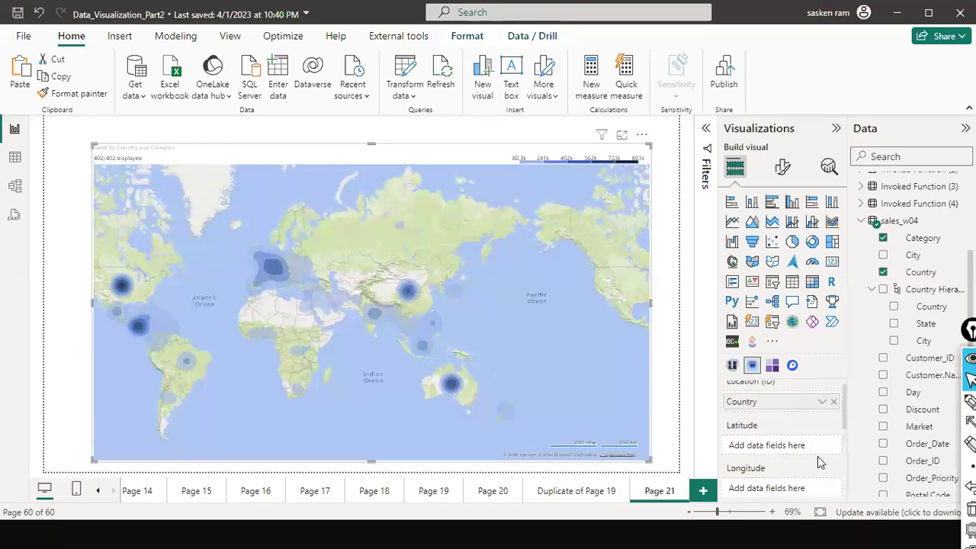
scroll(818, 456, down, 2)
scroll(820, 463, down, 3)
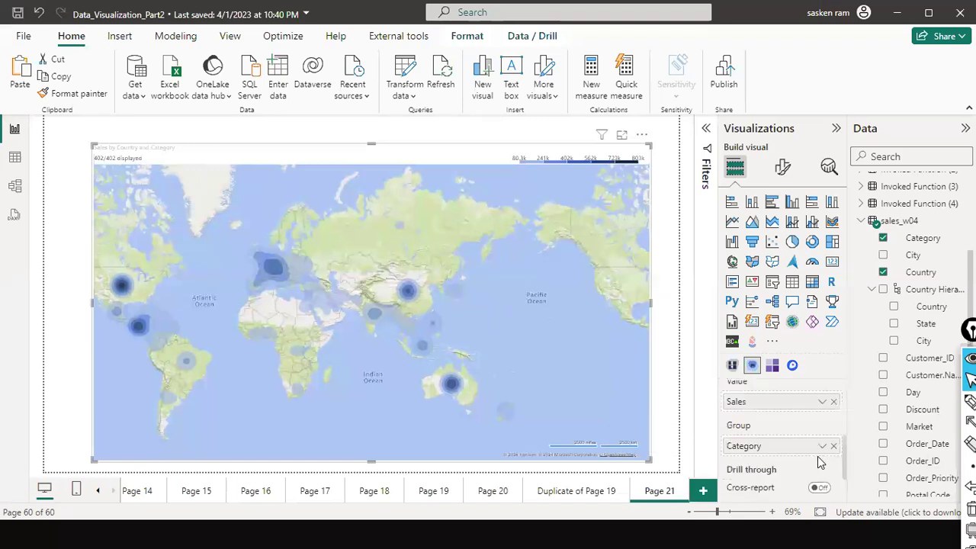
scroll(820, 463, up, 3)
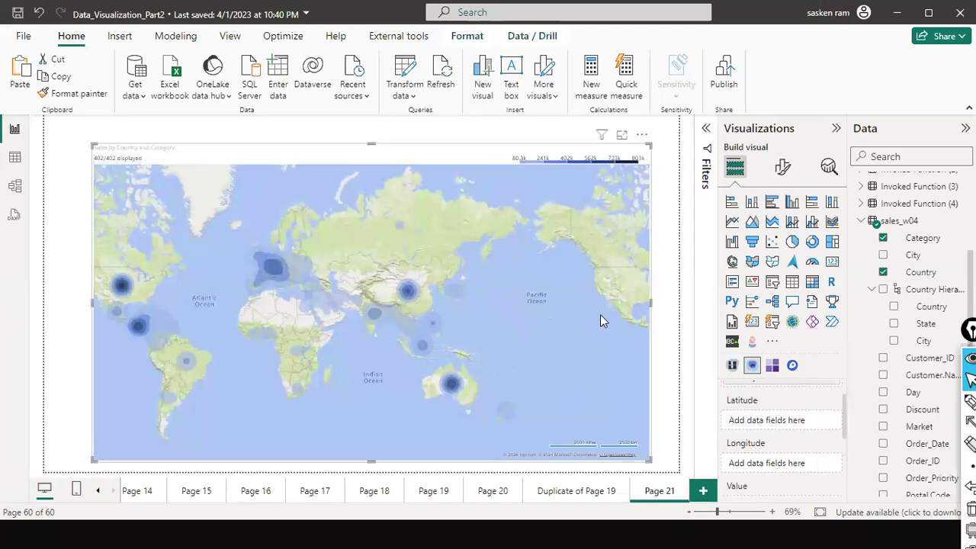
key(ctrl+m)
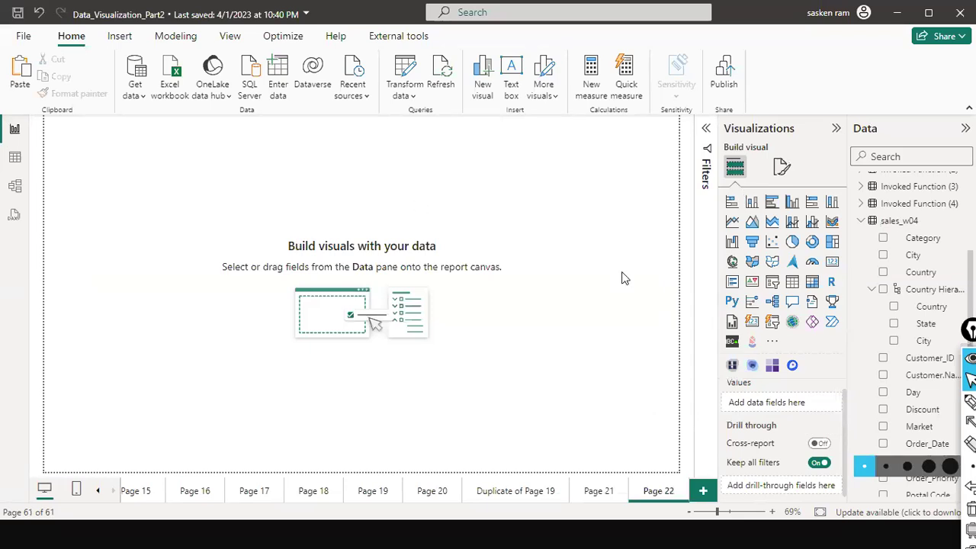
Insert an empty matrix on Page 22, making it taller and wider across the canvas centre.
click(814, 284)
drag(183, 183, 514, 323)
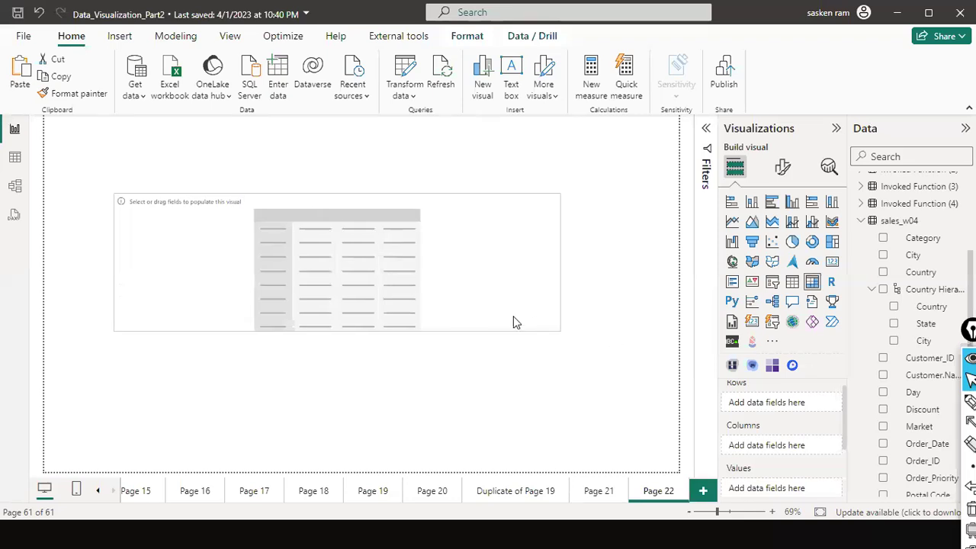
drag(332, 329, 323, 377)
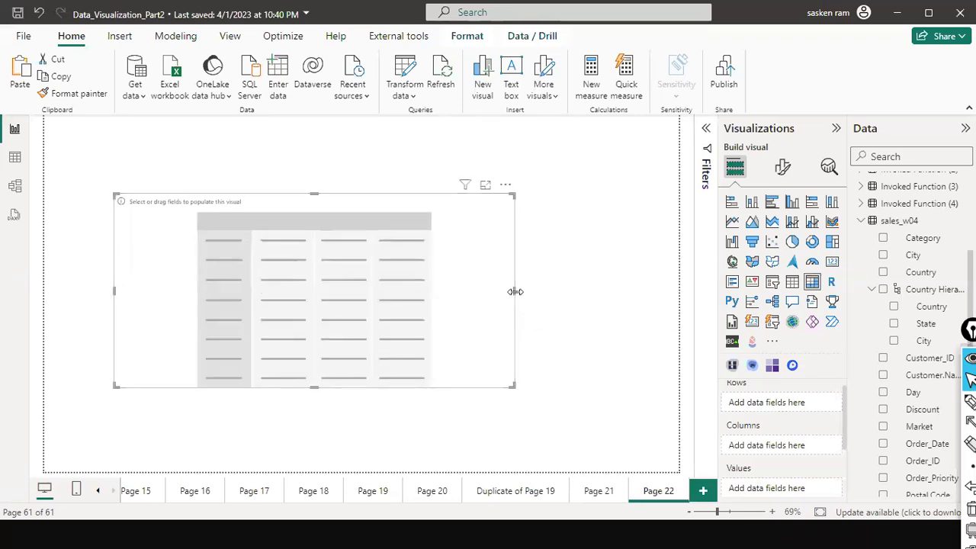
drag(516, 292, 594, 293)
drag(464, 335, 446, 327)
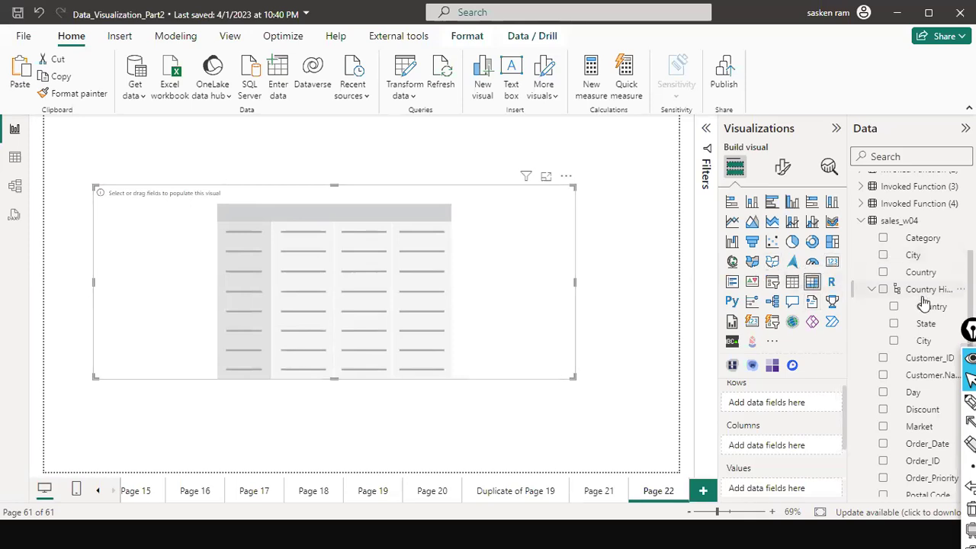
Put Dim_Date's Month Prefix into the matrix rows in place of Month.
scroll(925, 303, up, 3)
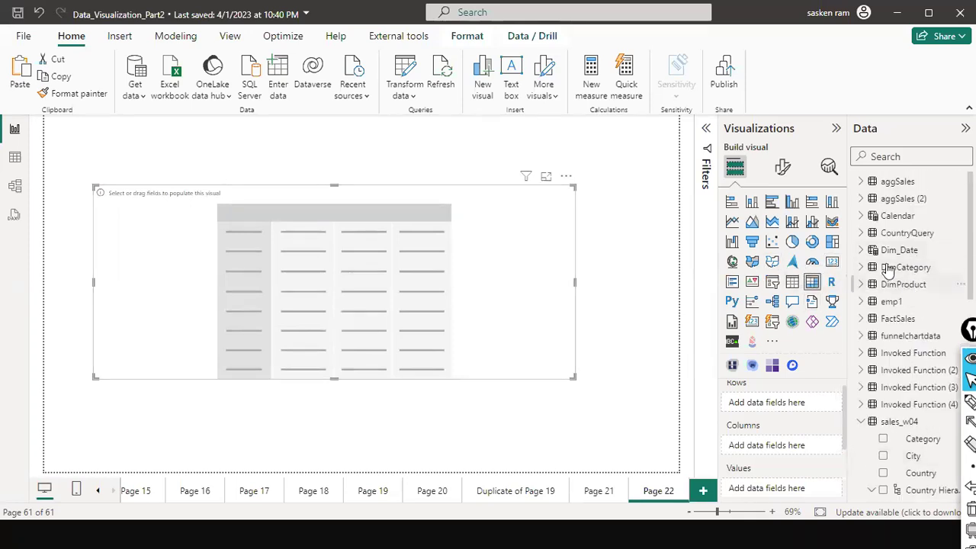
click(858, 252)
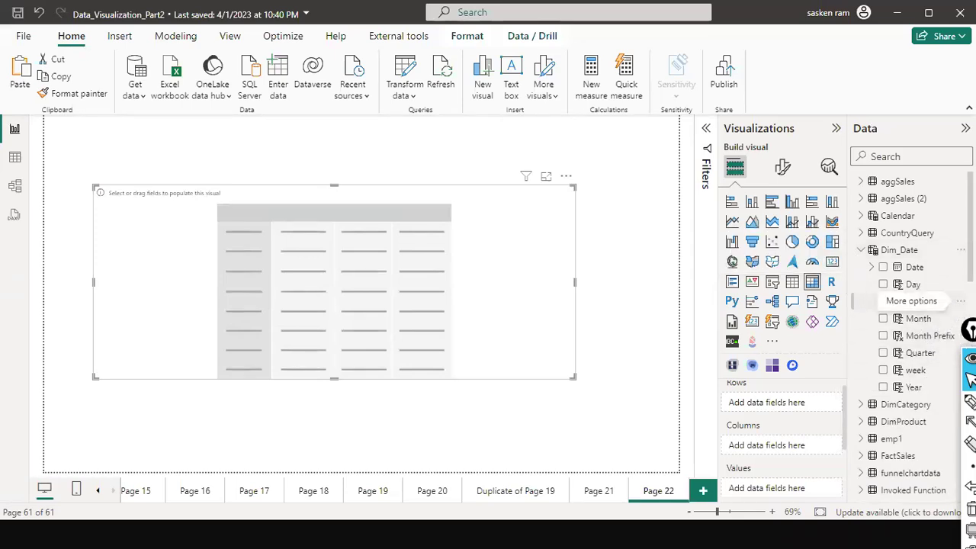
drag(915, 318, 480, 242)
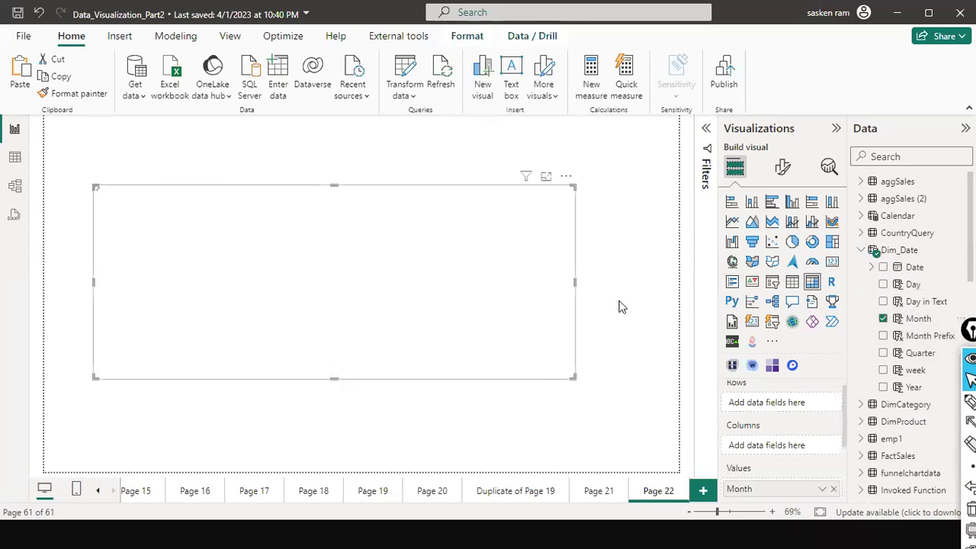
click(883, 319)
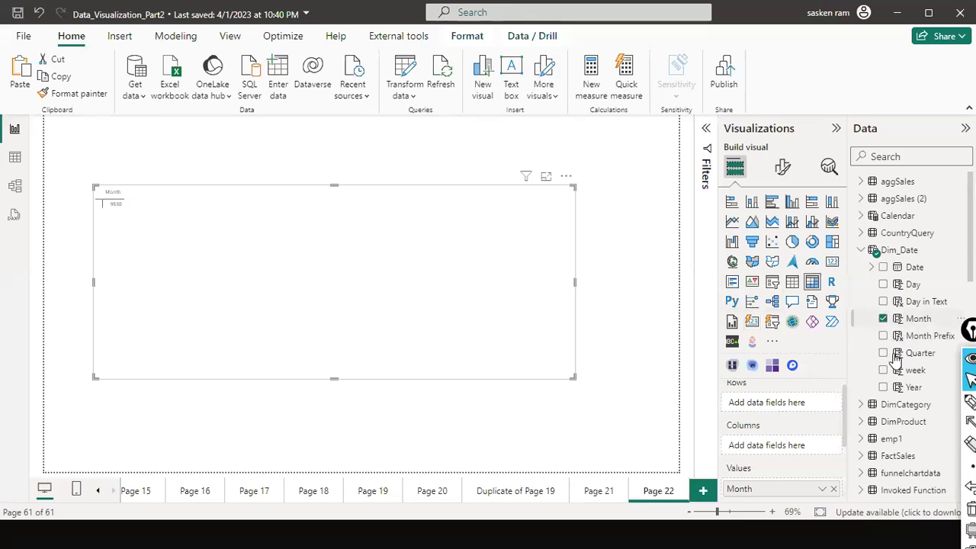
drag(373, 253, 234, 251)
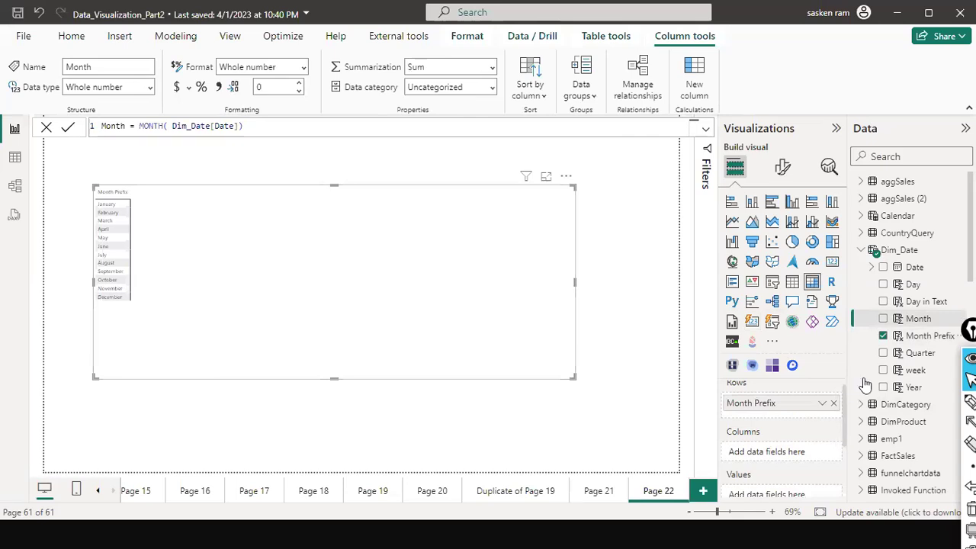
scroll(882, 376, down, 5)
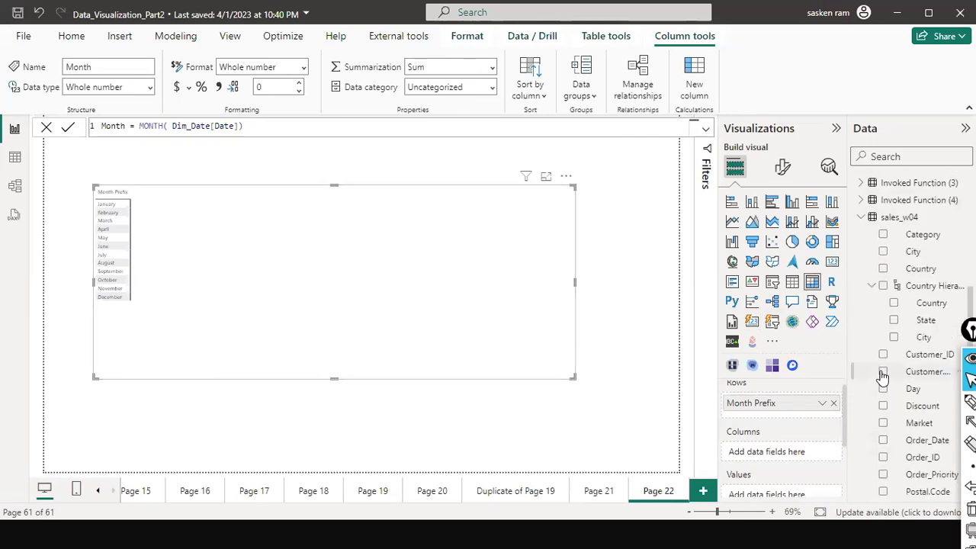
scroll(883, 393, down, 3)
Add Sales as the matrix values and Region as its column headers.
drag(907, 433, 428, 242)
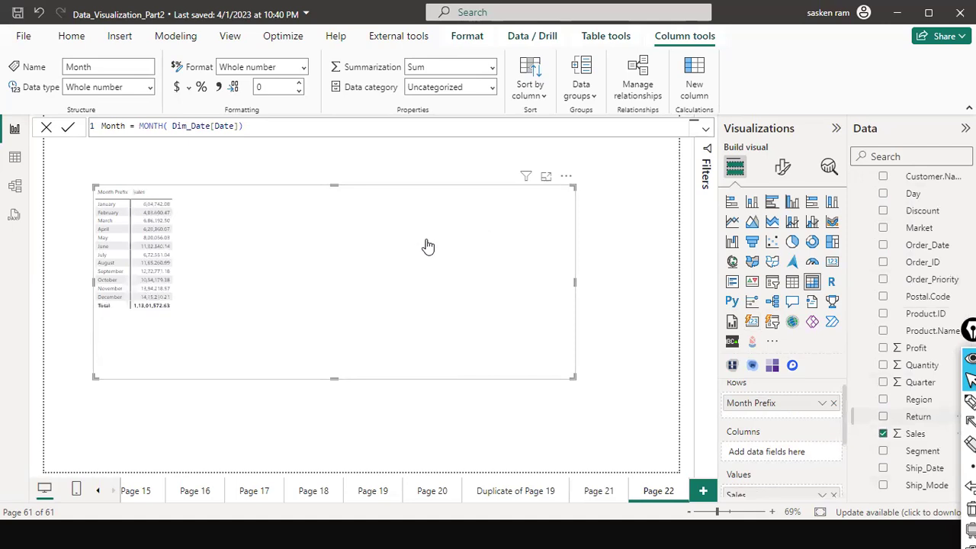
scroll(920, 360, up, 3)
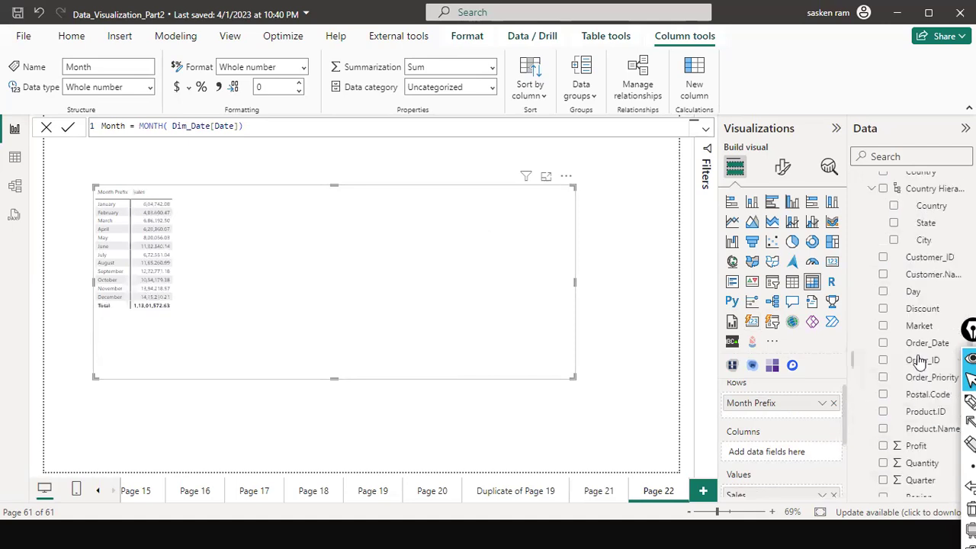
scroll(920, 361, down, 3)
scroll(920, 361, down, 2)
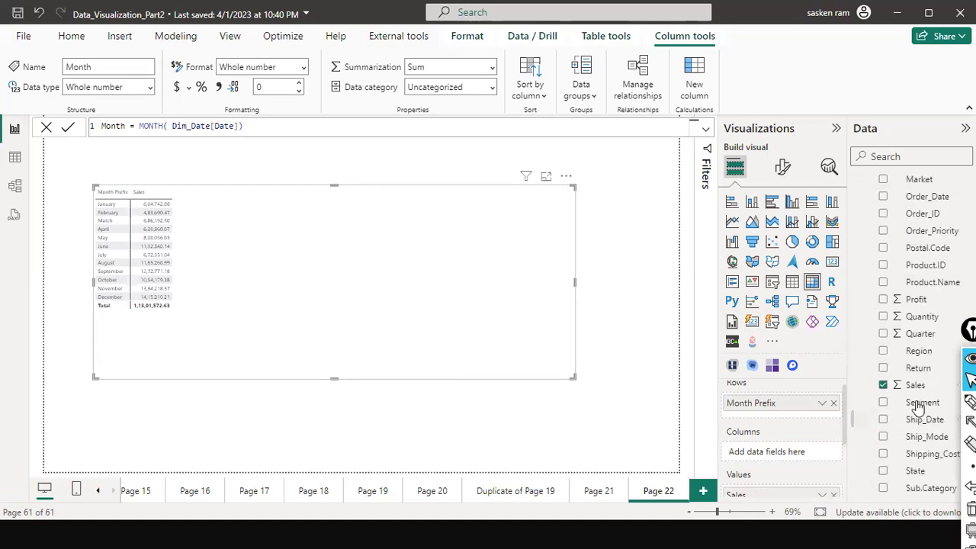
drag(919, 351, 450, 214)
drag(341, 220, 340, 220)
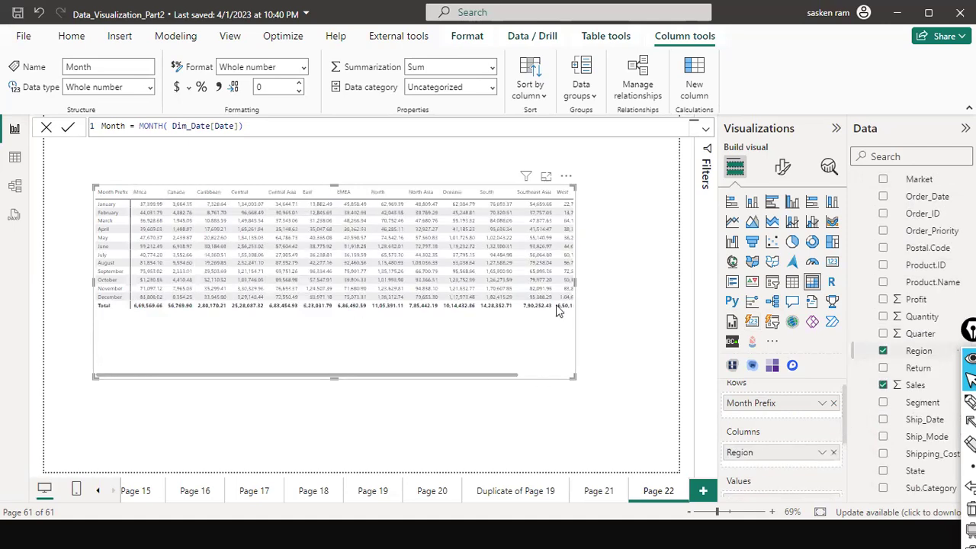
Widen the matrix so the Total column fits and shift it slightly left.
drag(575, 281, 644, 303)
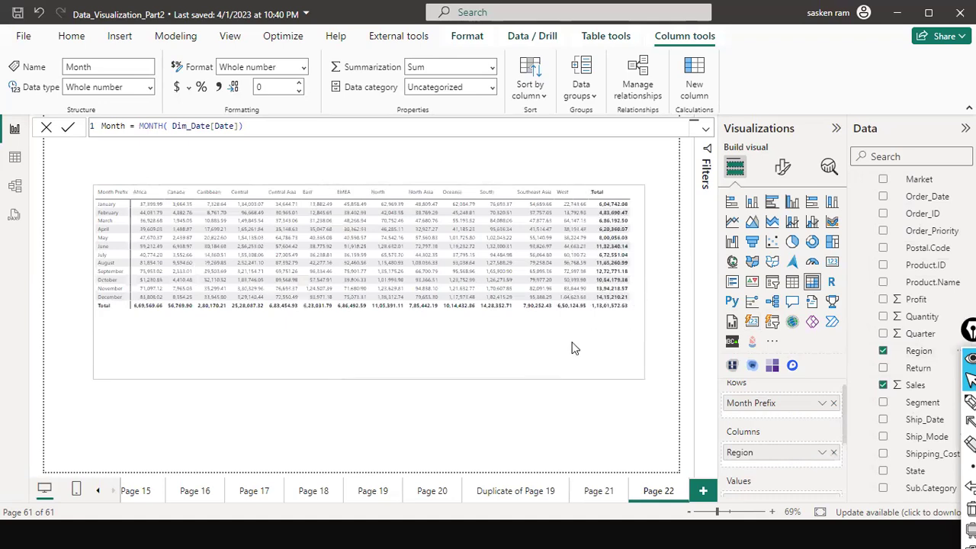
drag(534, 341, 512, 339)
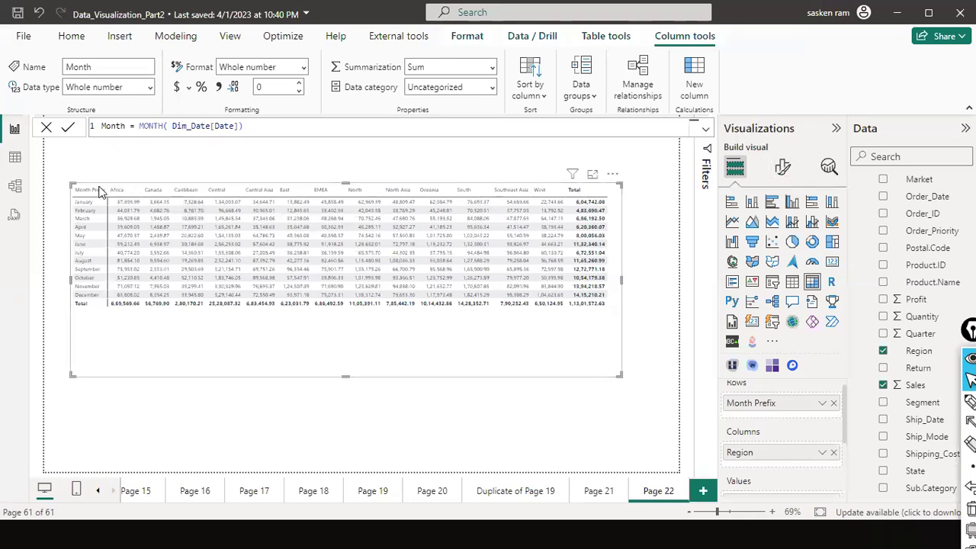
click(786, 169)
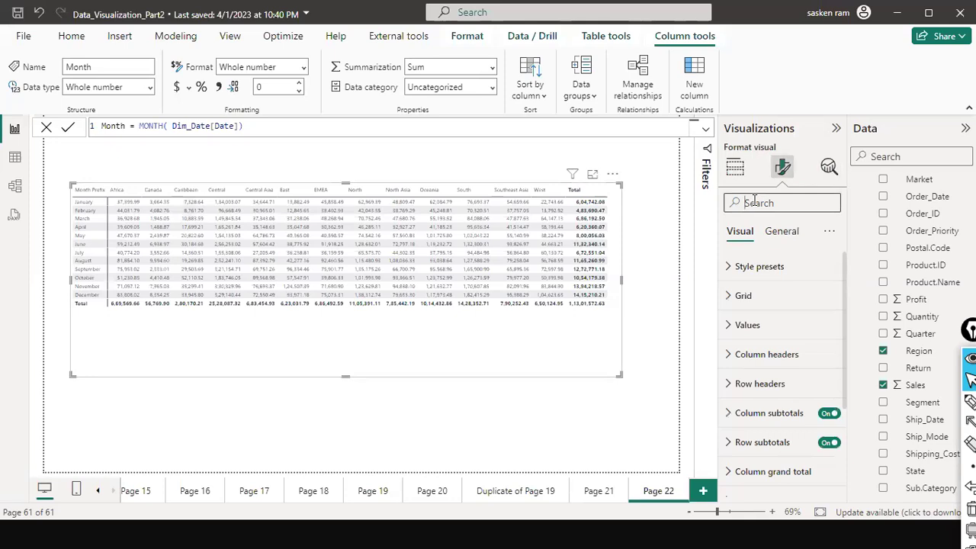
Set the matrix's global font size to 14 via the format search, then clear the search.
text(foot)
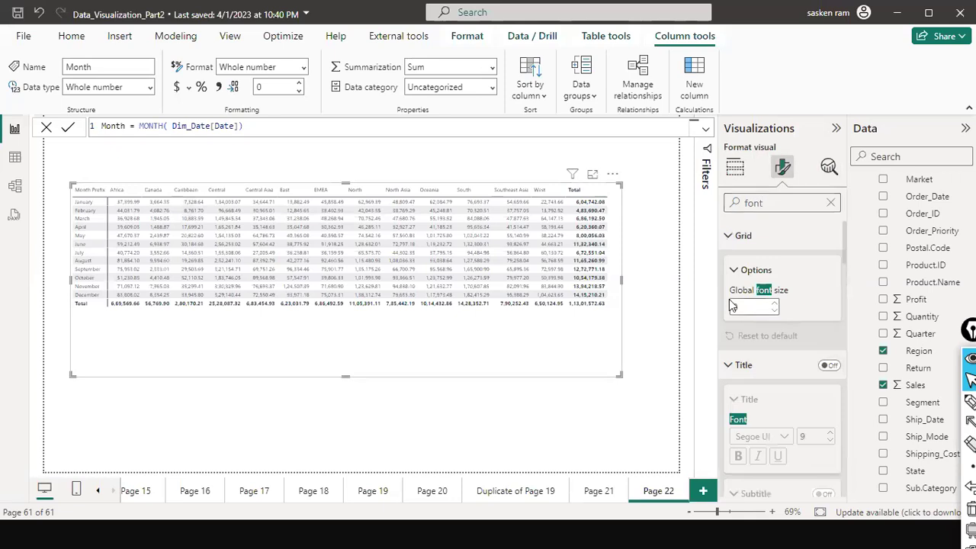
click(751, 307)
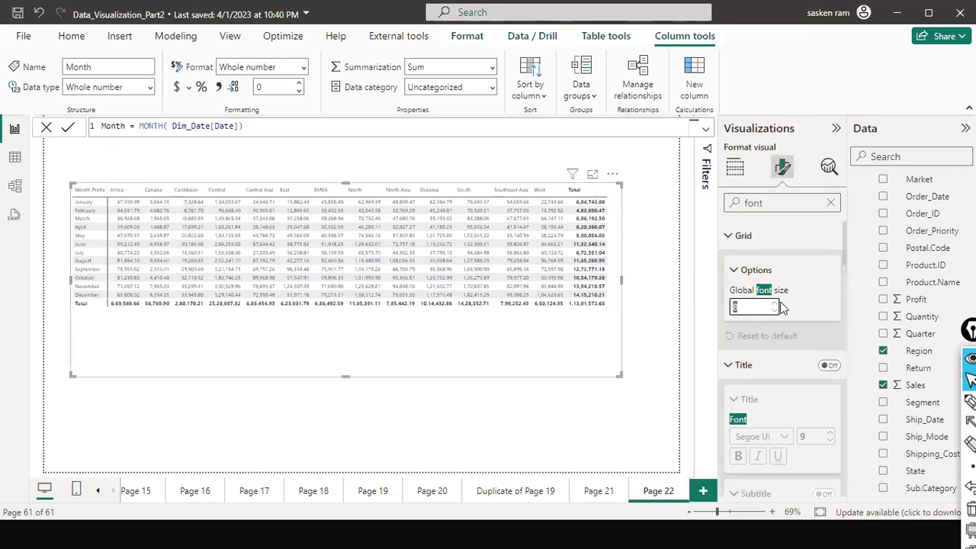
click(705, 314)
text(14)
key(Return)
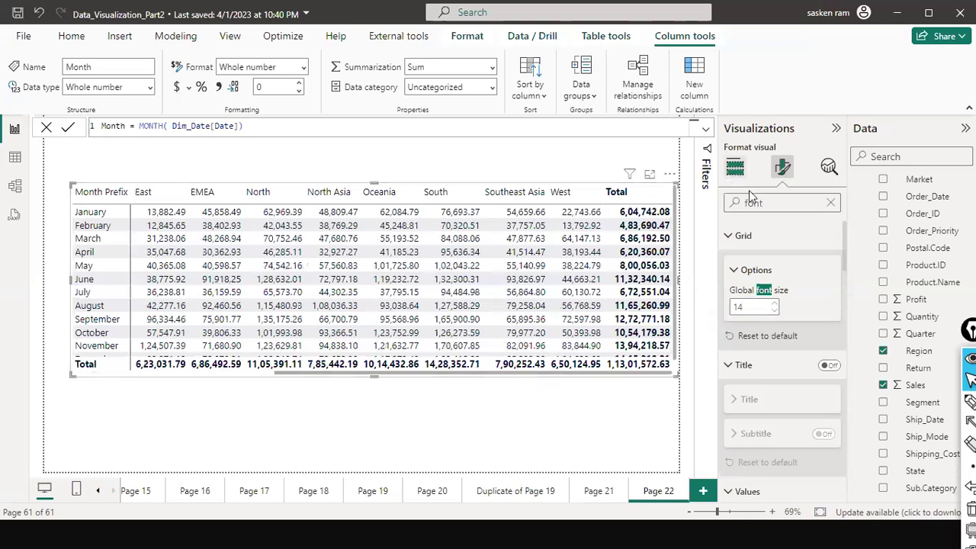
click(735, 168)
click(782, 168)
scroll(771, 386, down, 3)
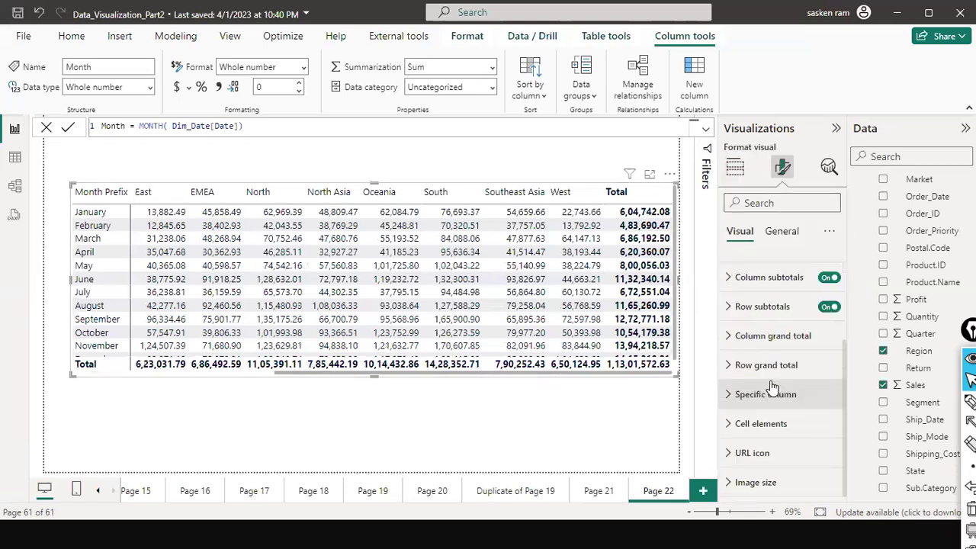
Expand Cell elements and switch background colouring on for the Sales values.
click(748, 432)
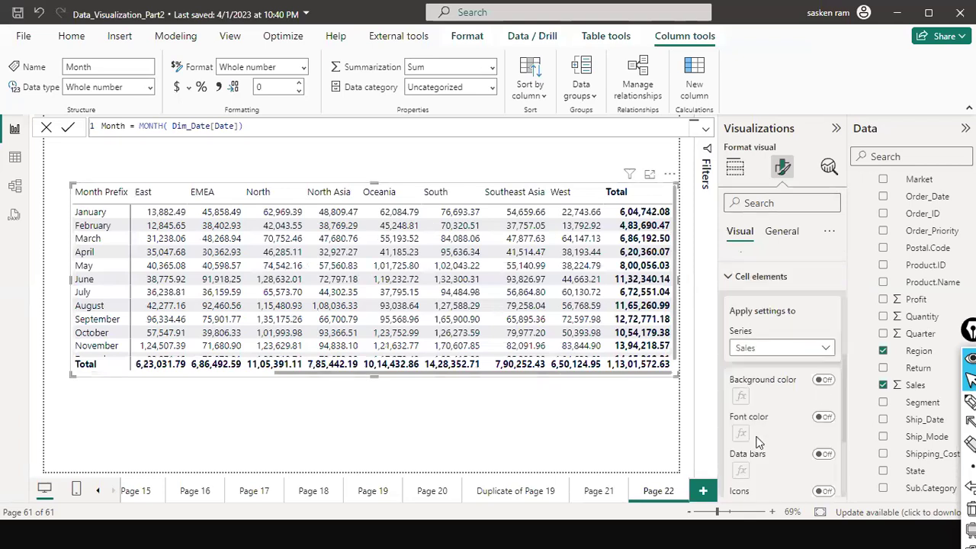
click(825, 382)
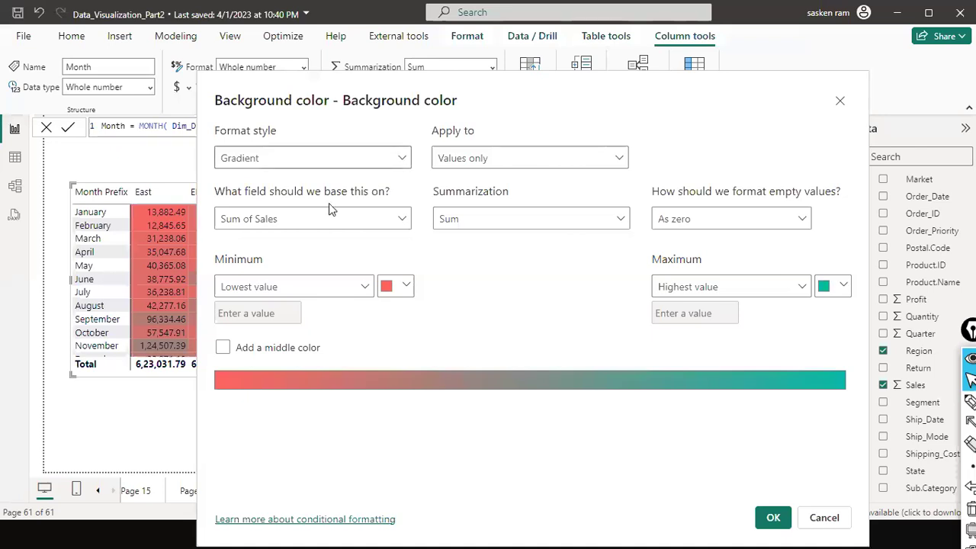
Switch the format style to Rules with a first rule from 0 to 40000 (Number) in dark red.
click(328, 203)
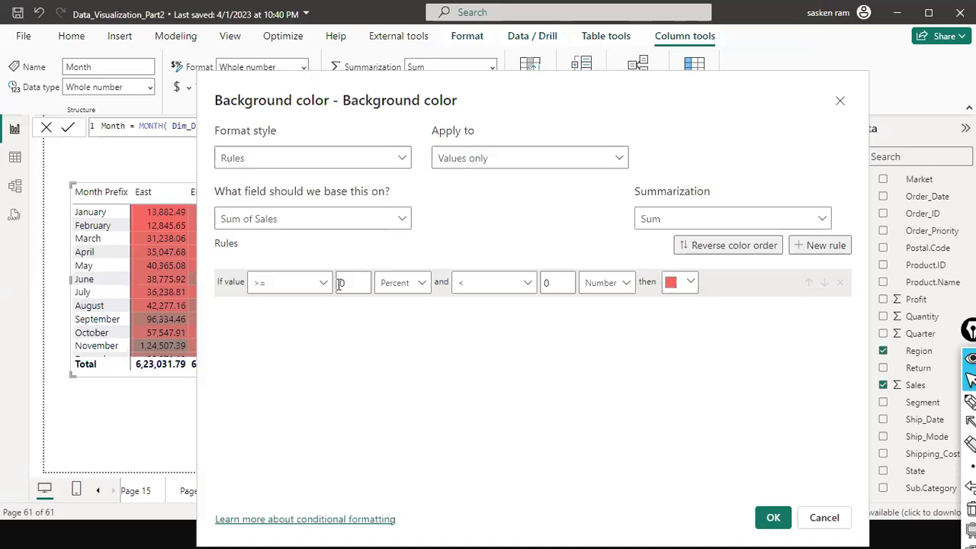
click(422, 282)
click(406, 312)
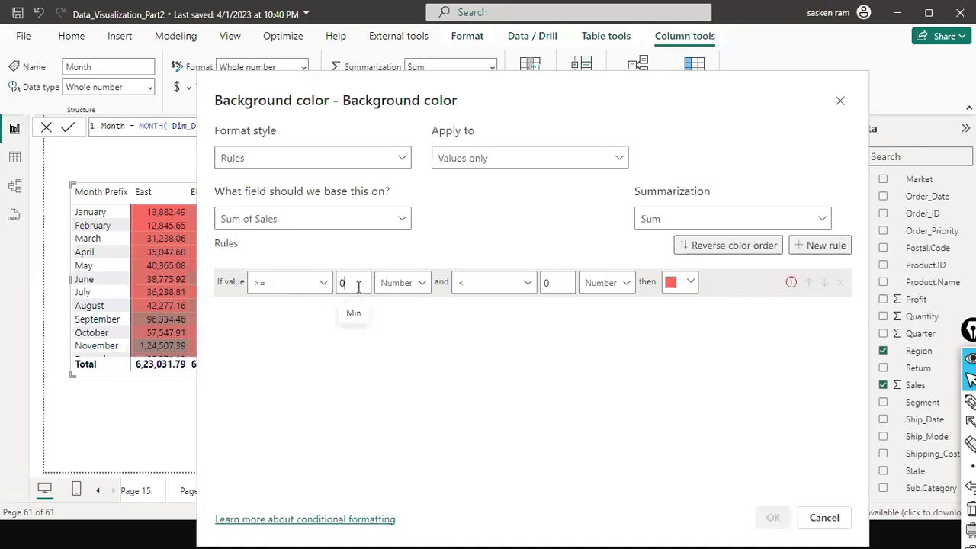
click(556, 279)
text(400)
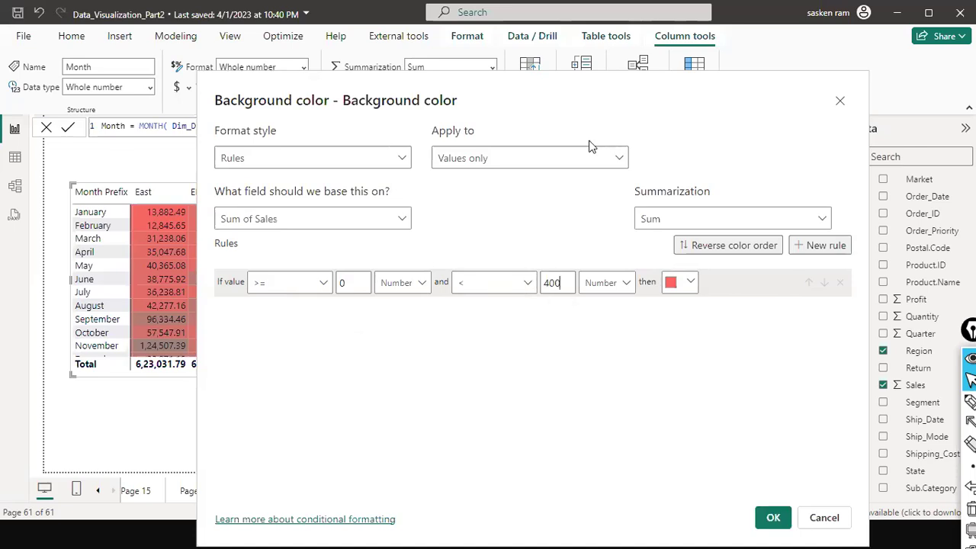
text(00)
key(ctrl+a)
click(689, 284)
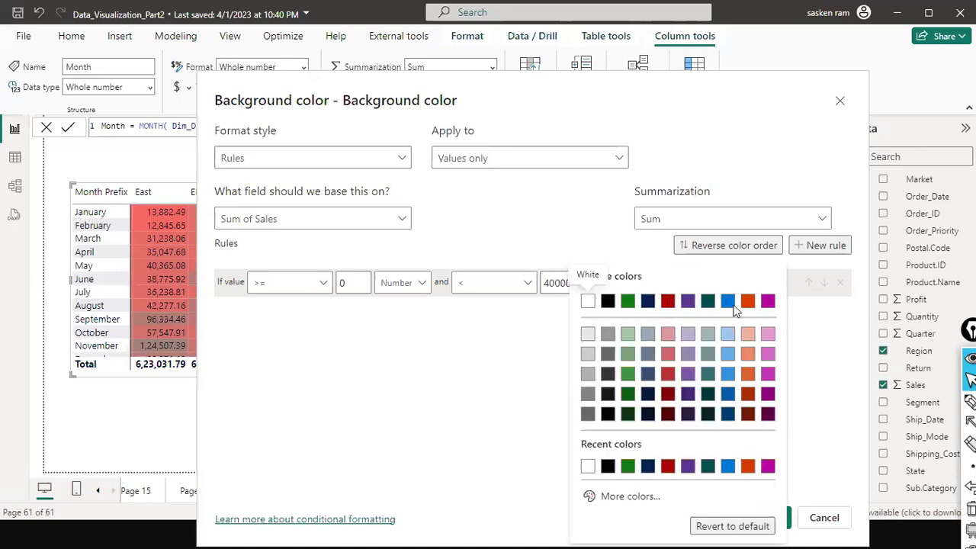
click(669, 302)
Add a second background rule spanning 40000 to 80000.
click(814, 246)
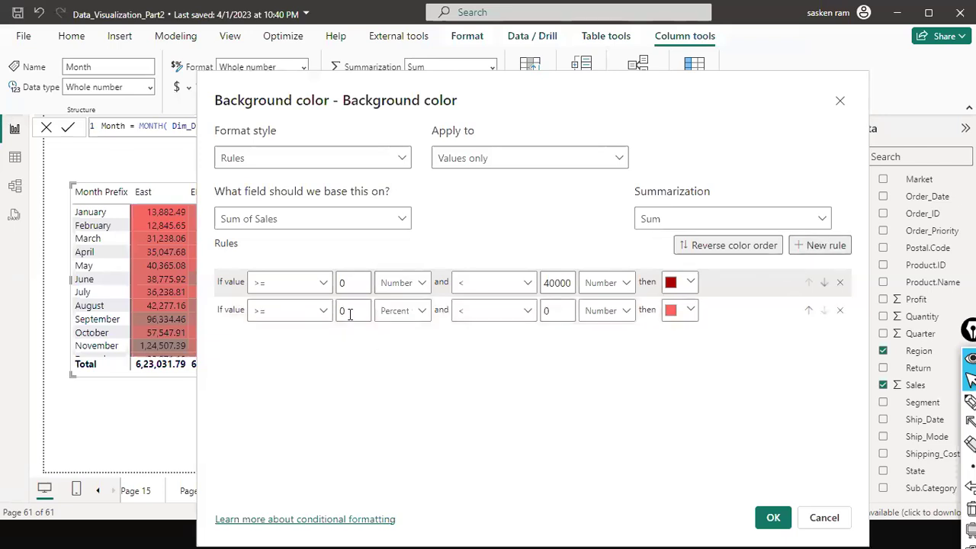
key(Tab)
text(40000)
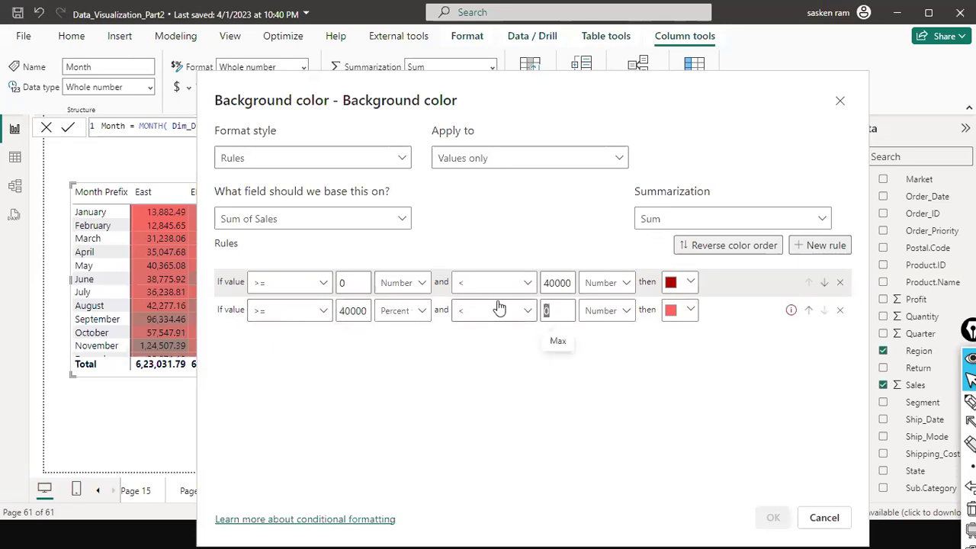
text(40000)
drag(550, 311, 537, 316)
text(8)
Colour the second rule a vivid yellow using the custom colour picker.
click(690, 310)
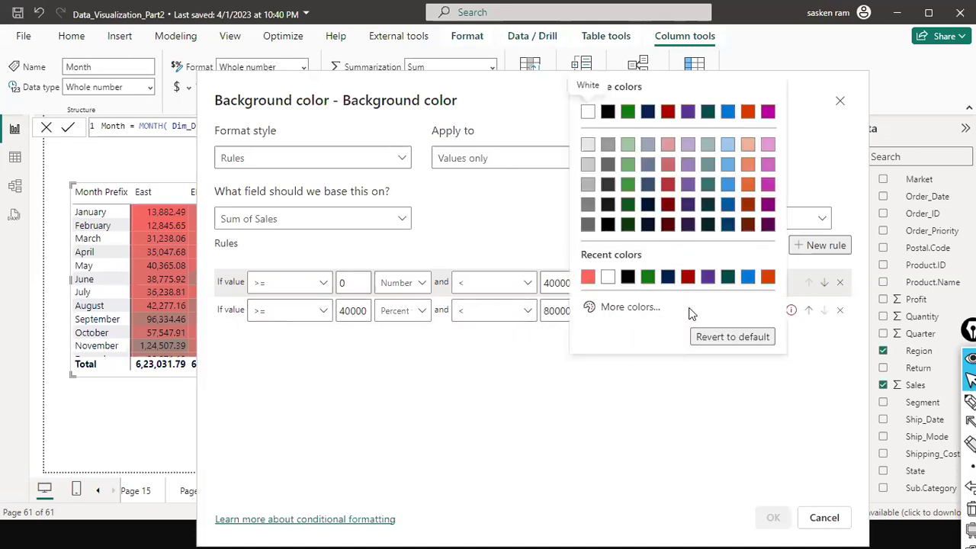
click(630, 308)
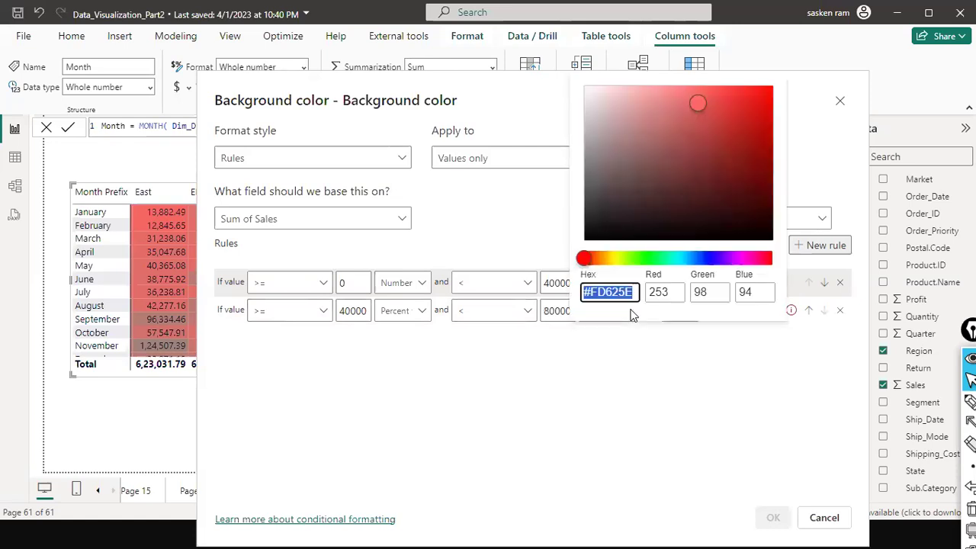
mouse_move(584, 258)
mouse_down()
mouse_move(615, 264)
mouse_move(586, 263)
mouse_up()
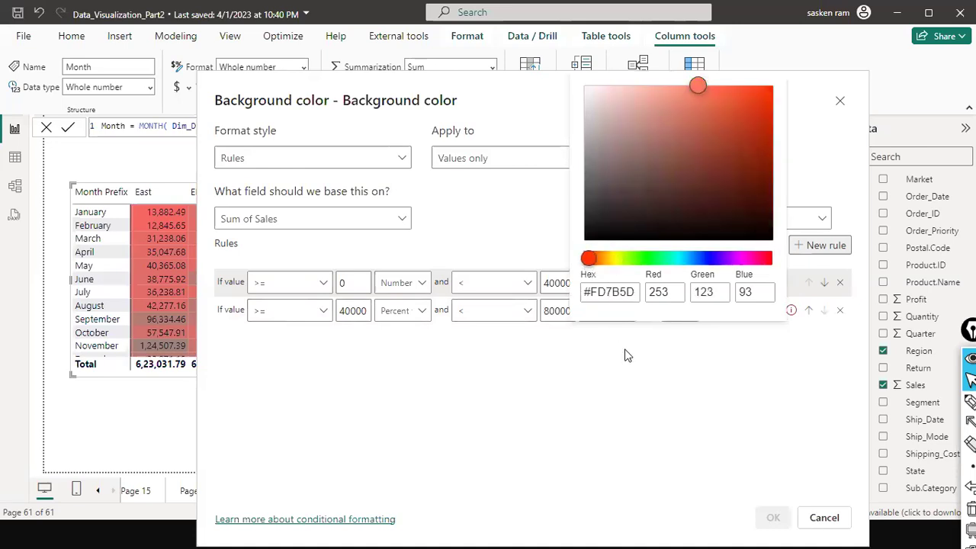
click(798, 153)
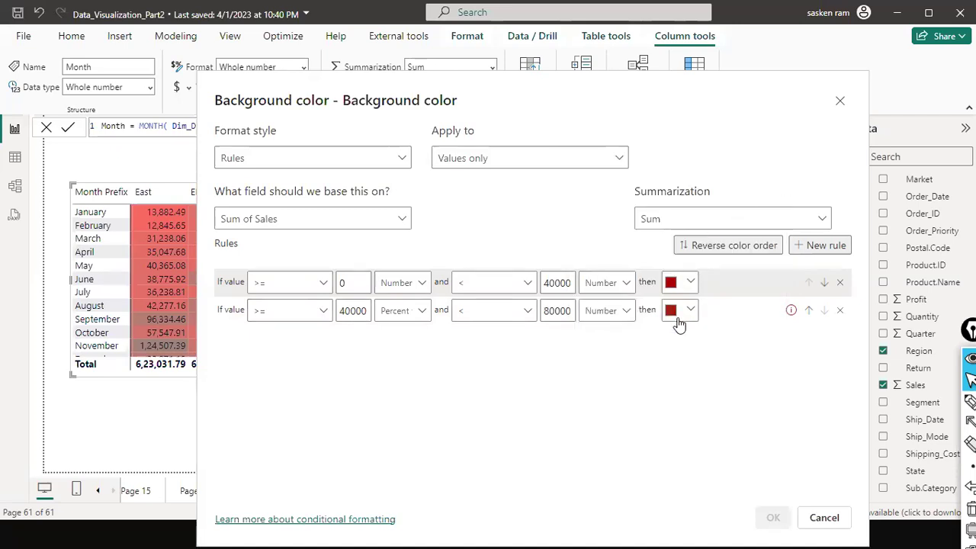
click(691, 312)
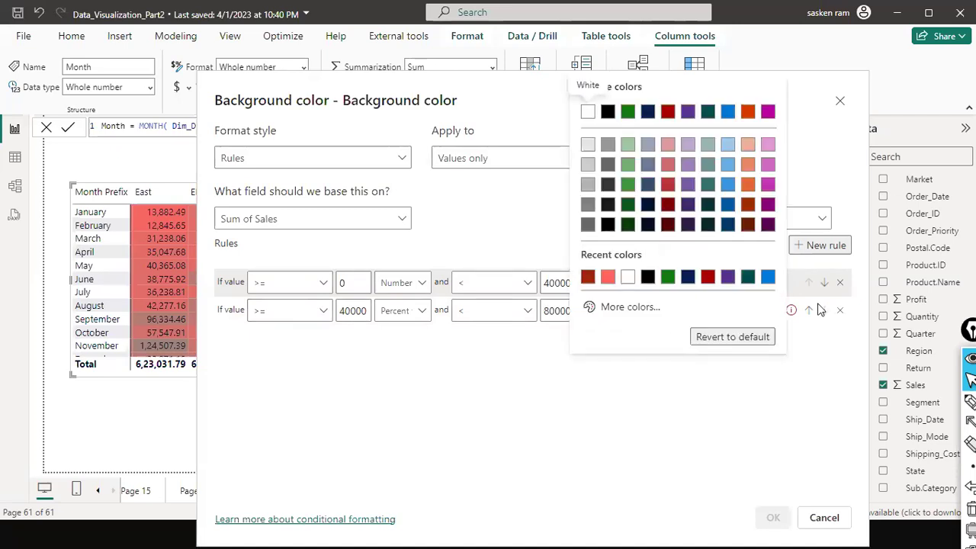
click(614, 308)
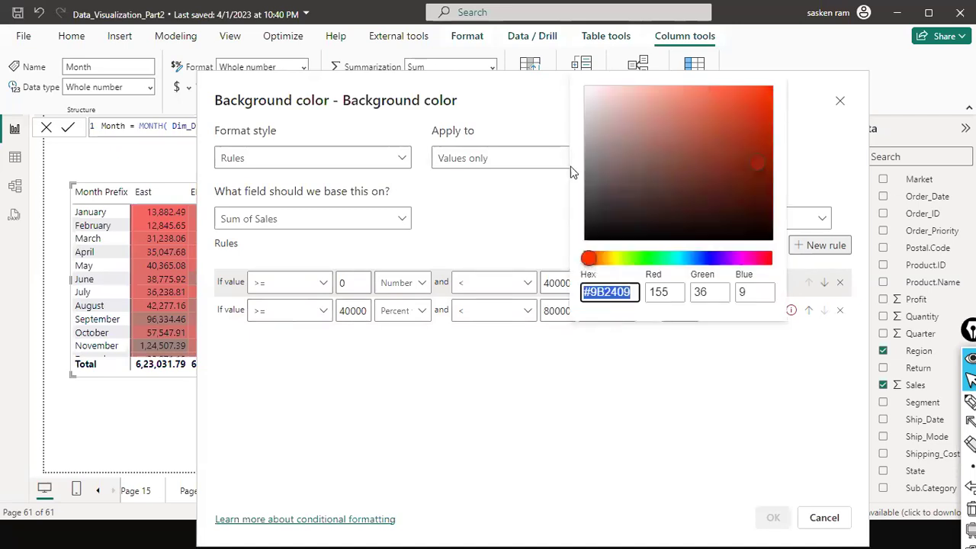
drag(590, 258, 617, 260)
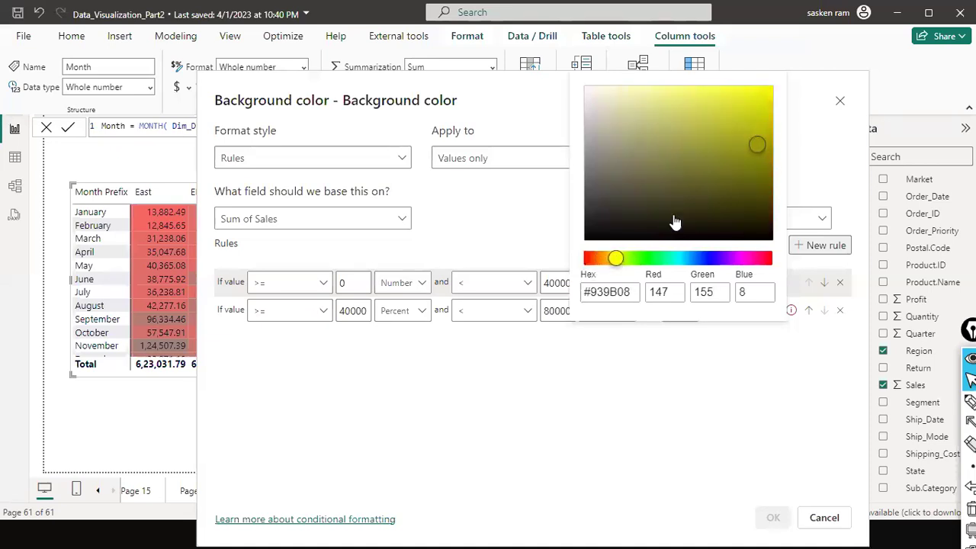
drag(755, 143, 725, 110)
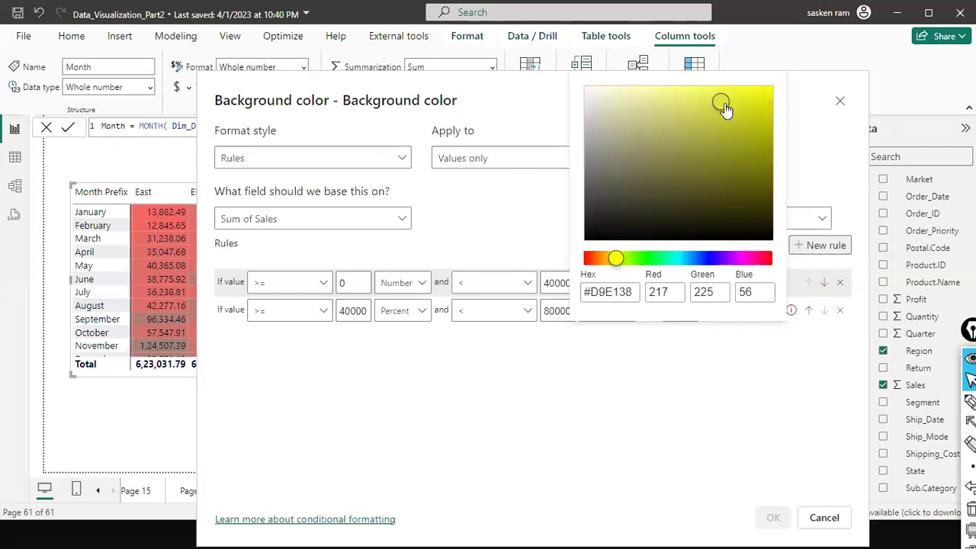
click(555, 229)
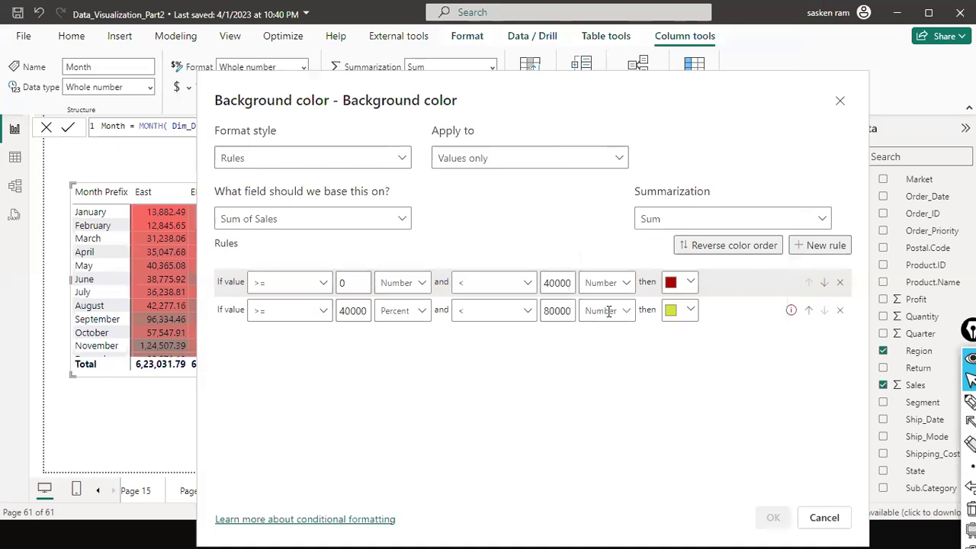
Add a third background rule from 80000 to 800000.
click(820, 245)
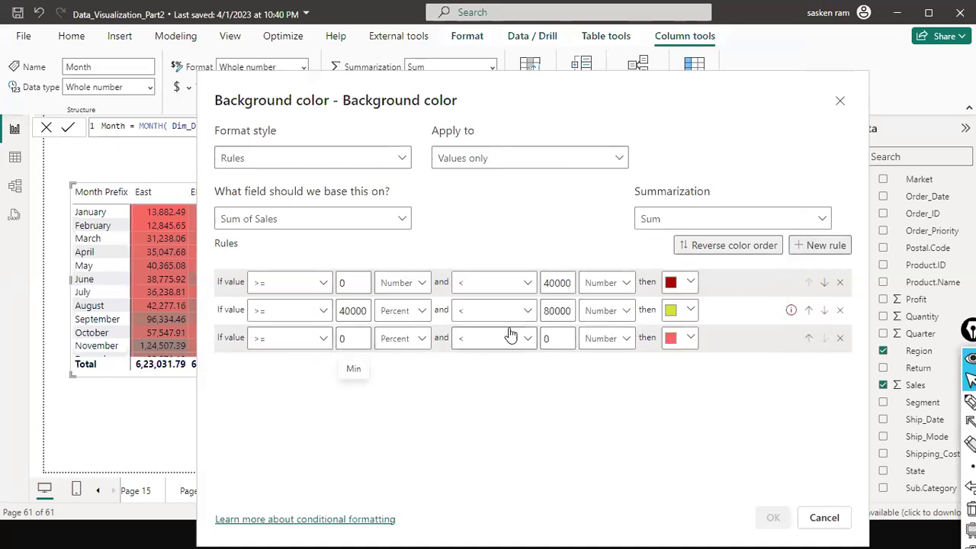
click(544, 311)
key(ctrl+a)
key(ctrl+c)
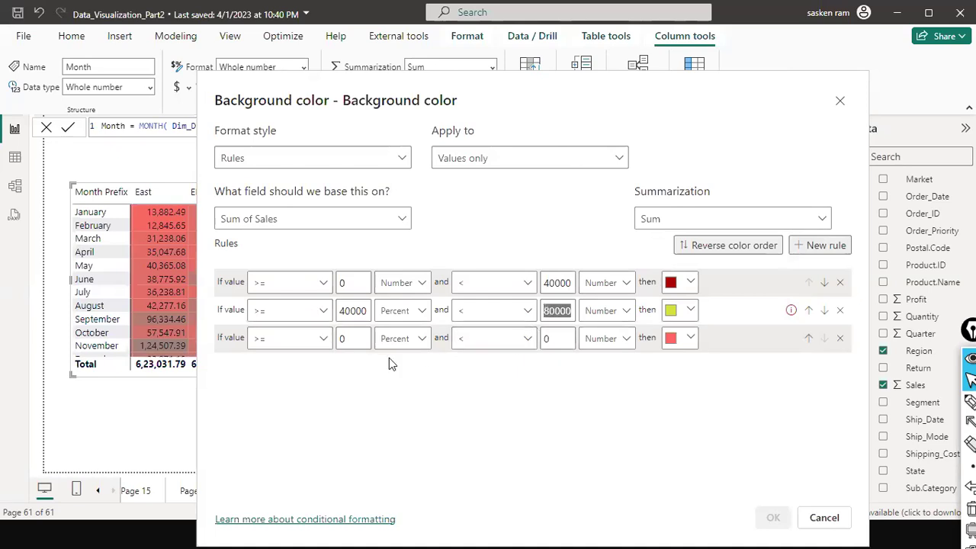
click(354, 341)
key(ctrl+a)
key(ctrl+v)
click(571, 338)
key(ctrl+a)
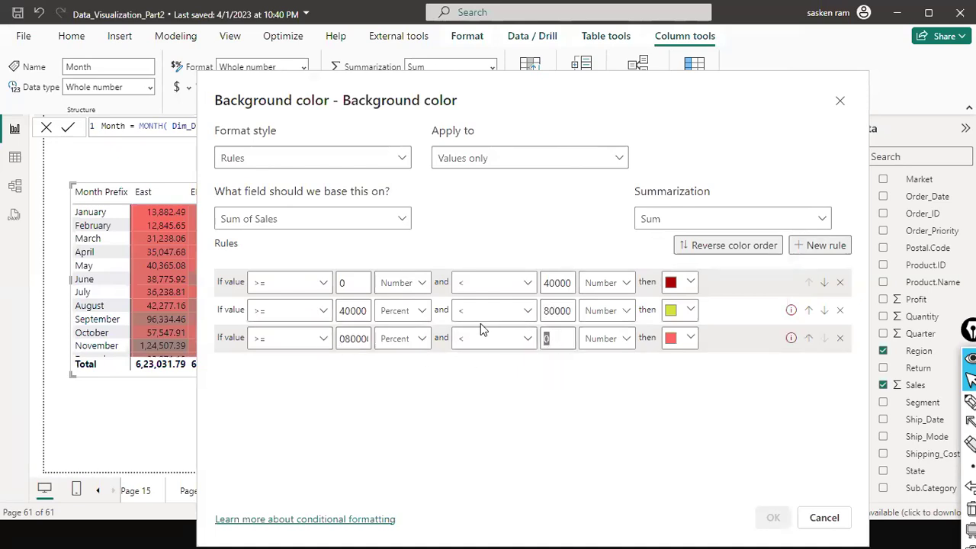
text(800000)
Set the second and third rule minimums to Number, colour the third range green, and apply.
click(410, 320)
click(398, 334)
click(401, 340)
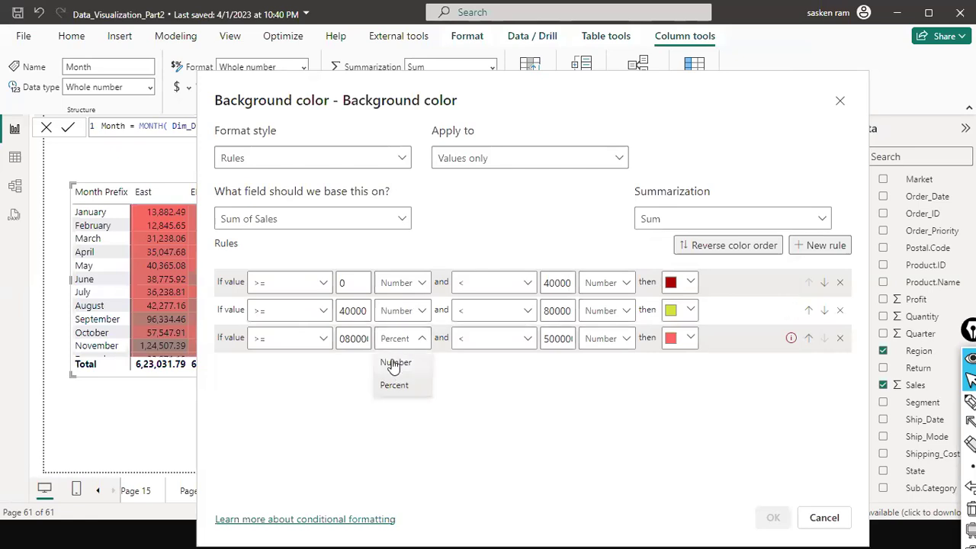
click(395, 363)
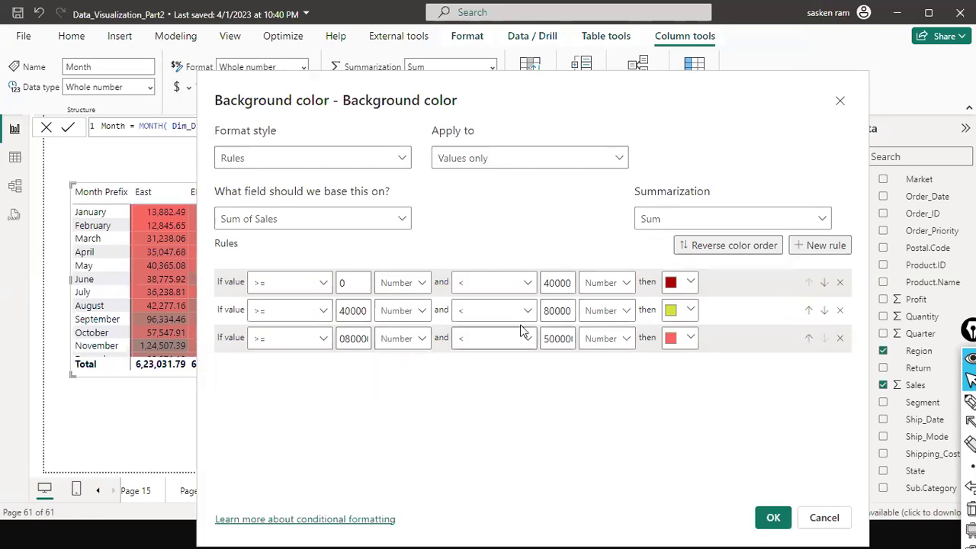
click(689, 342)
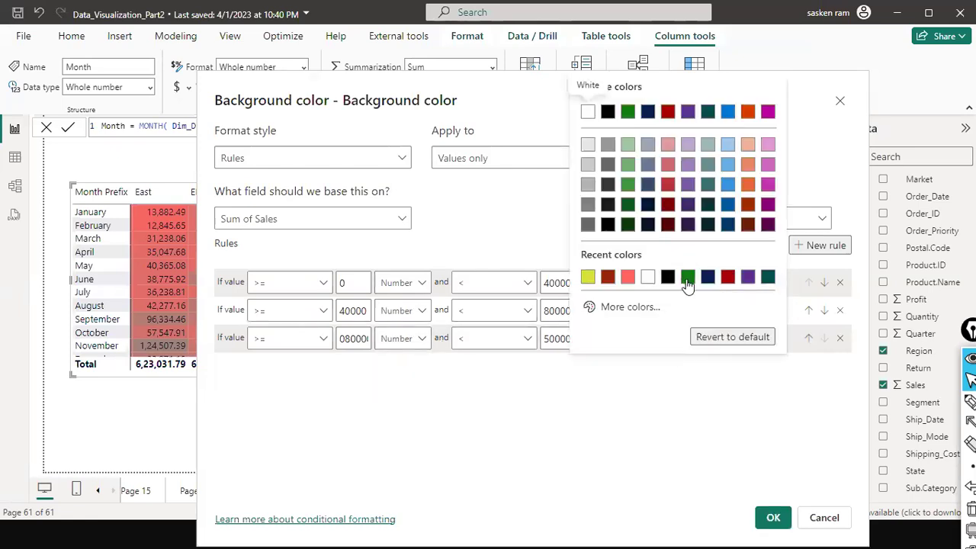
click(688, 279)
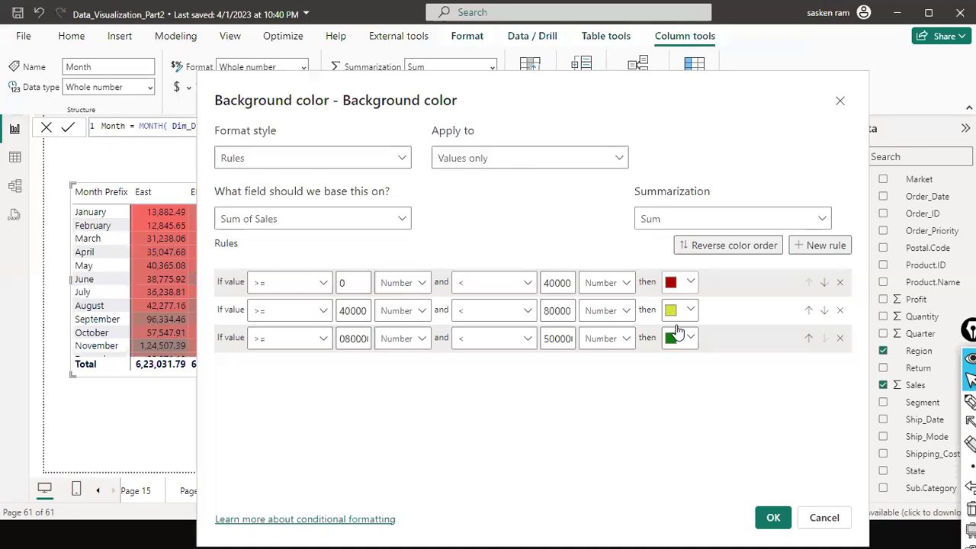
click(770, 521)
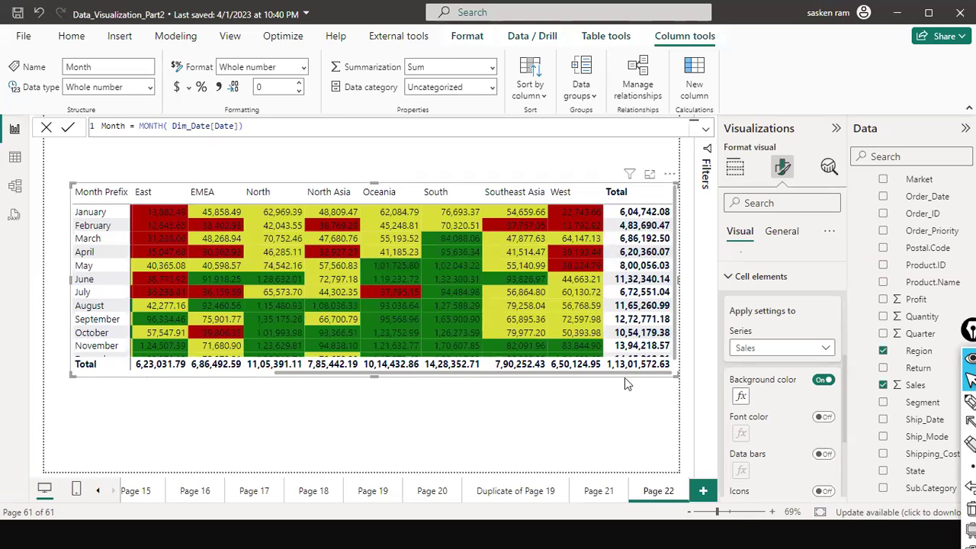
Collapse Cell elements and switch off both Row subtotals and Column subtotals.
click(764, 279)
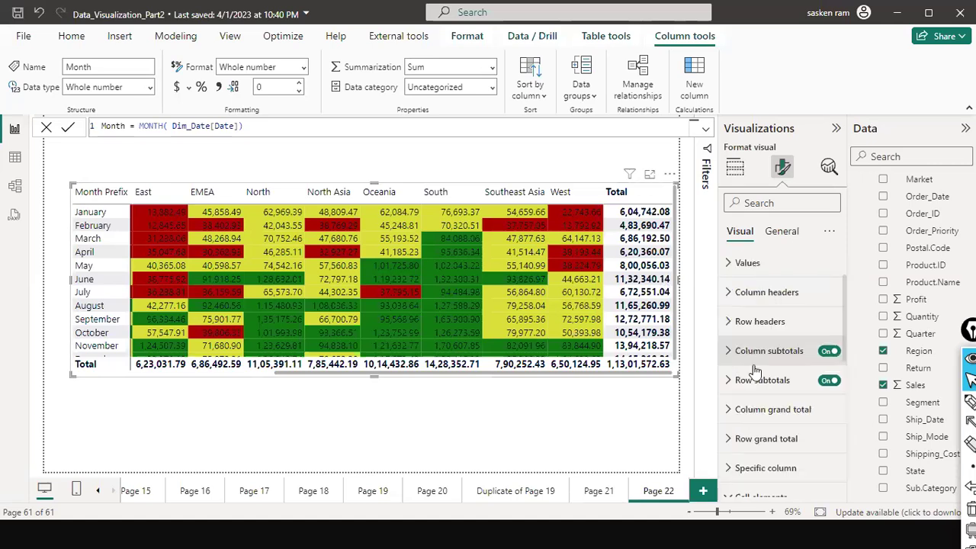
click(822, 386)
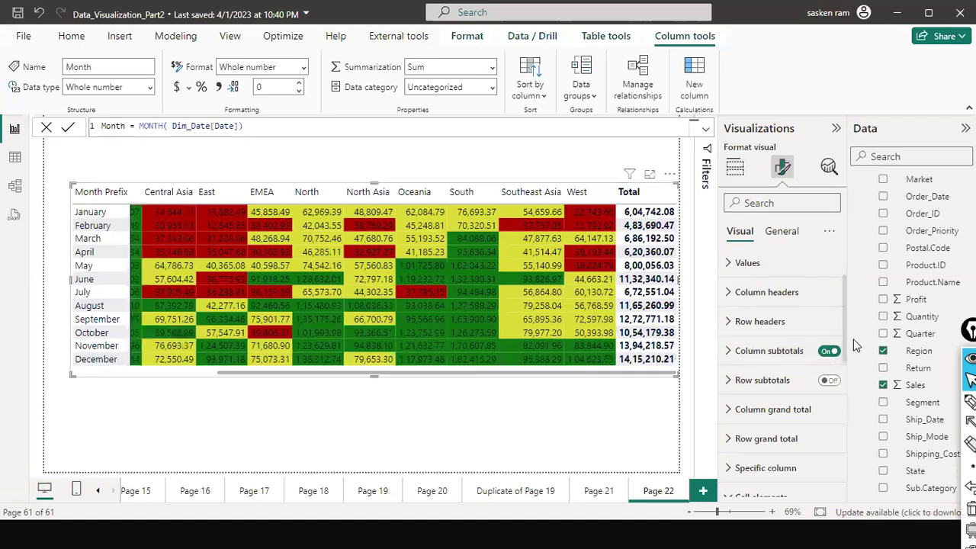
click(827, 354)
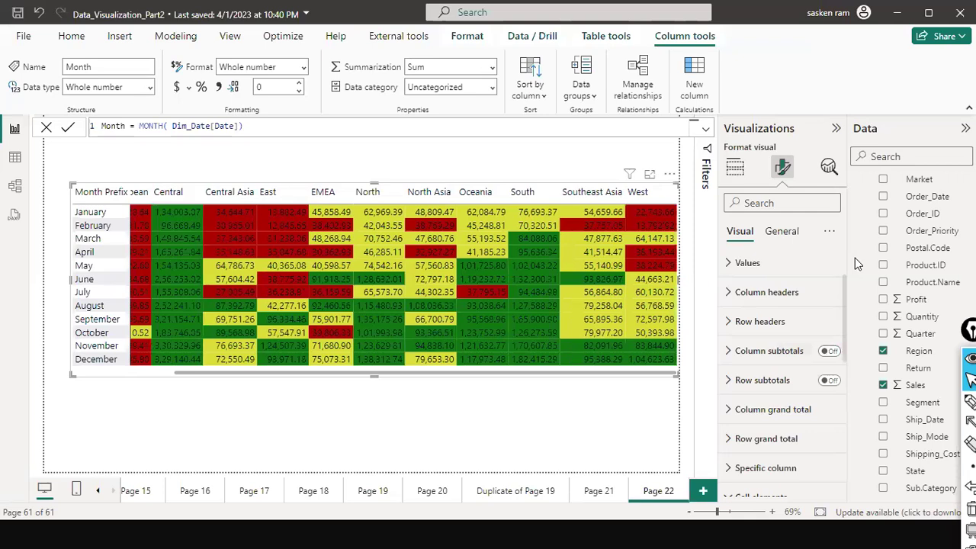
Review the background rules unchanged, then switch Font color on and open its conditional settings.
scroll(781, 321, down, 2)
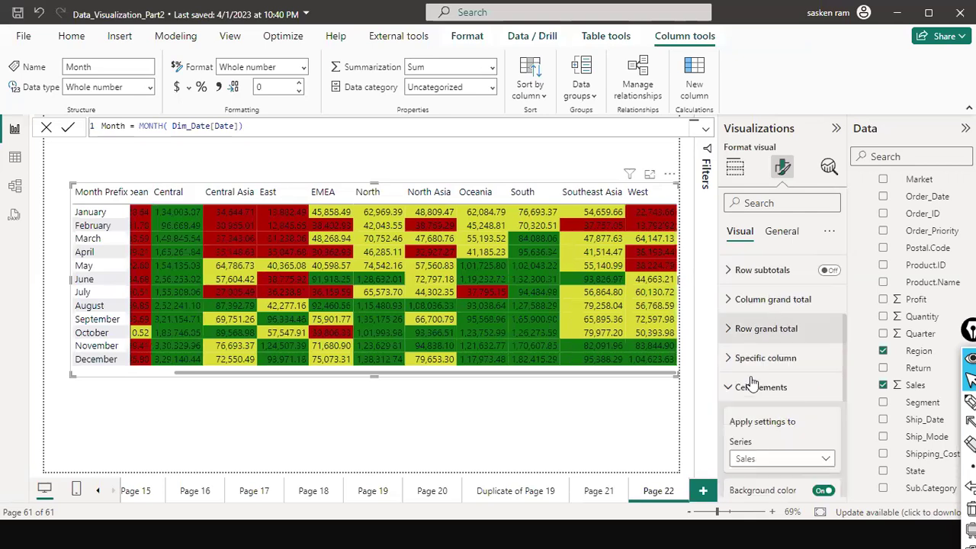
scroll(751, 385, down, 2)
scroll(770, 320, down, 2)
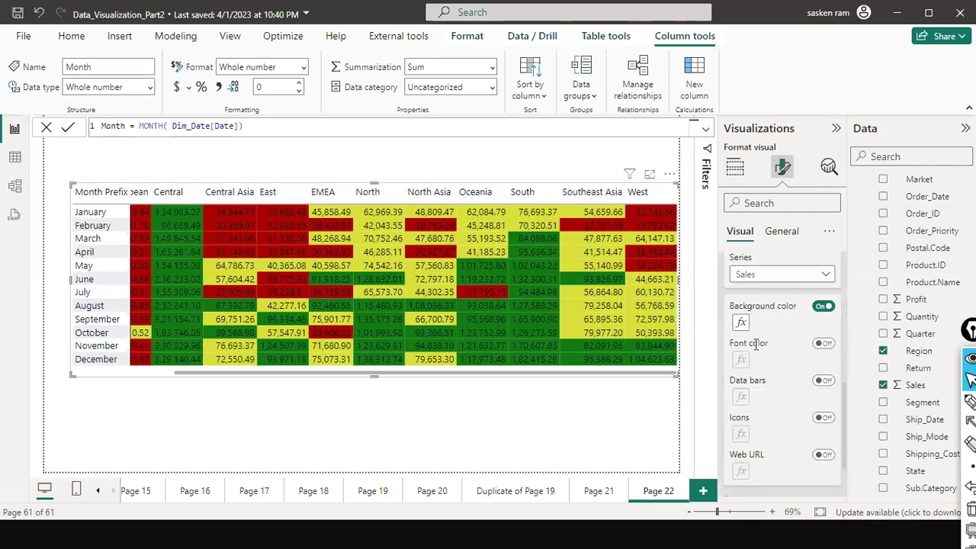
scroll(754, 343, down, 1)
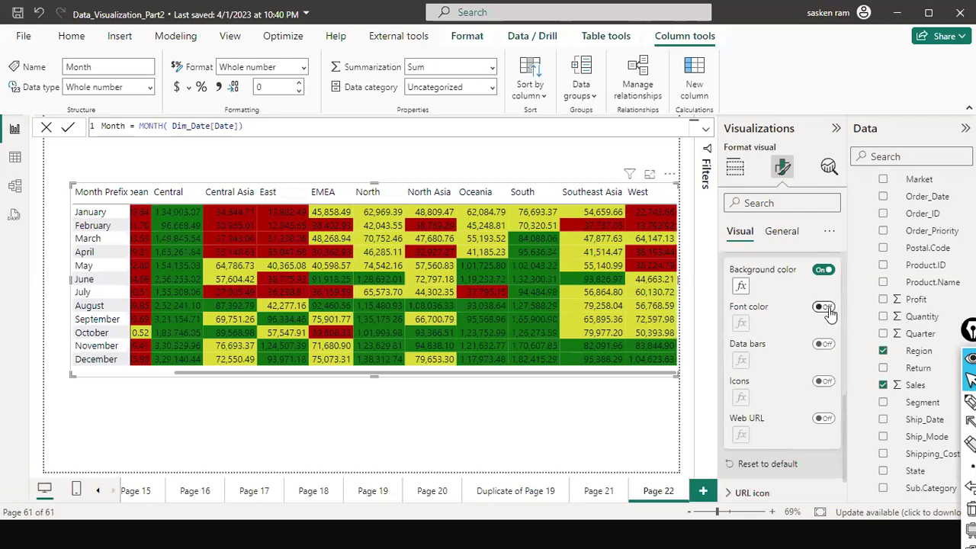
click(741, 287)
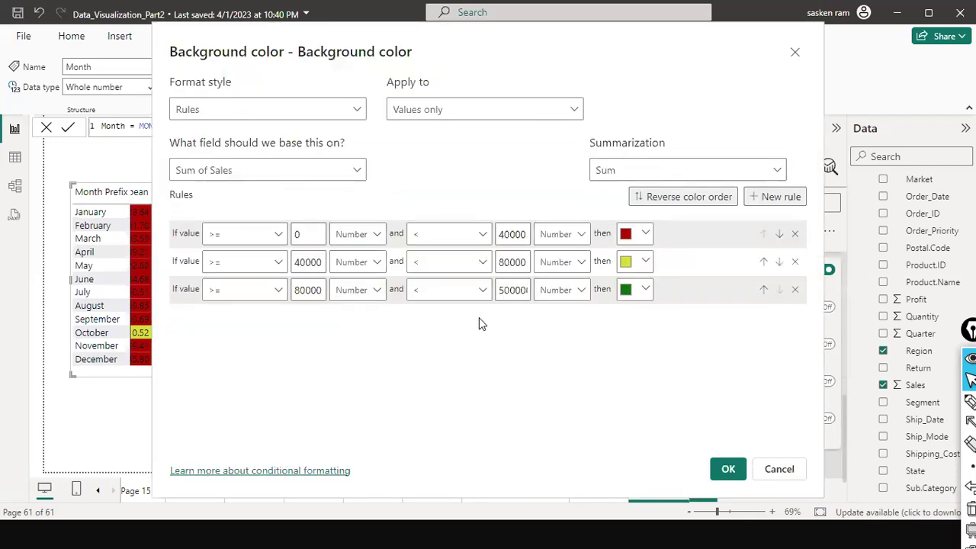
click(729, 467)
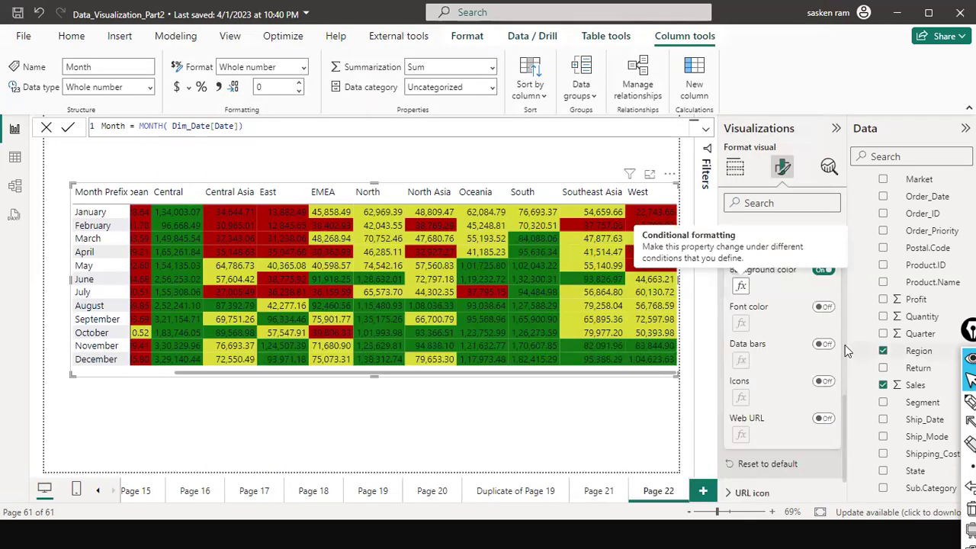
click(826, 307)
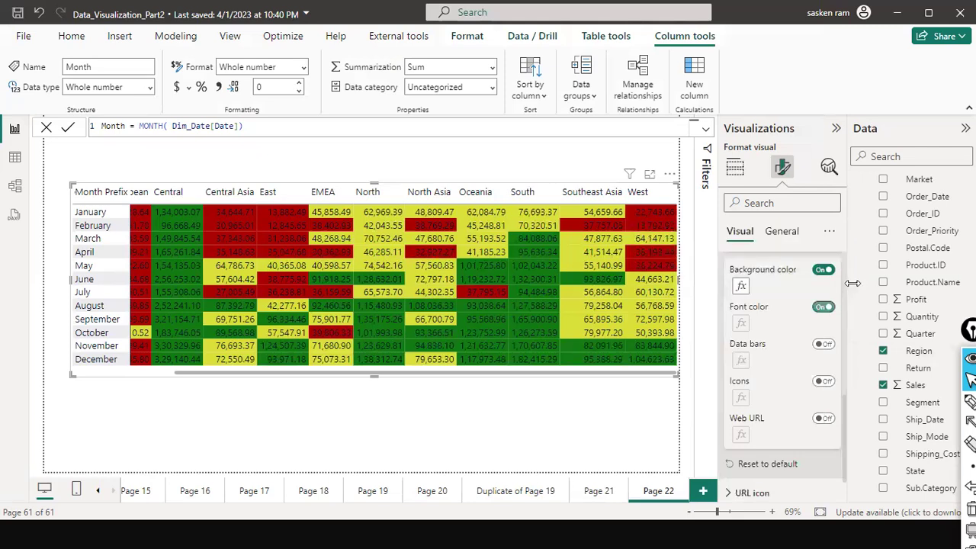
click(742, 325)
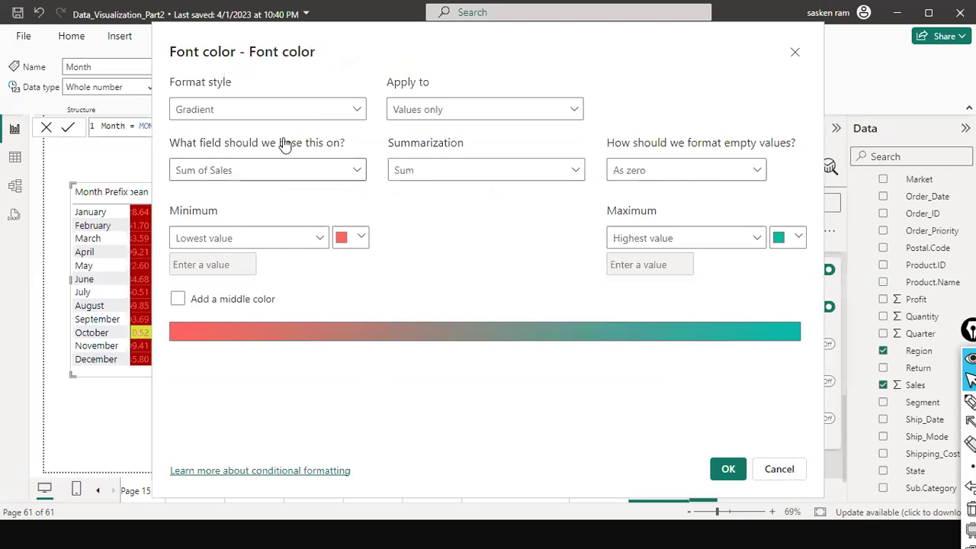
Switch font colouring to Rules with a first range up to 40000 in dark red.
click(267, 109)
click(262, 150)
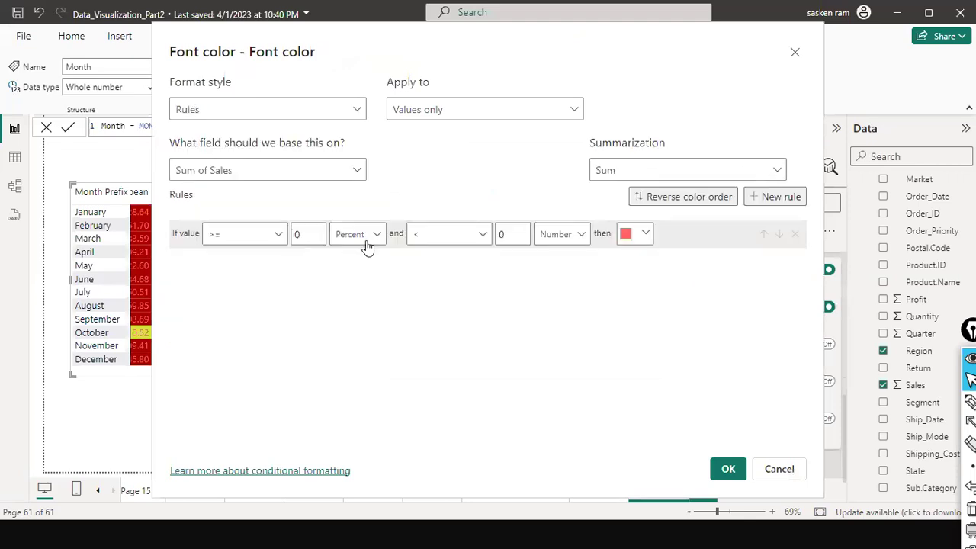
click(518, 234)
key(BackSpace)
text(40000)
key(ctrl+a)
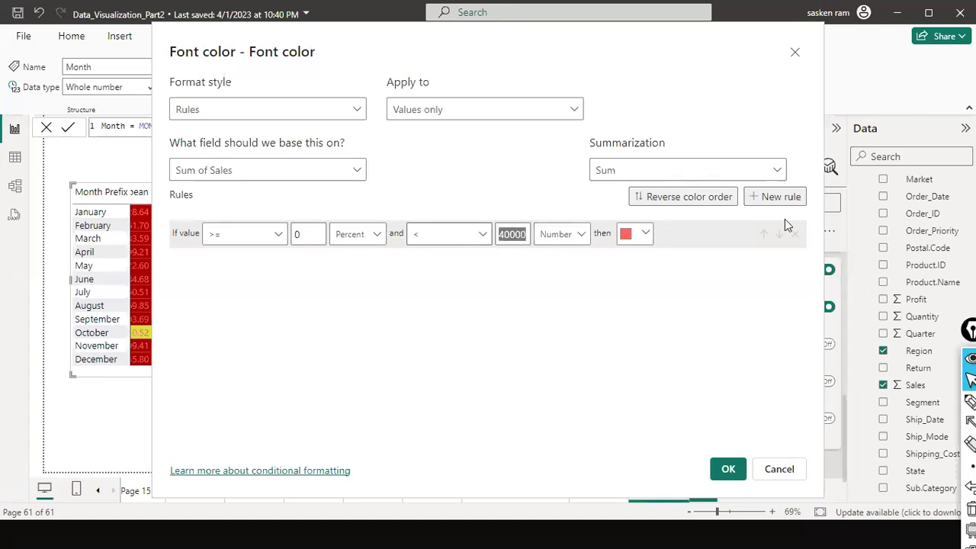
click(652, 244)
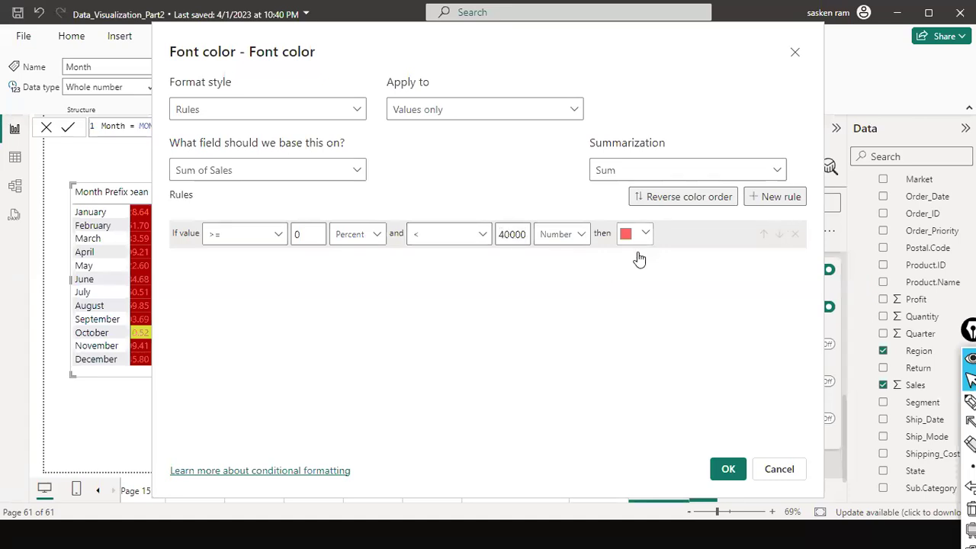
click(638, 257)
click(623, 252)
Add a second font rule from 40000 to 80000 coloured yellow.
click(797, 199)
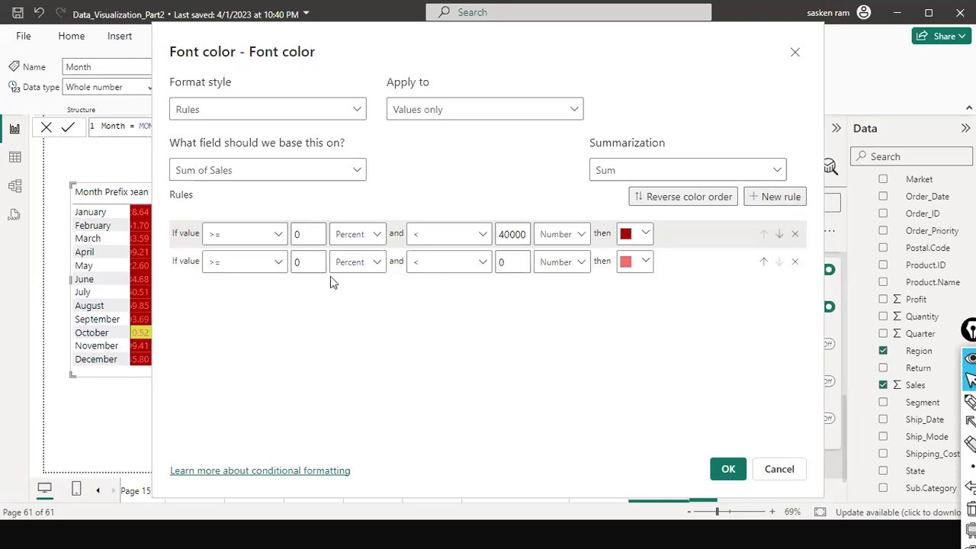
click(508, 261)
text(80000)
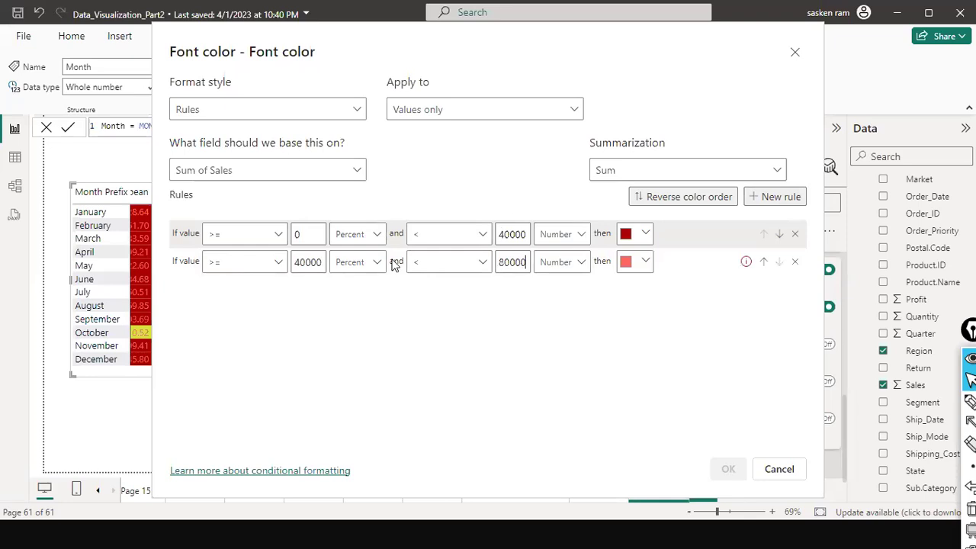
click(645, 262)
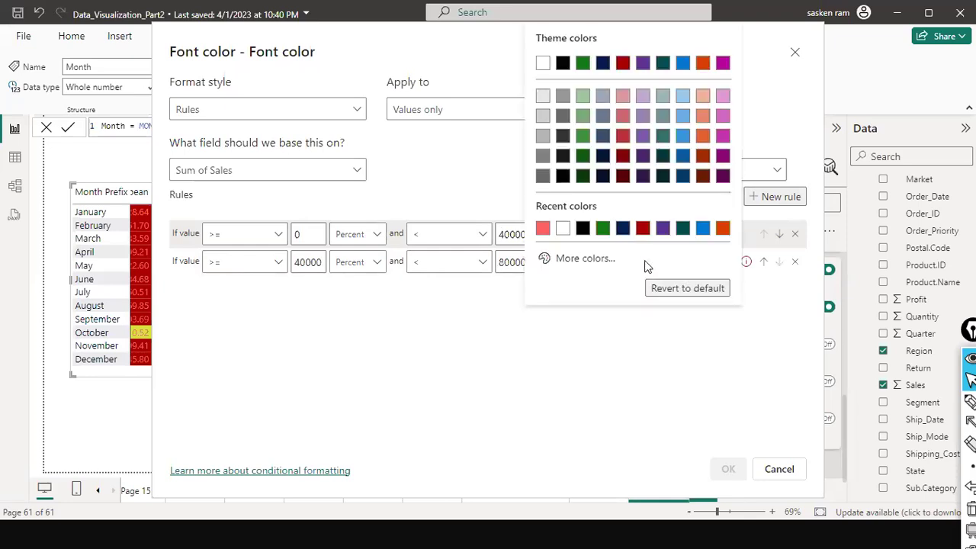
click(562, 260)
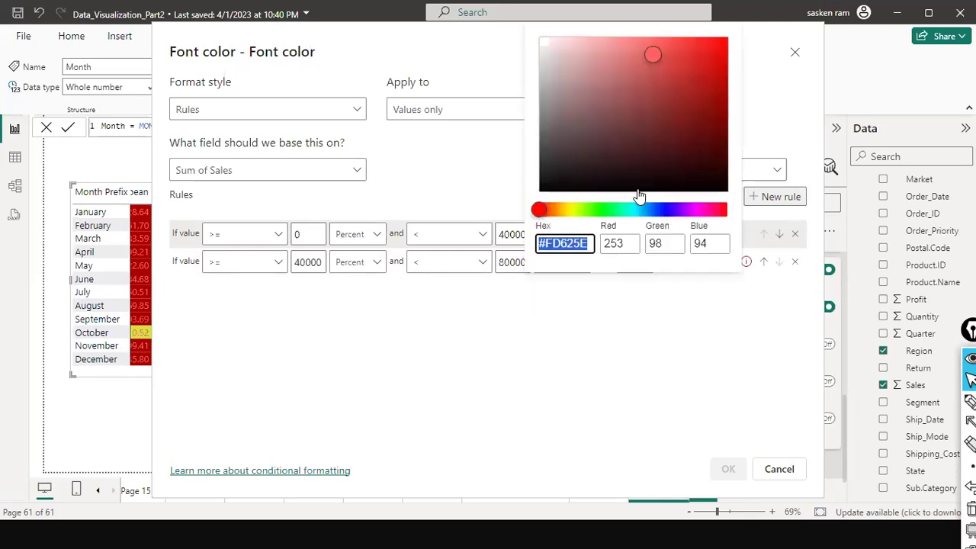
click(570, 213)
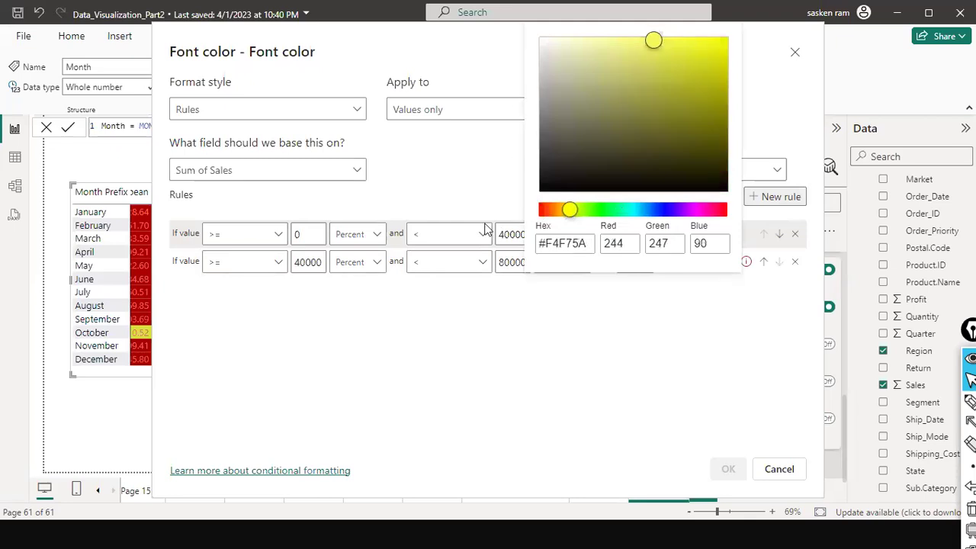
click(742, 218)
Add a third font rule from 80000 to 100000.
click(785, 200)
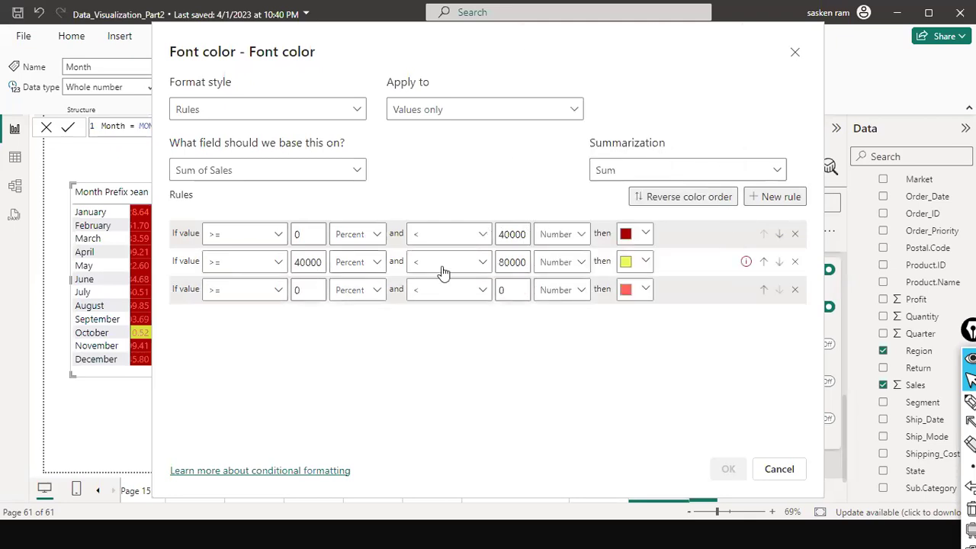
double_click(510, 262)
key(ctrl+c)
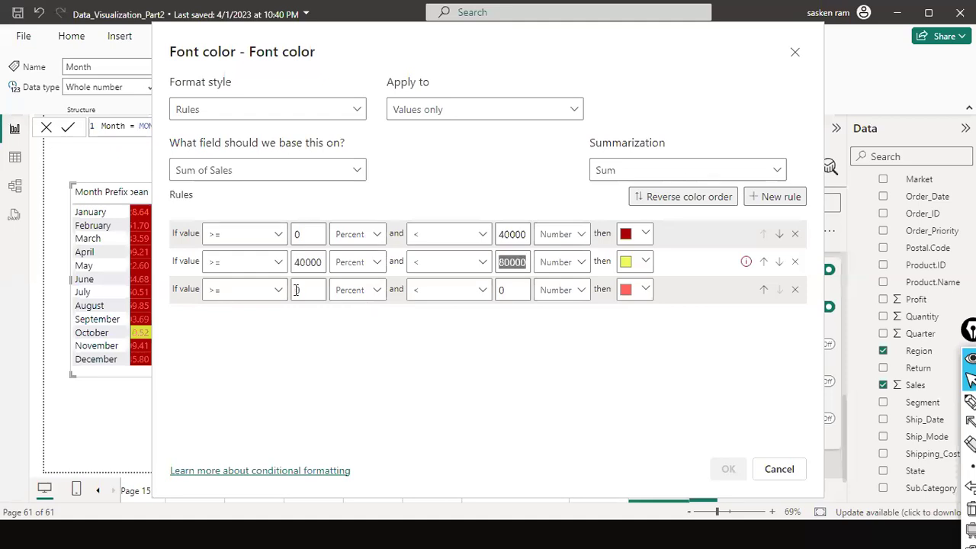
click(304, 290)
key(BackSpace)
key(ctrl+v)
click(495, 291)
text(100000)
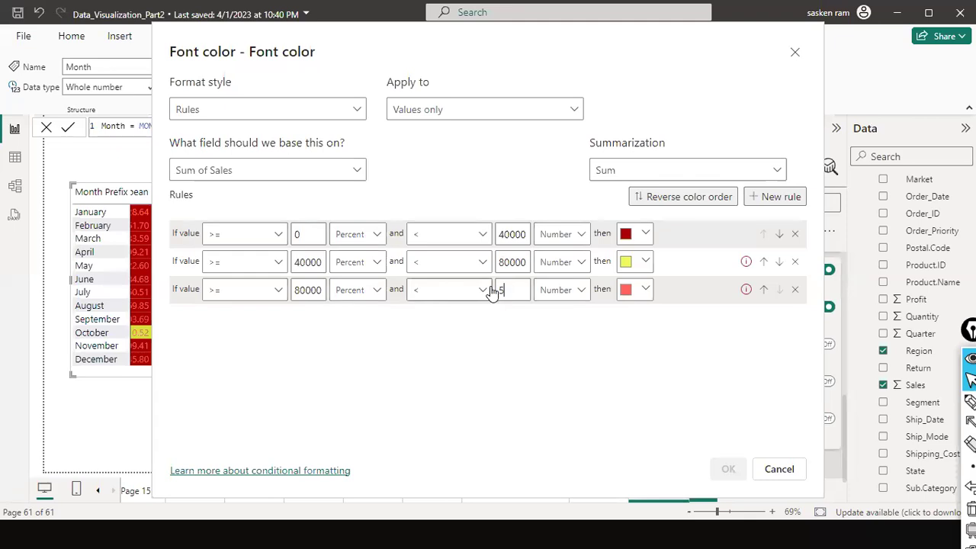
Measure all three font rules as Number, give the highest range dark green, and apply.
click(358, 234)
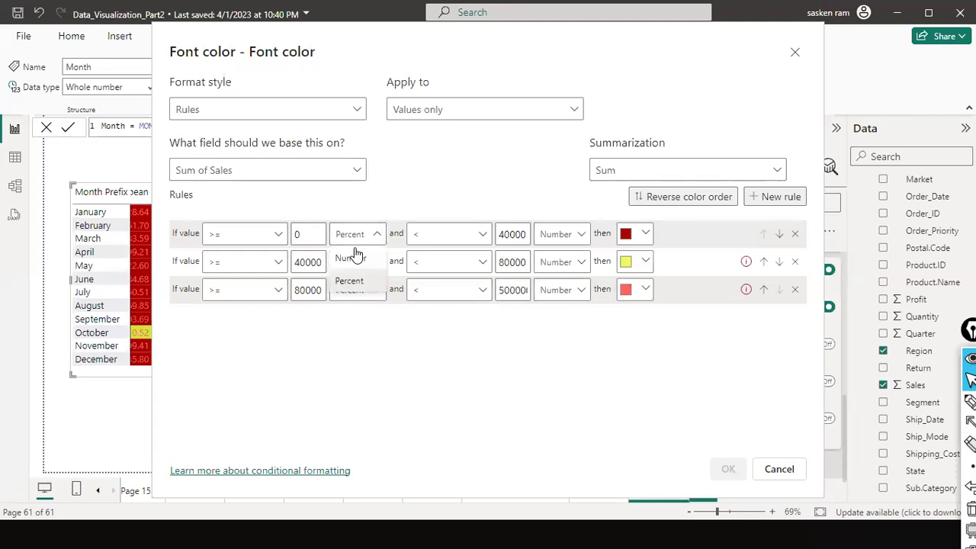
click(349, 257)
click(354, 263)
click(342, 285)
click(343, 291)
click(349, 314)
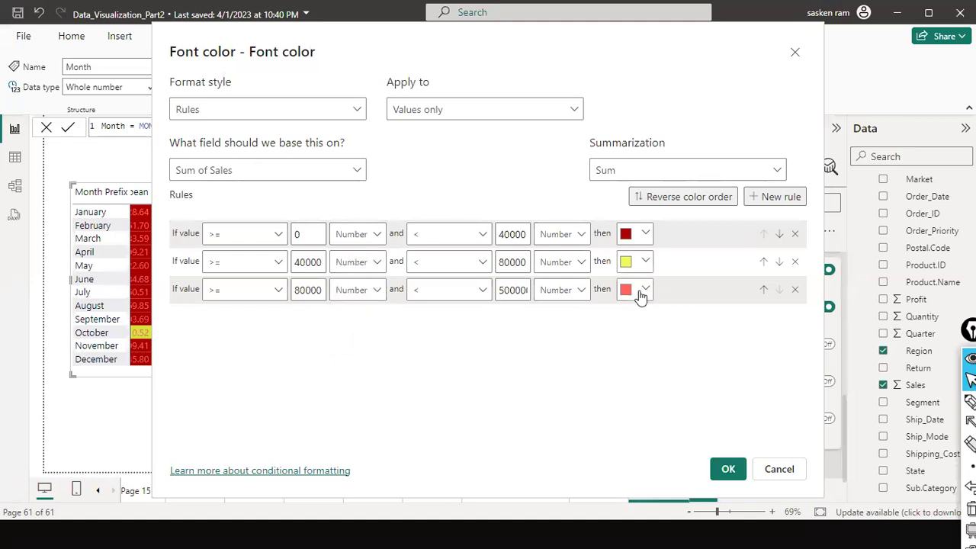
click(640, 293)
click(621, 229)
click(726, 467)
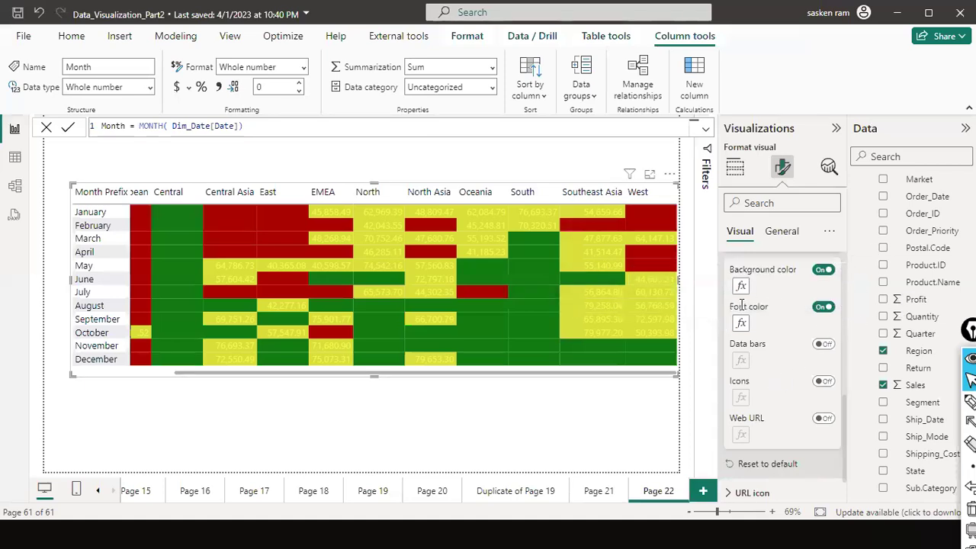
Copy the yellow background rule's hex value #D9E138 from the background colour rules.
click(743, 288)
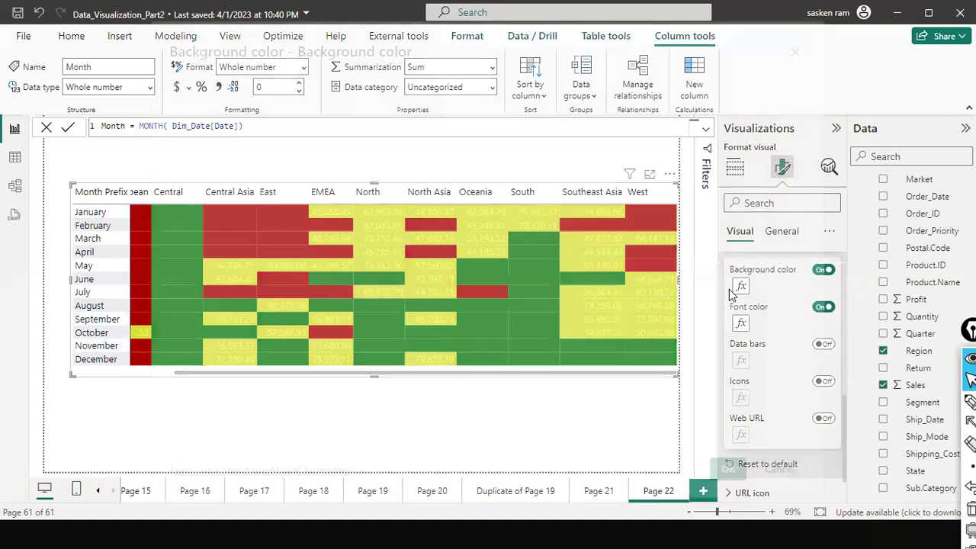
click(647, 262)
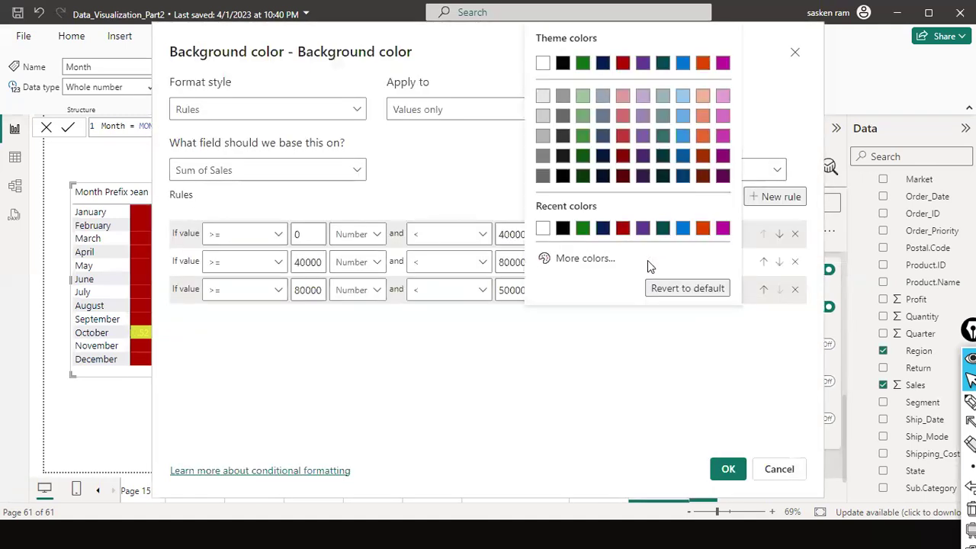
click(589, 260)
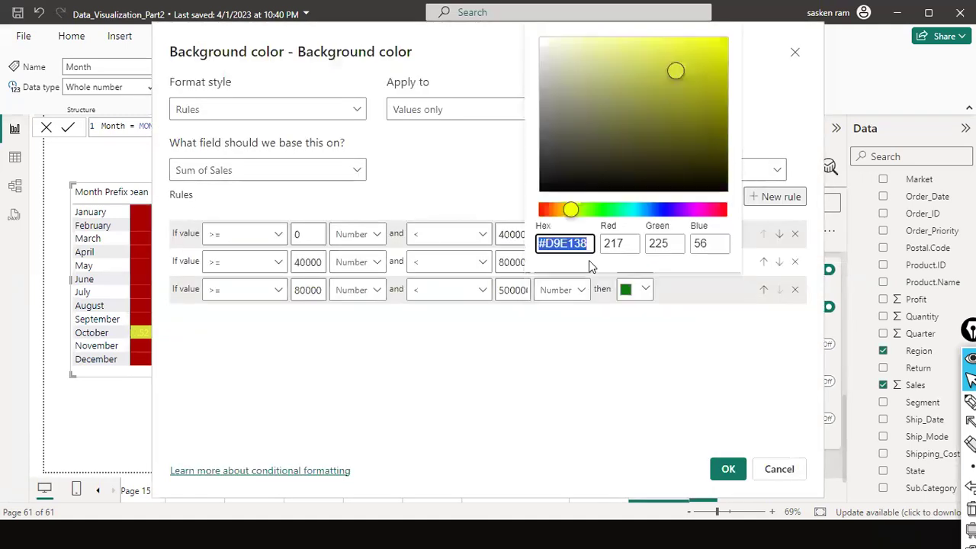
click(581, 244)
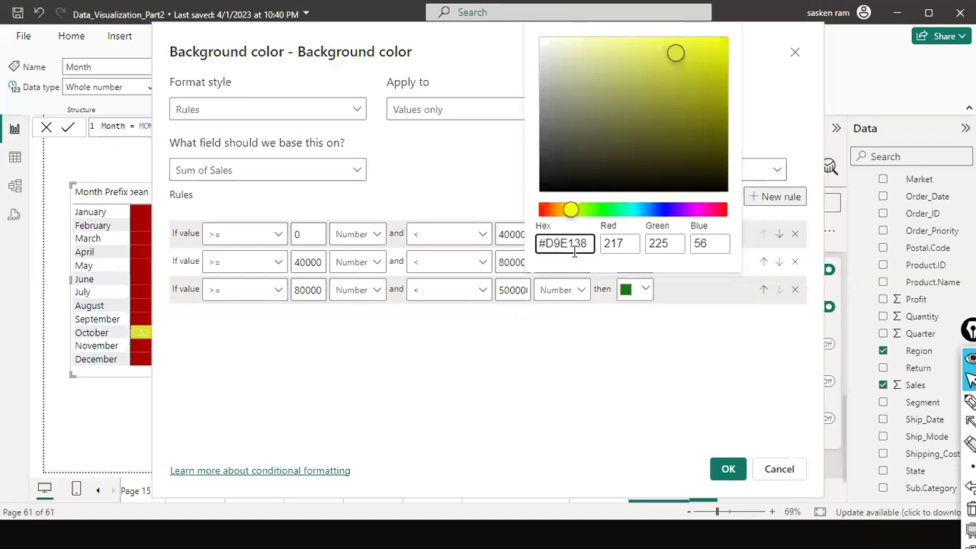
double_click(575, 250)
key(ctrl+c)
click(517, 215)
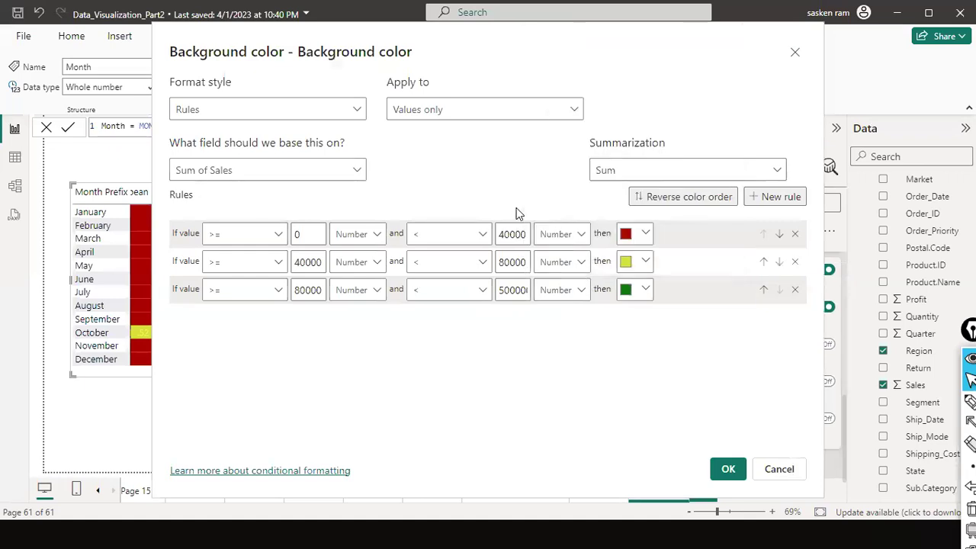
click(766, 470)
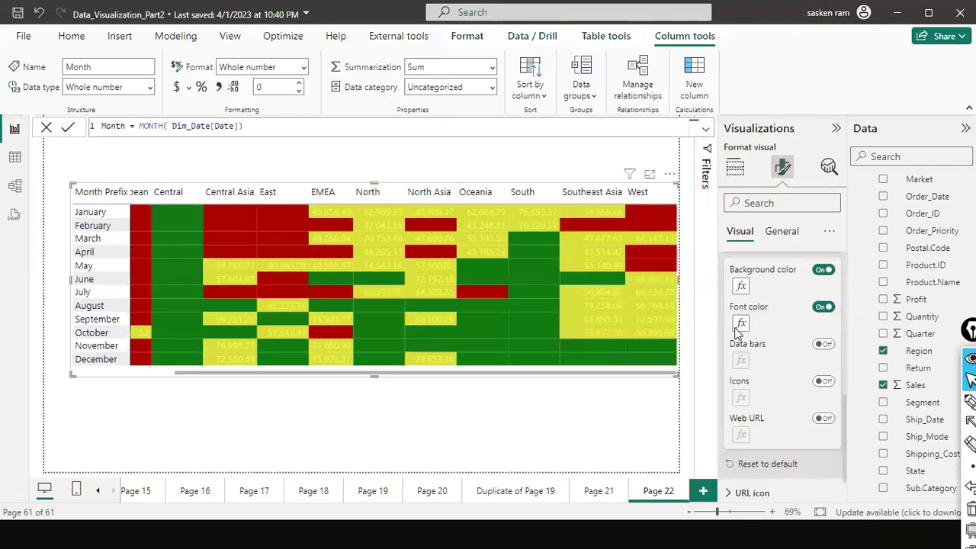
Set the yellow font rule's colour to #D9E138 and apply the font colour rules.
click(739, 325)
click(647, 262)
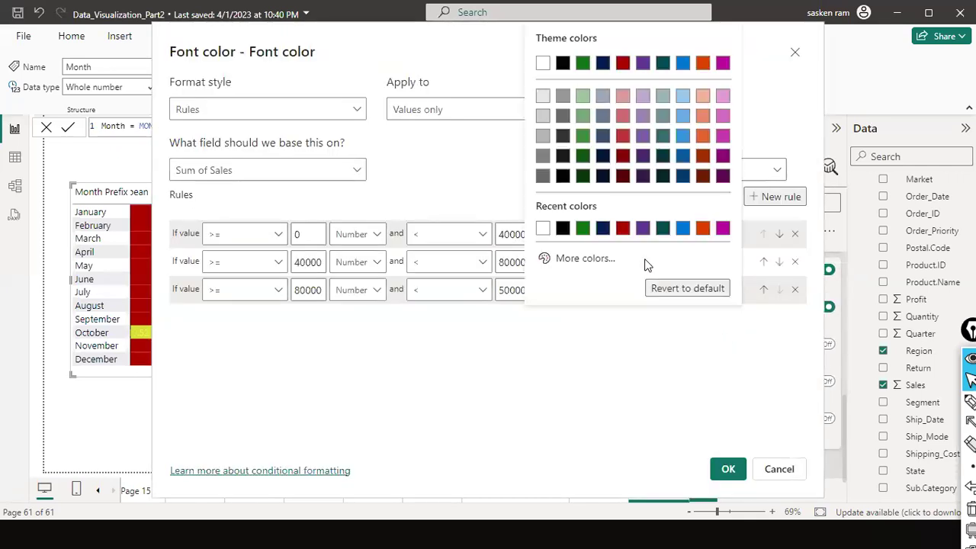
click(583, 259)
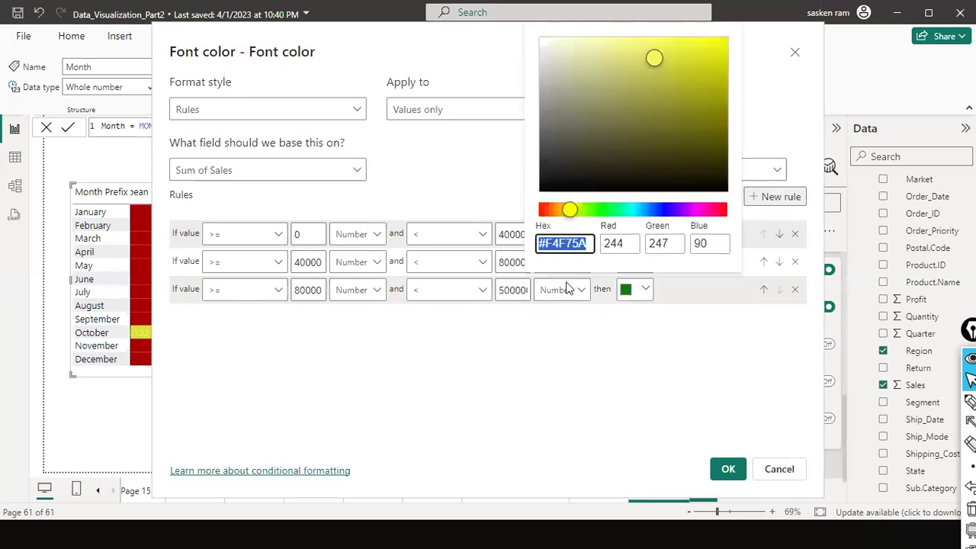
key(ctrl+v)
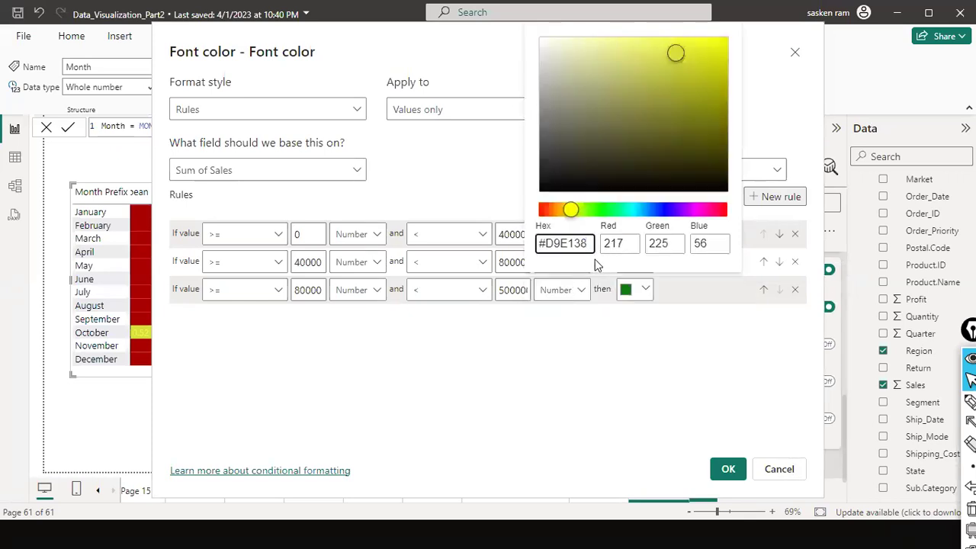
click(512, 209)
click(728, 470)
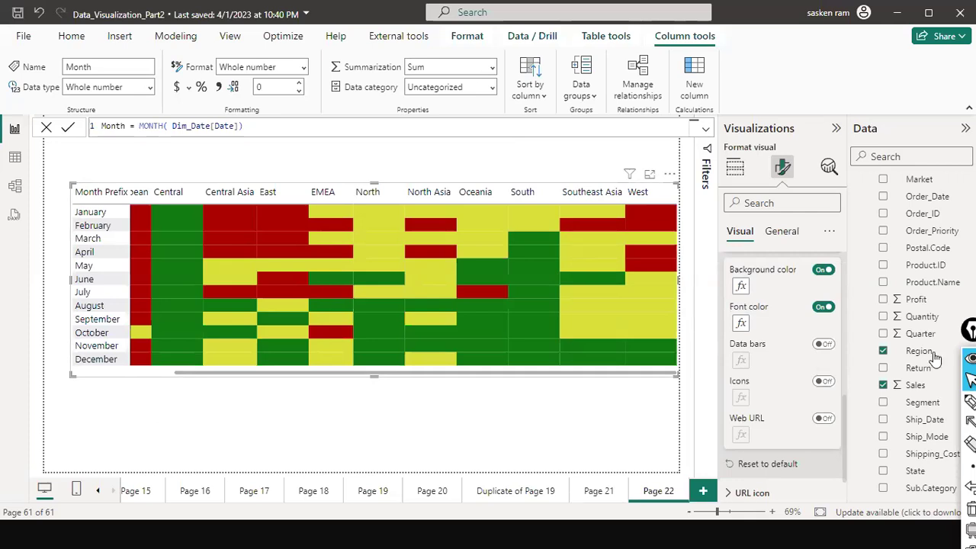
scroll(786, 309, up, 3)
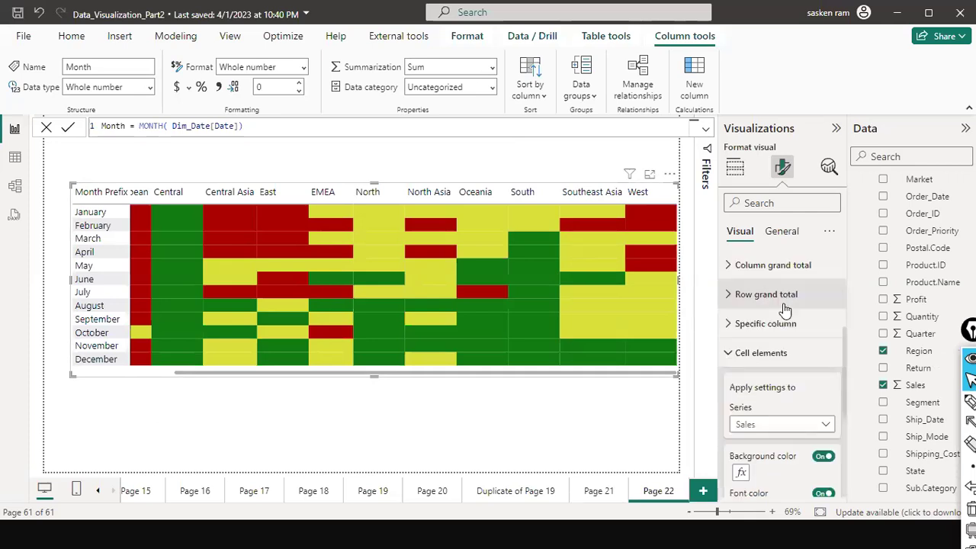
scroll(786, 309, up, 3)
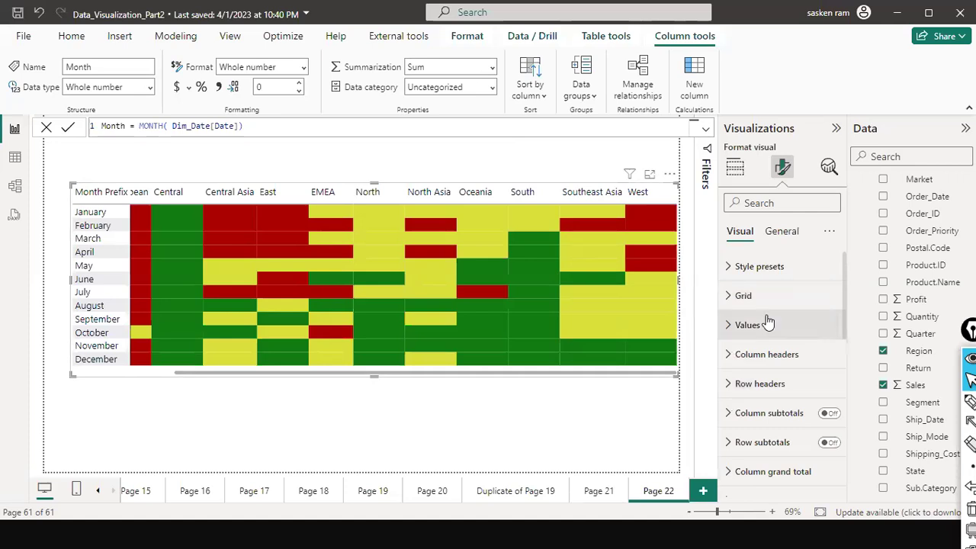
click(767, 323)
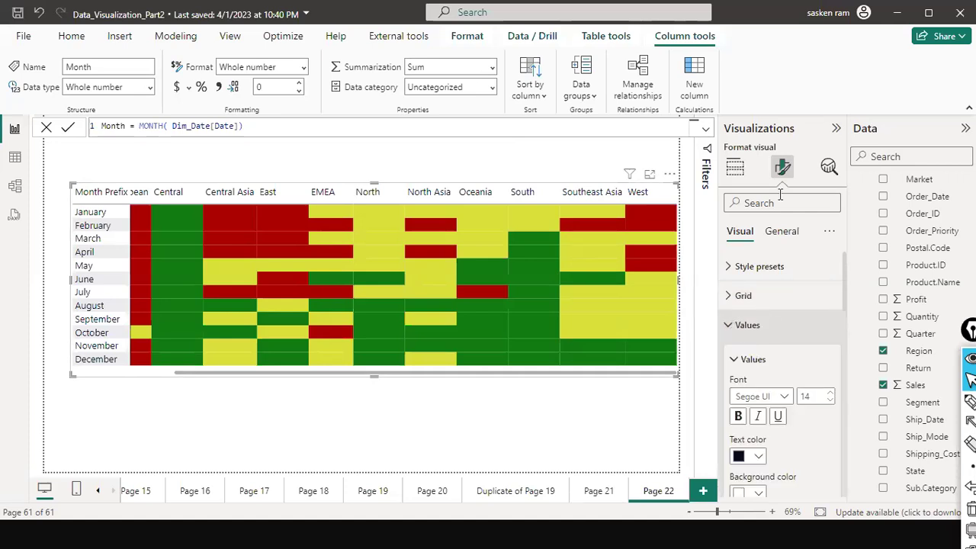
text(label)
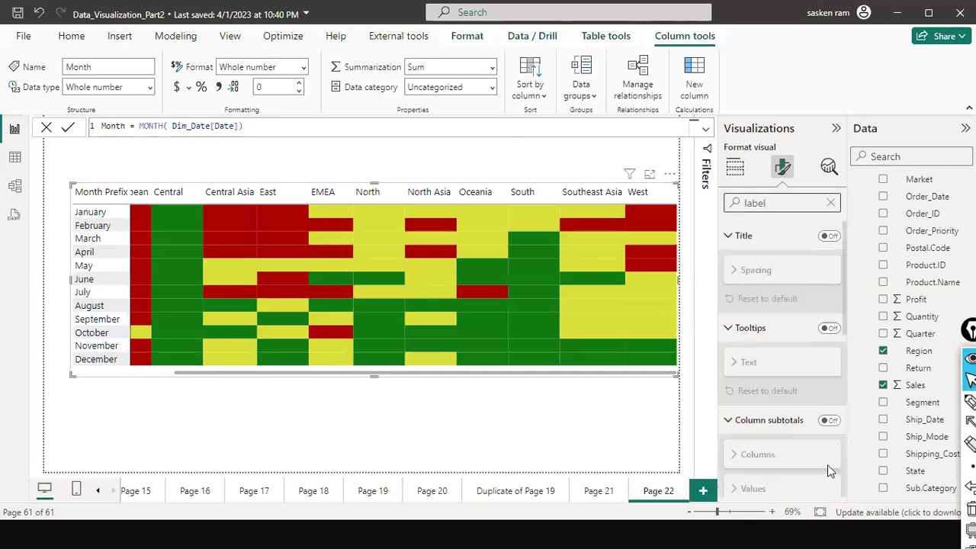
scroll(822, 460, down, 5)
scroll(822, 461, up, 2)
scroll(822, 460, down, 2)
scroll(822, 467, up, 5)
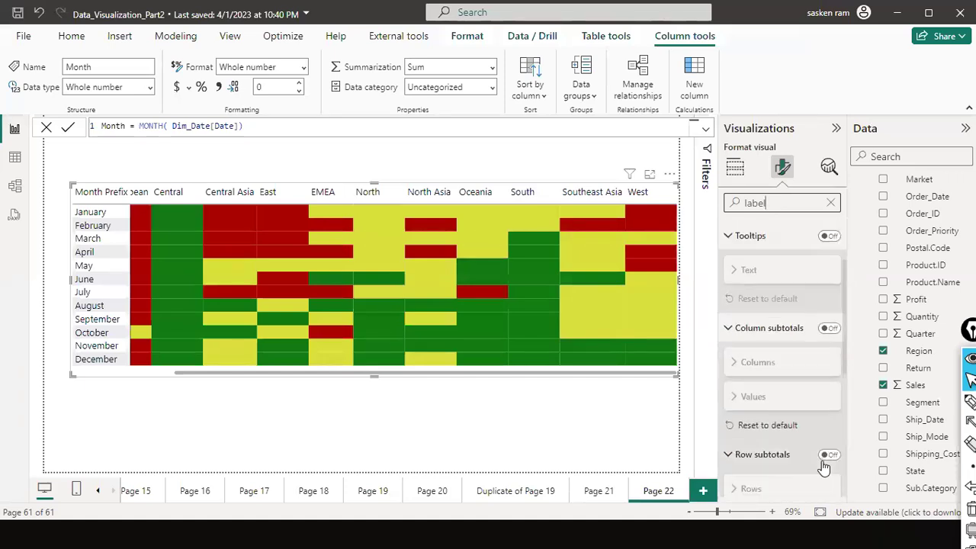
click(830, 204)
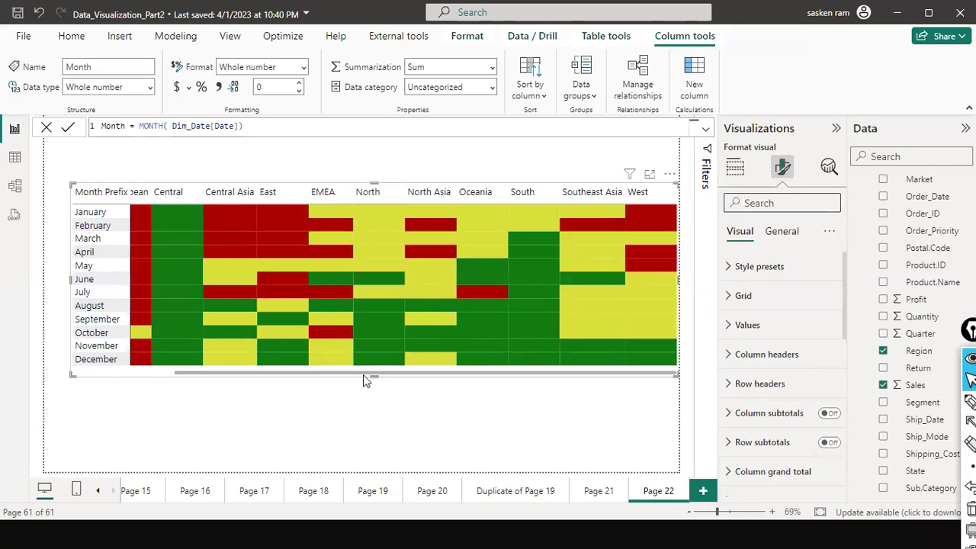
click(363, 404)
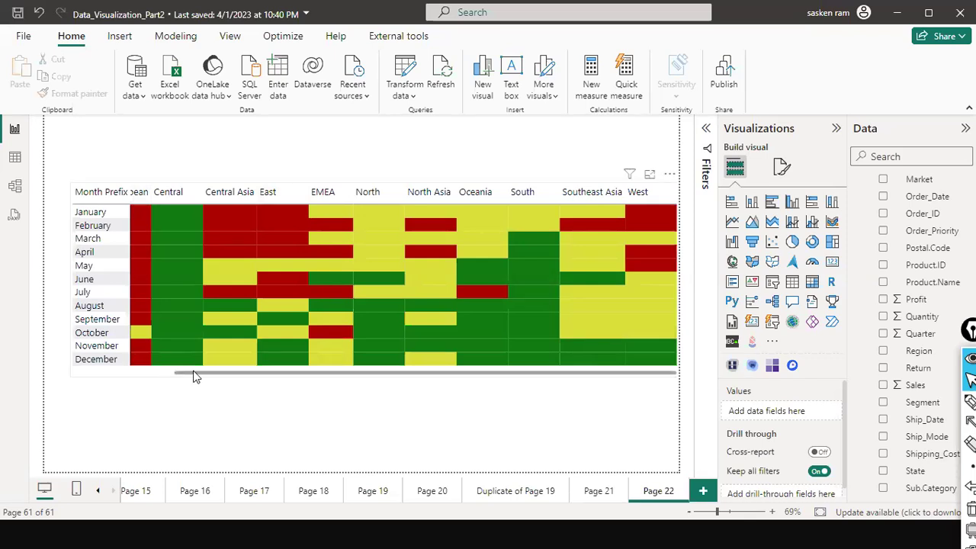
drag(192, 373, 94, 374)
drag(214, 374, 510, 394)
drag(296, 373, 160, 385)
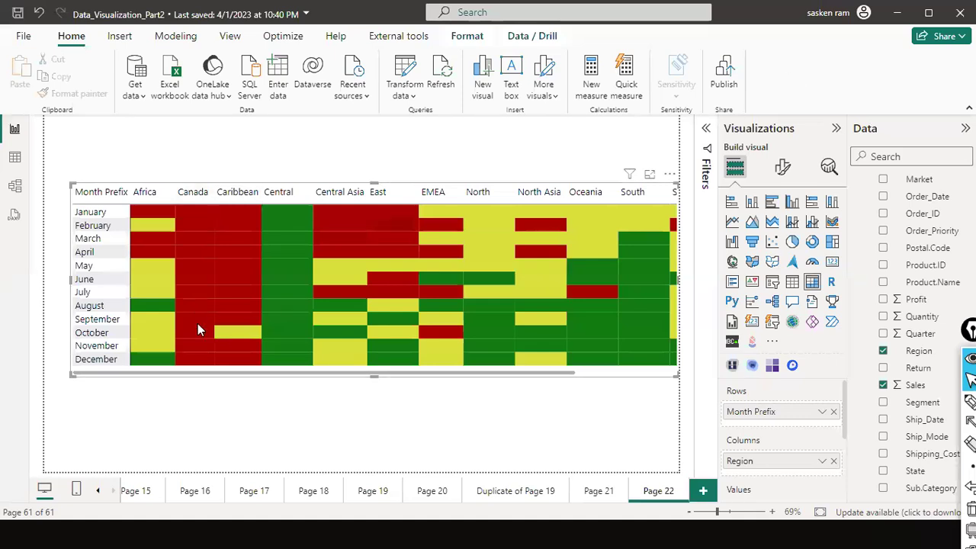
drag(248, 375, 386, 387)
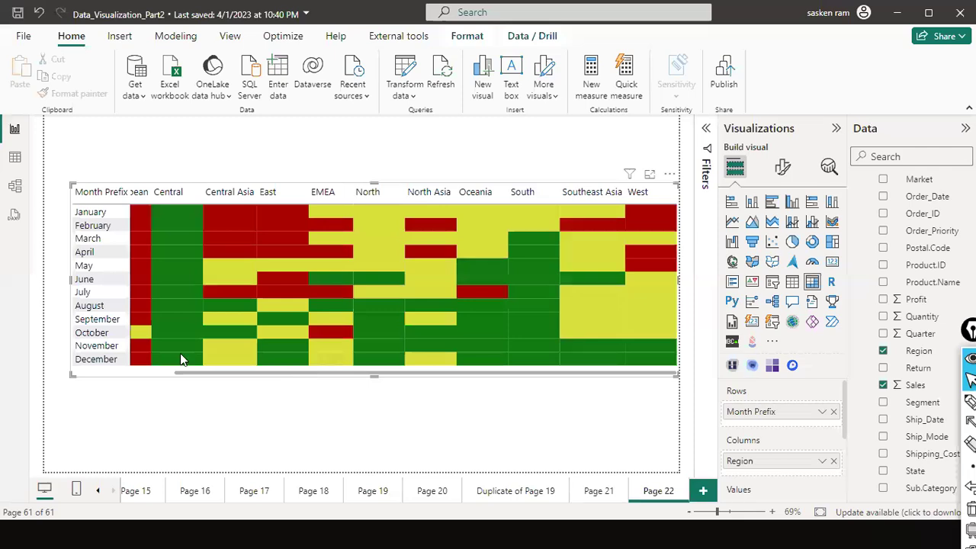
scroll(323, 267, left, 3)
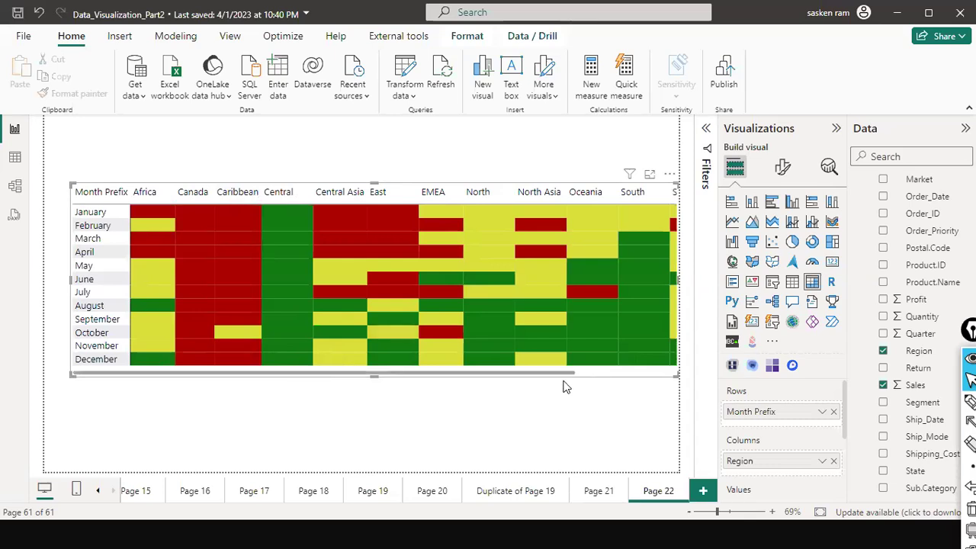
scroll(564, 381, down, 3)
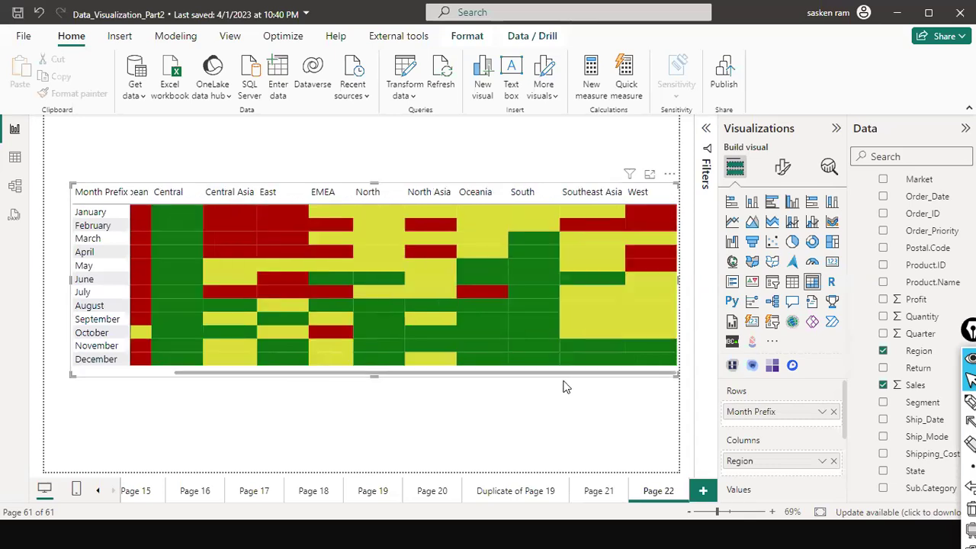
Reselect the heatmap matrix, then add a new blank Page 23 to the report.
click(294, 151)
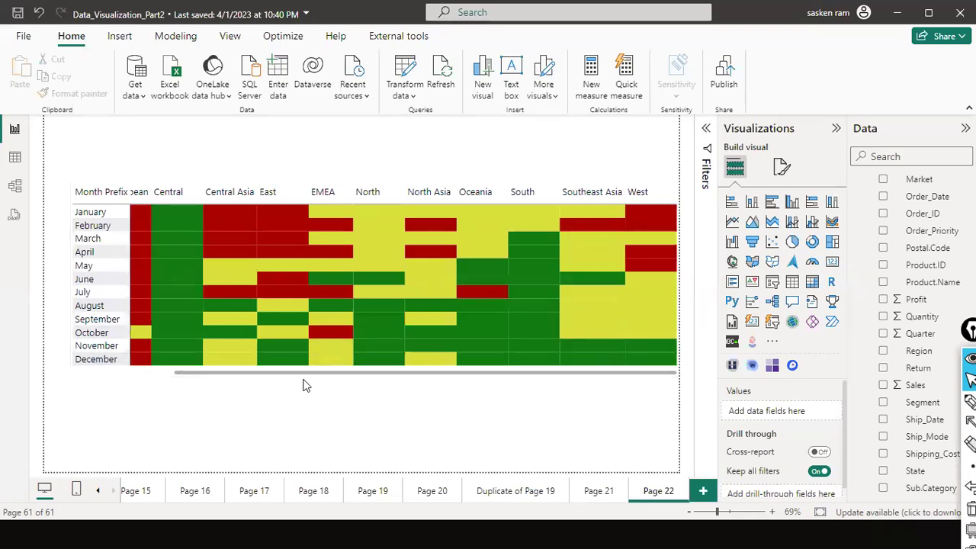
click(190, 377)
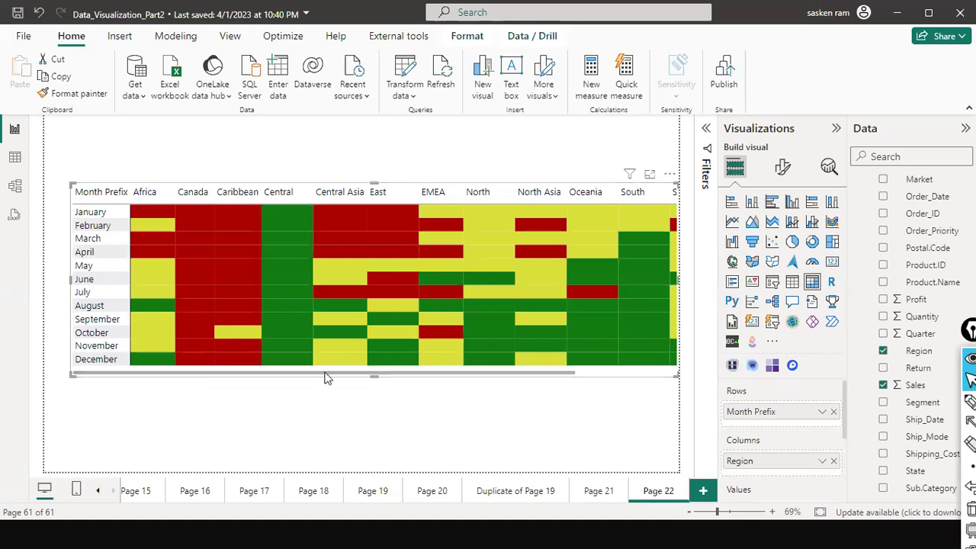
click(644, 373)
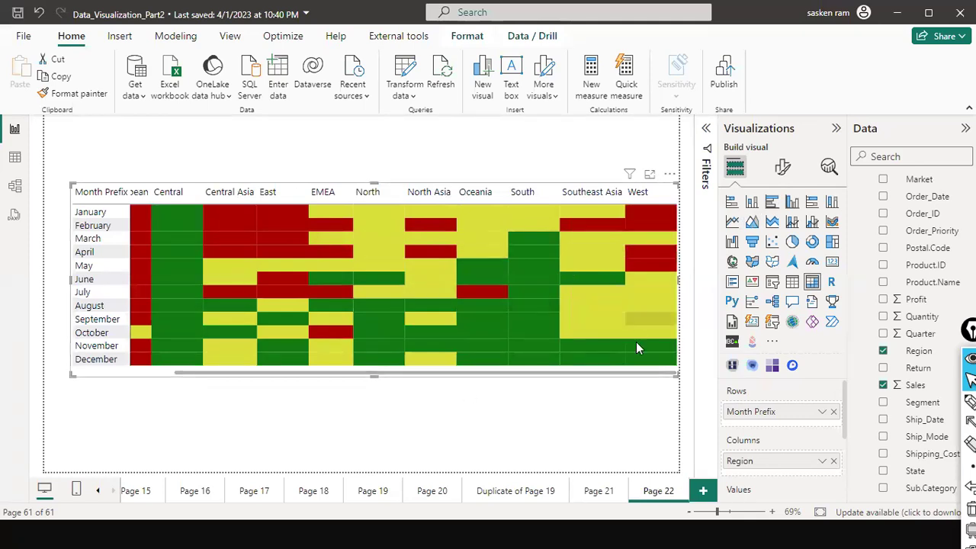
click(703, 492)
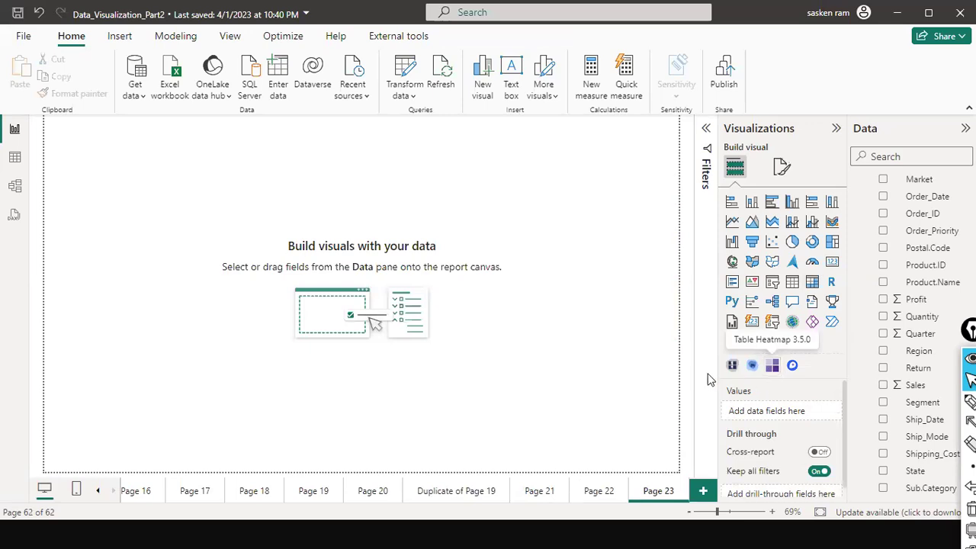
Browse the Get more visuals gallery and close it without adding anything.
click(770, 345)
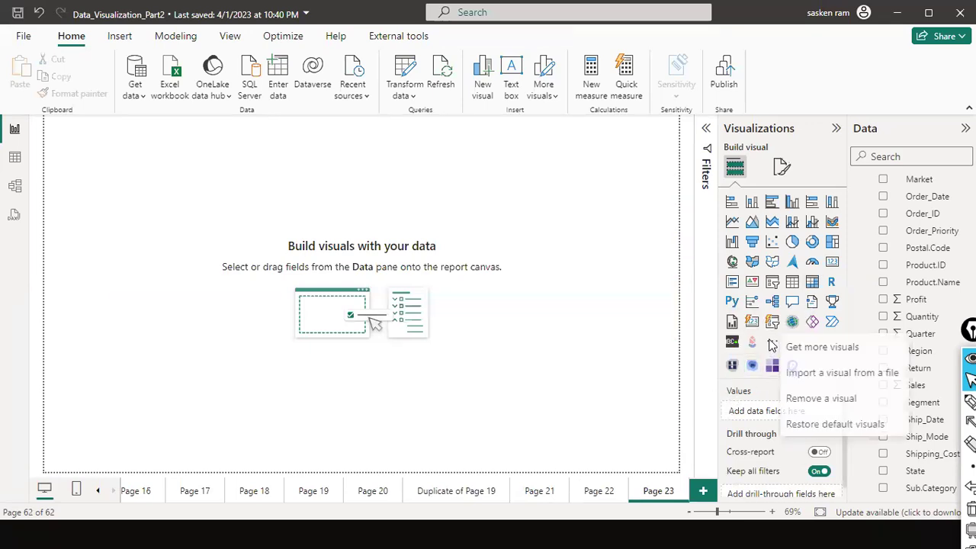
key(Escape)
click(772, 316)
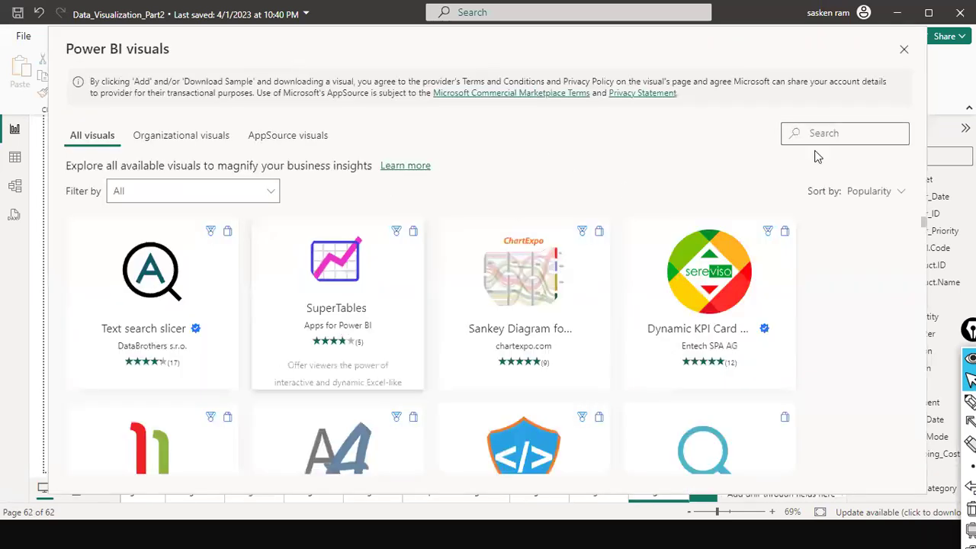
click(831, 130)
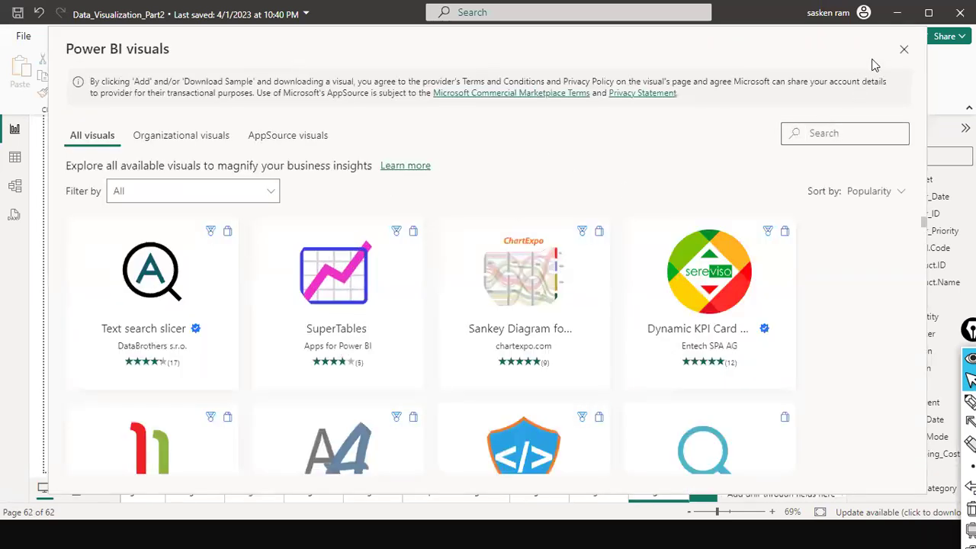
click(906, 52)
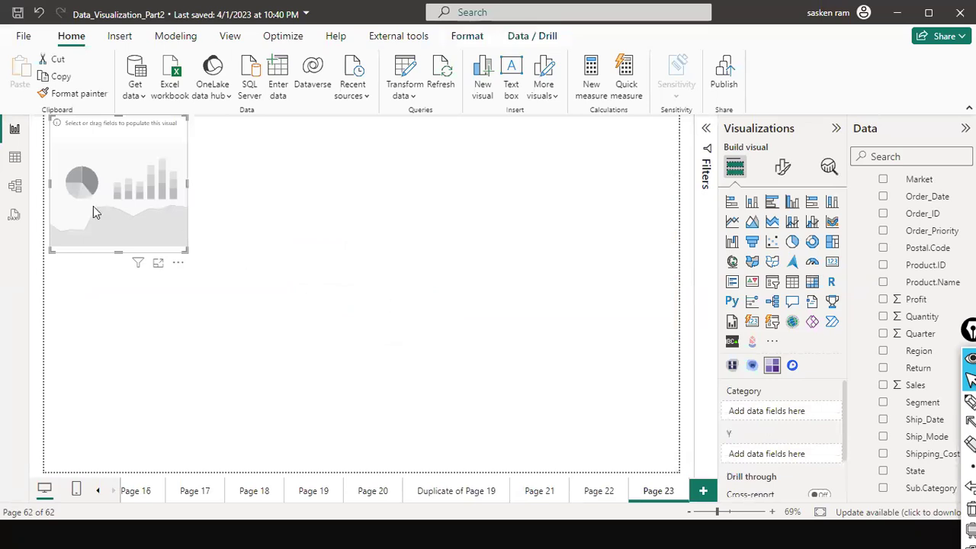
Place a Table Heatmap visual on Page 23, delete it, and switch to PowerPoint.
drag(95, 210, 213, 282)
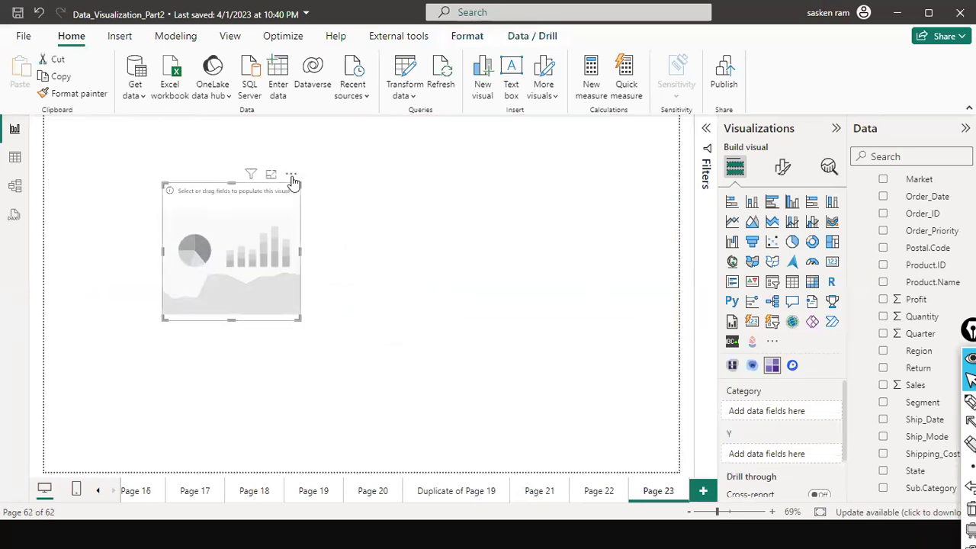
click(292, 174)
click(827, 401)
scroll(773, 456, down, 1)
scroll(773, 456, up, 1)
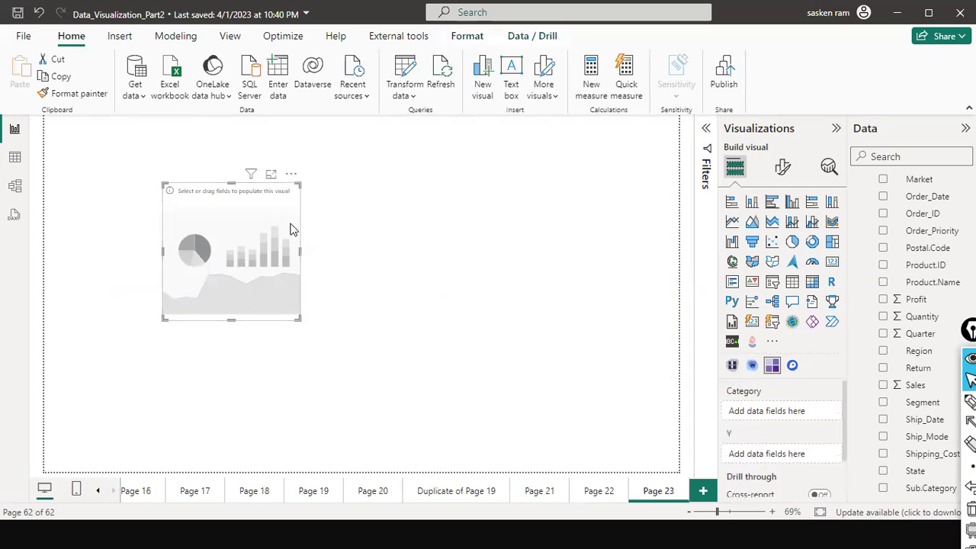
click(292, 175)
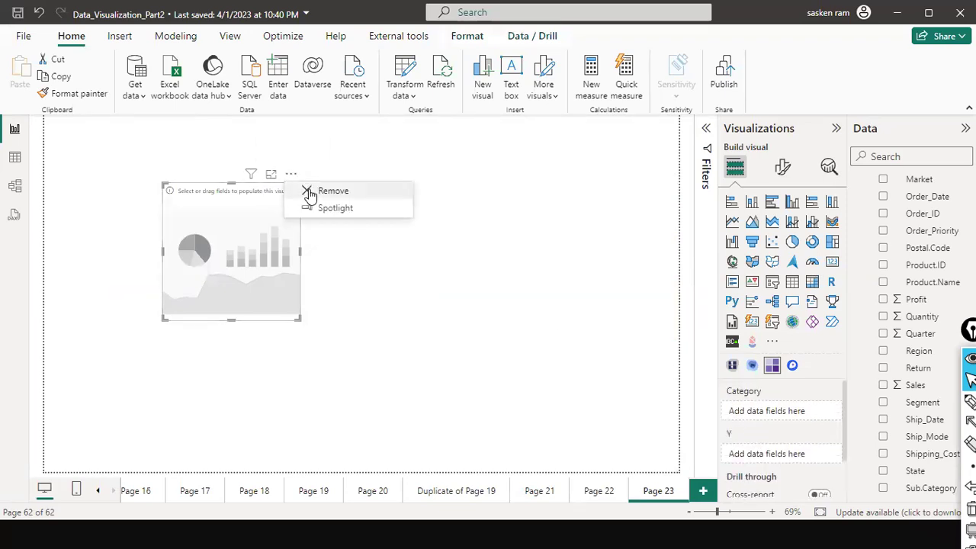
click(313, 192)
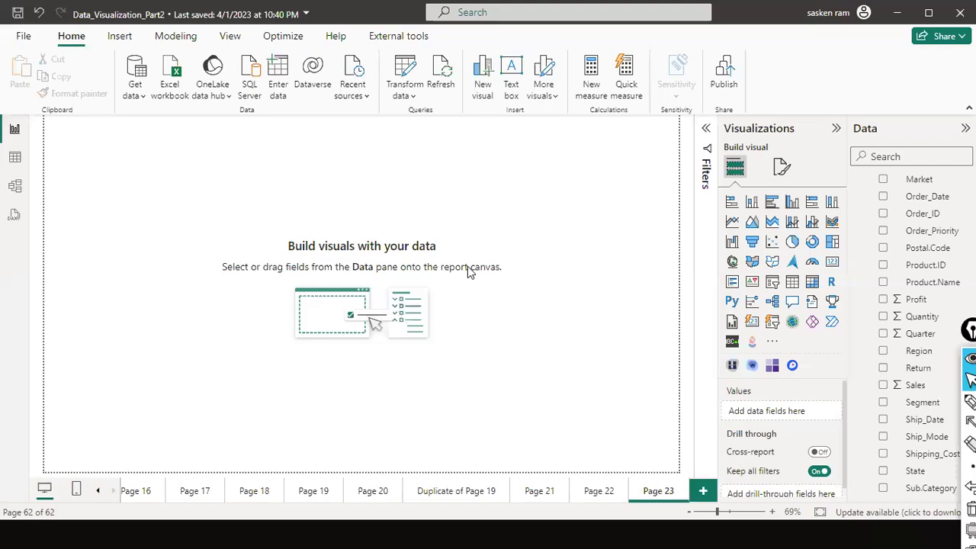
key(alt+Tab)
key(alt+Tab)
key(alt+Tab)
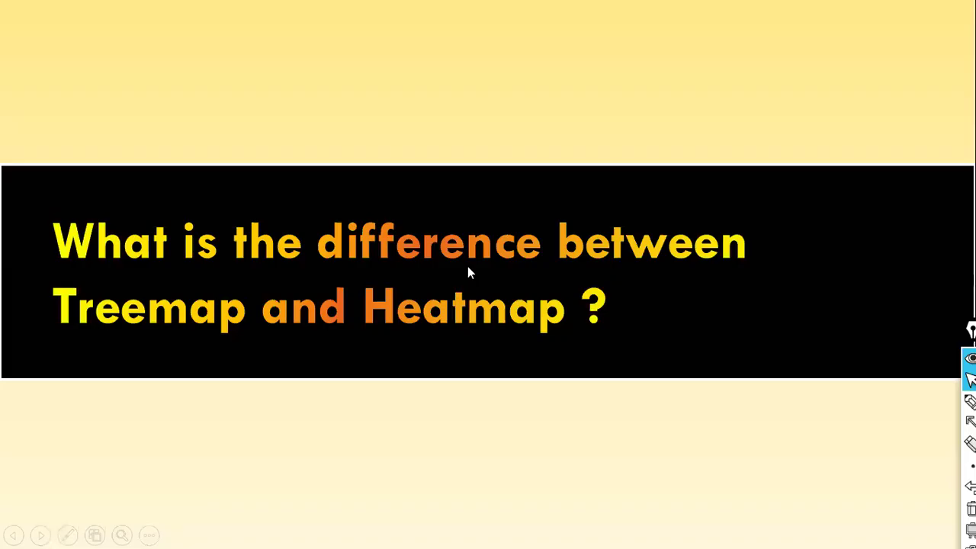